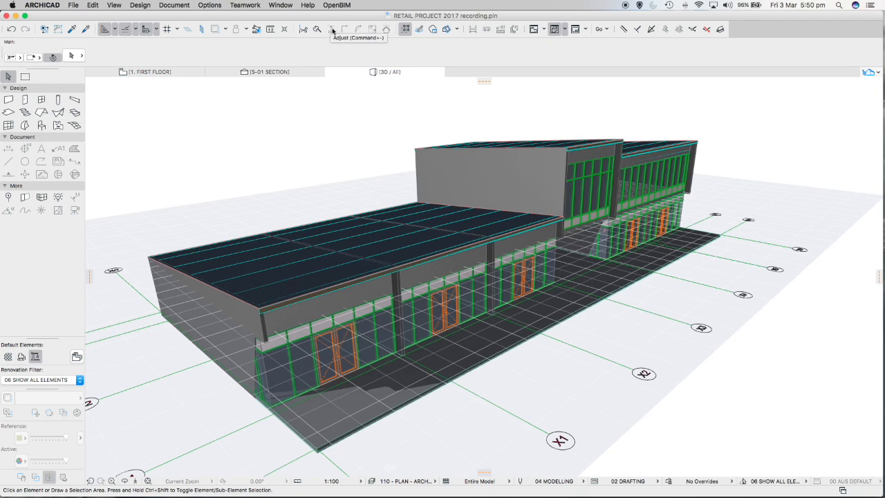
Examine the low external wall strip beneath the upper glazing of the tall bay, selecting it for identification.
{"action": "middle_click_drag", "start_coordinate": [572, 220], "coordinate": [492, 318], "text": "shift"}
{"action": "scroll", "coordinate": [477, 298], "scroll_direction": "up", "scroll_amount": 5}
{"action": "scroll", "coordinate": [477, 298], "scroll_direction": "up", "scroll_amount": 6}
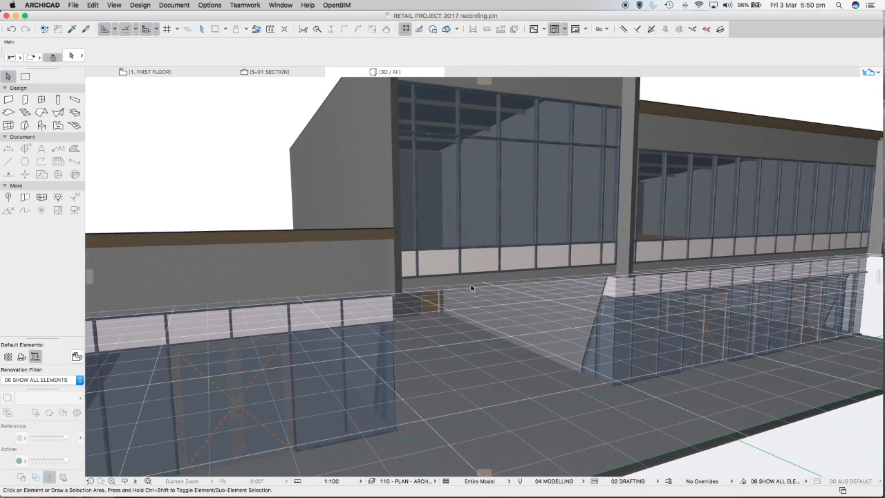
{"action": "key", "text": "super+a"}
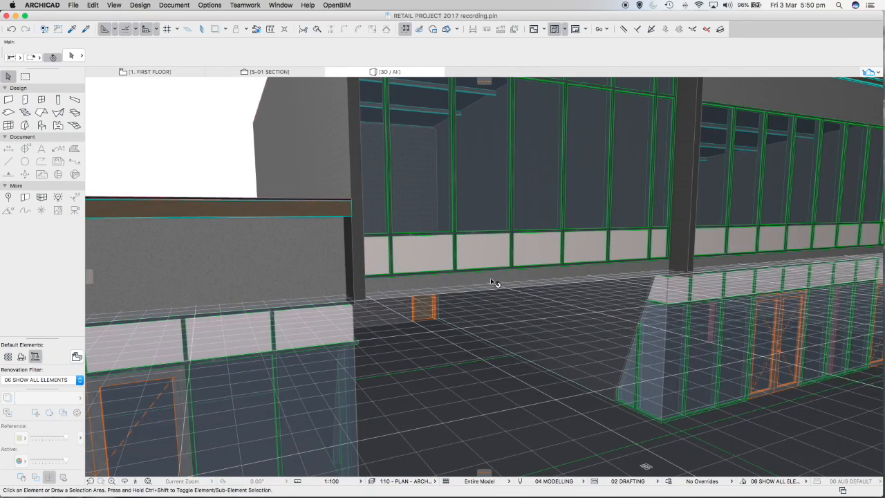
{"action": "left_click", "coordinate": [492, 284]}
{"action": "middle_click_drag", "start_coordinate": [501, 289], "coordinate": [580, 270], "text": "shift"}
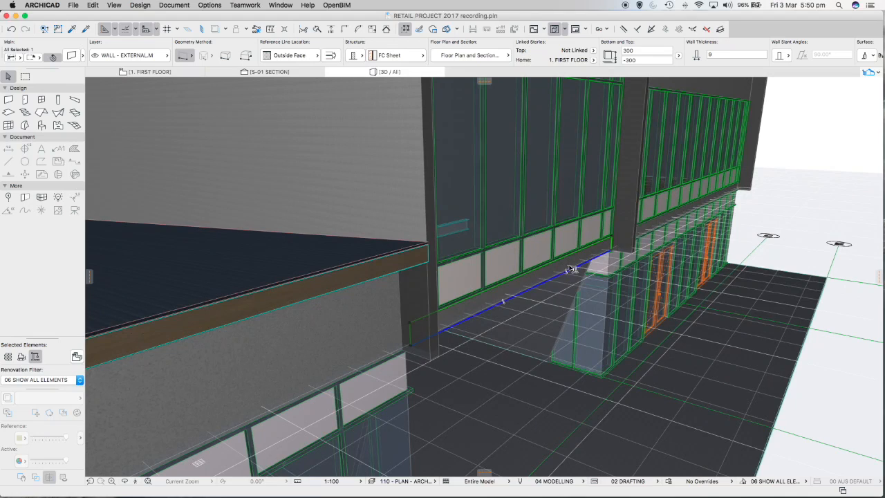
{"action": "scroll", "coordinate": [573, 268], "scroll_direction": "down", "scroll_amount": 5}
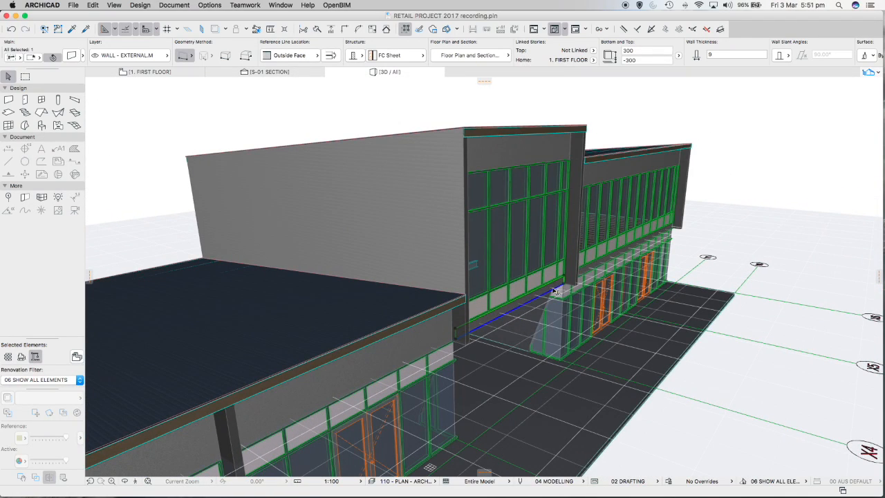
{"action": "scroll", "coordinate": [538, 282], "scroll_direction": "down", "scroll_amount": 4}
{"action": "middle_click_drag", "start_coordinate": [537, 281], "coordinate": [489, 292], "text": "shift"}
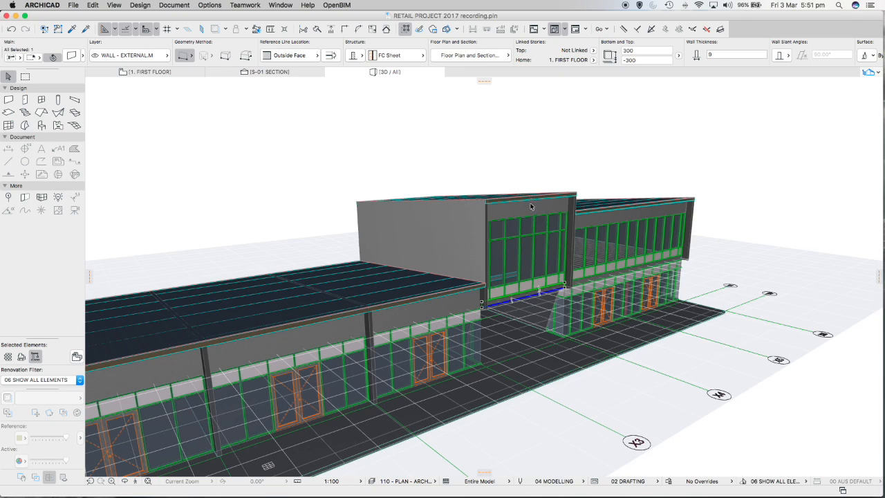
Inspect the external wall panels above the upper glazing in both two-storey bays, and clear the selection.
{"action": "left_click", "coordinate": [665, 217]}
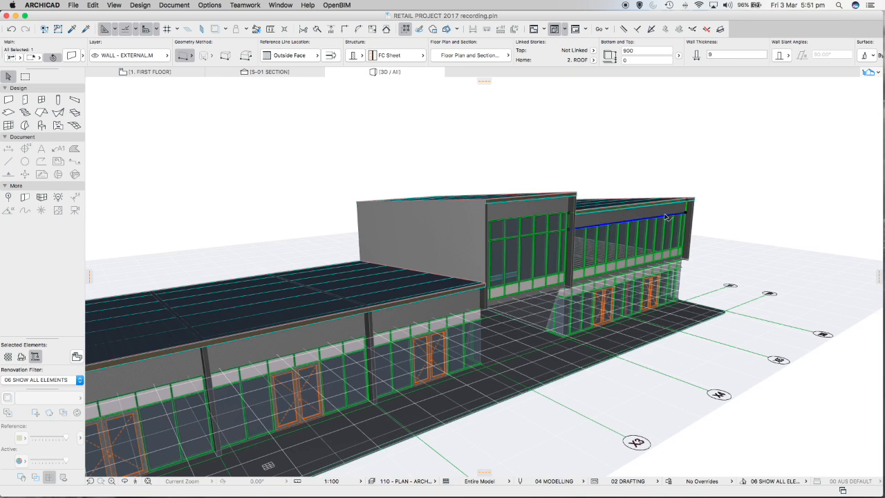
{"action": "left_click", "coordinate": [654, 189]}
{"action": "scroll", "coordinate": [654, 189], "scroll_direction": "up", "scroll_amount": 3}
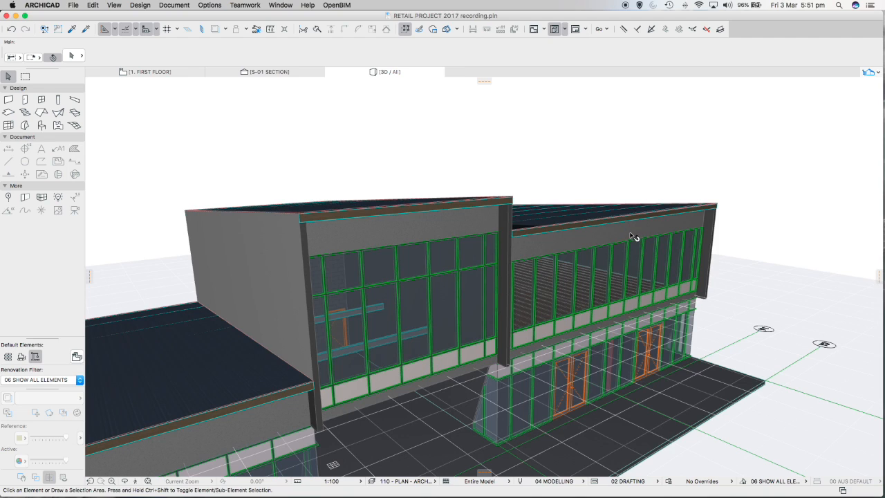
{"action": "left_click", "coordinate": [628, 232]}
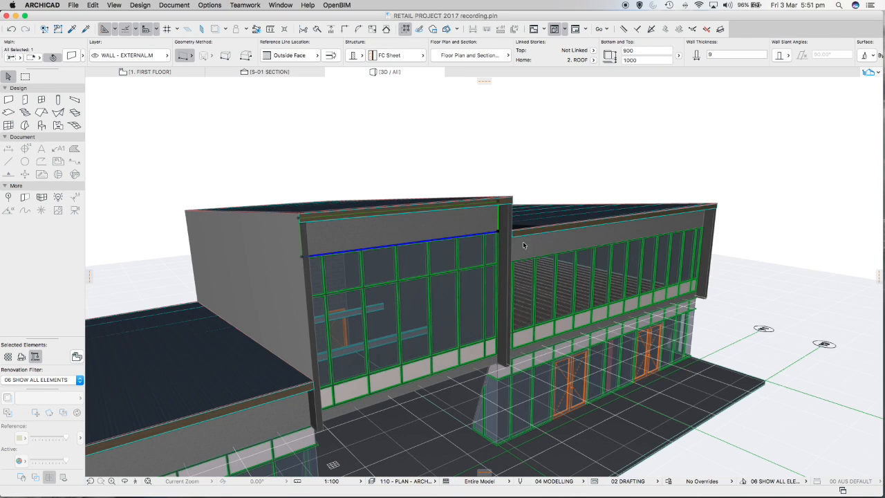
{"action": "key", "text": "Escape"}
{"action": "scroll", "coordinate": [553, 335], "scroll_direction": "down", "scroll_amount": 5}
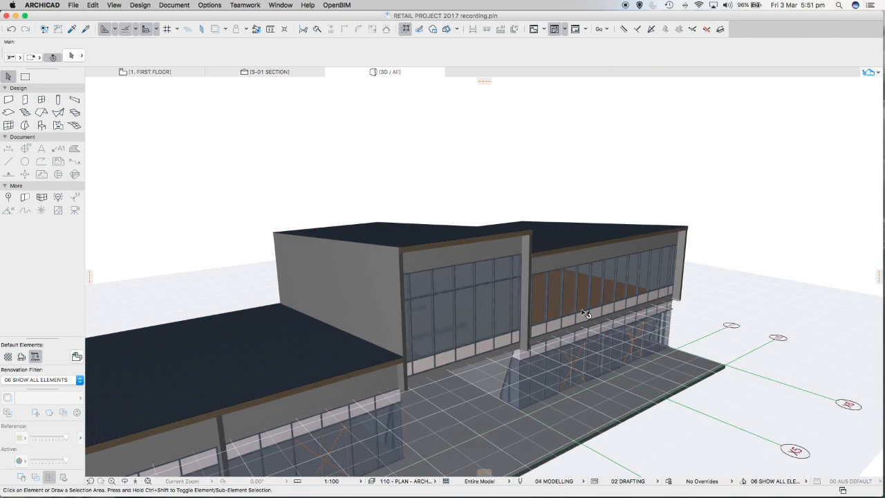
Select the low external wall strip beneath the tall bay's glazing for a closer look, abandoning the accidental move.
{"action": "scroll", "coordinate": [515, 351], "scroll_direction": "up", "scroll_amount": 8}
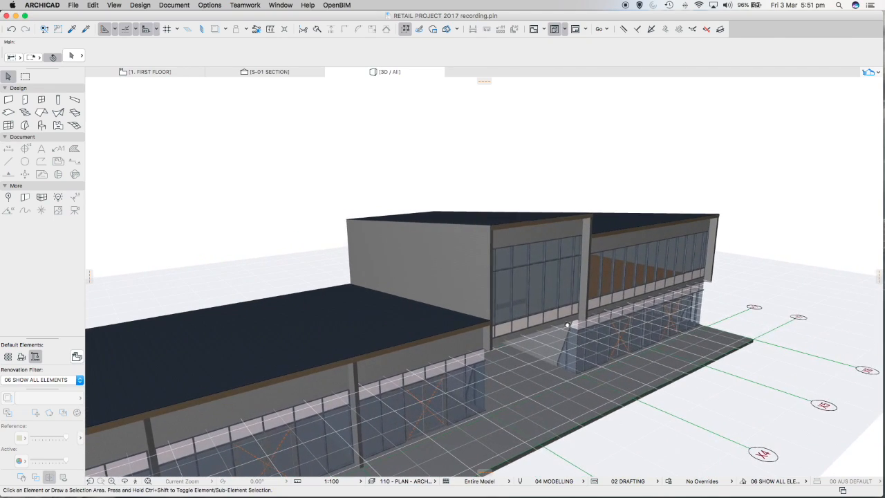
{"action": "scroll", "coordinate": [565, 326], "scroll_direction": "up", "scroll_amount": 5}
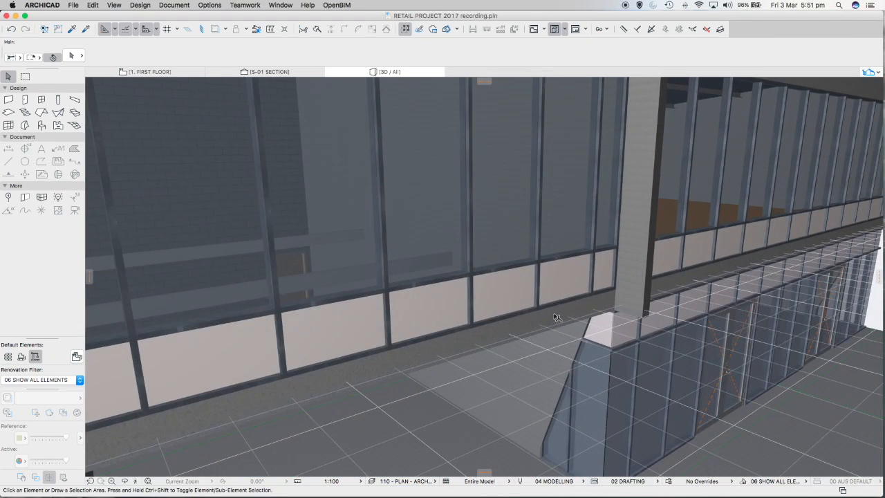
{"action": "left_click", "coordinate": [568, 321]}
{"action": "left_click", "coordinate": [569, 318]}
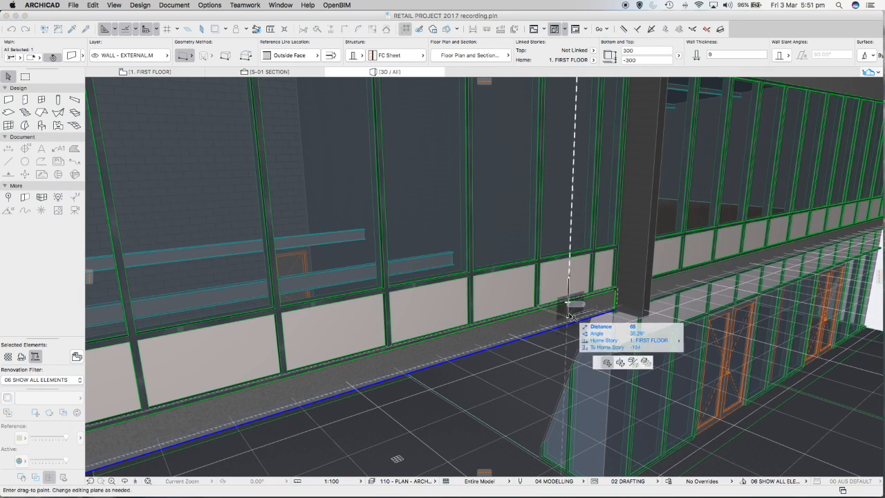
{"action": "key", "text": "Escape"}
{"action": "key", "text": "Escape"}
{"action": "left_click", "coordinate": [562, 317]}
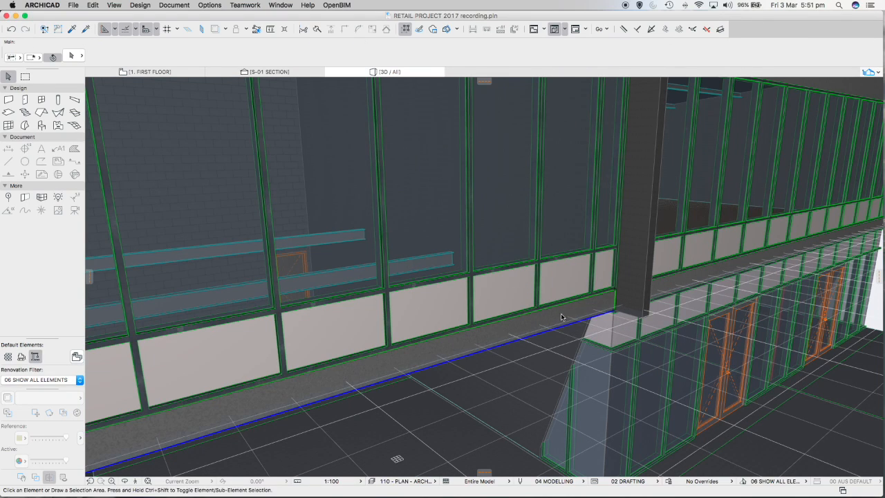
Examine the whole building and the position of the 3D editing plane and its origin, with nothing selected.
{"action": "scroll", "coordinate": [566, 317], "scroll_direction": "down", "scroll_amount": 4}
{"action": "scroll", "coordinate": [566, 317], "scroll_direction": "down", "scroll_amount": 2}
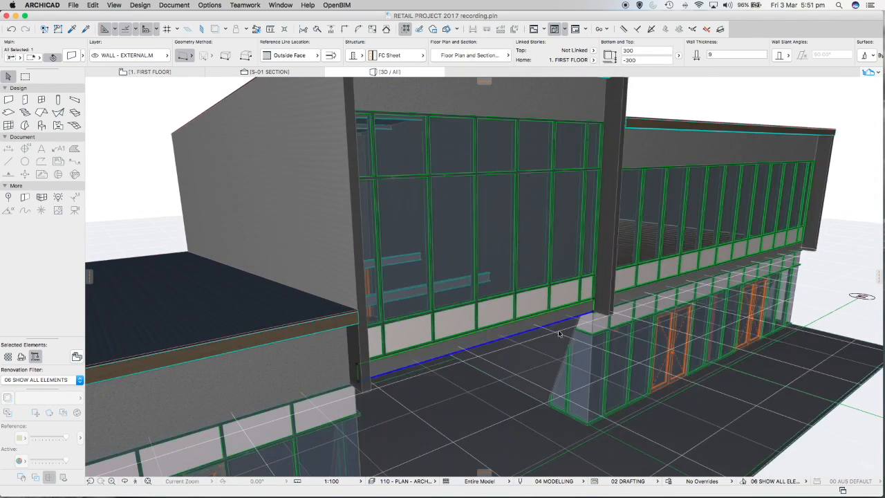
{"action": "middle_click_drag", "start_coordinate": [543, 346], "coordinate": [622, 297], "text": "shift"}
{"action": "scroll", "coordinate": [512, 349], "scroll_direction": "down", "scroll_amount": 6}
{"action": "scroll", "coordinate": [527, 340], "scroll_direction": "down", "scroll_amount": 2}
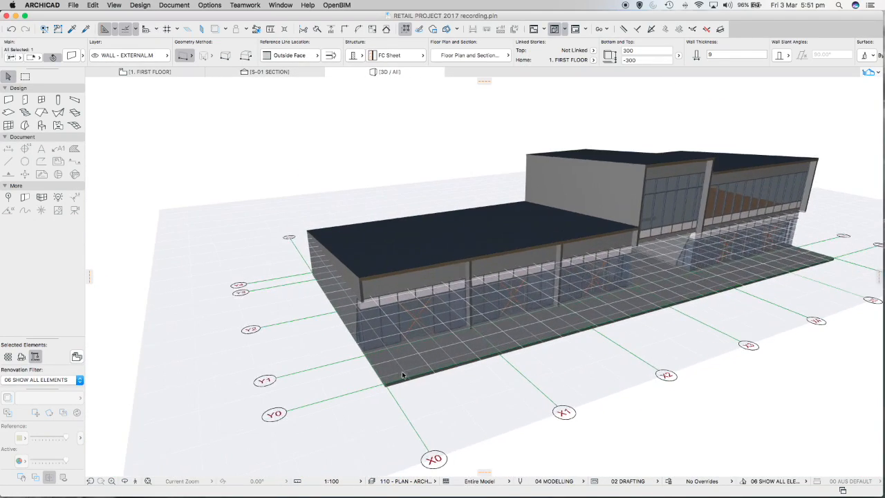
{"action": "middle_click_drag", "start_coordinate": [737, 316], "coordinate": [663, 313], "text": "shift"}
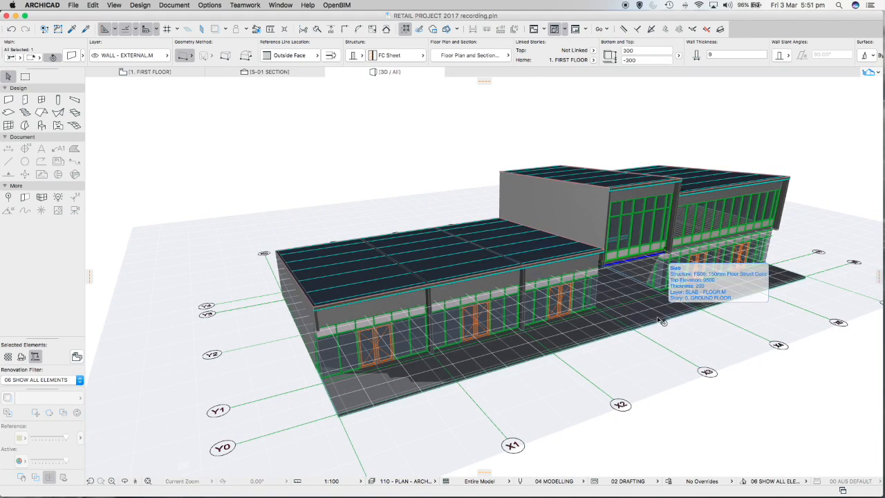
{"action": "middle_click_drag", "start_coordinate": [660, 326], "coordinate": [663, 301], "text": "shift"}
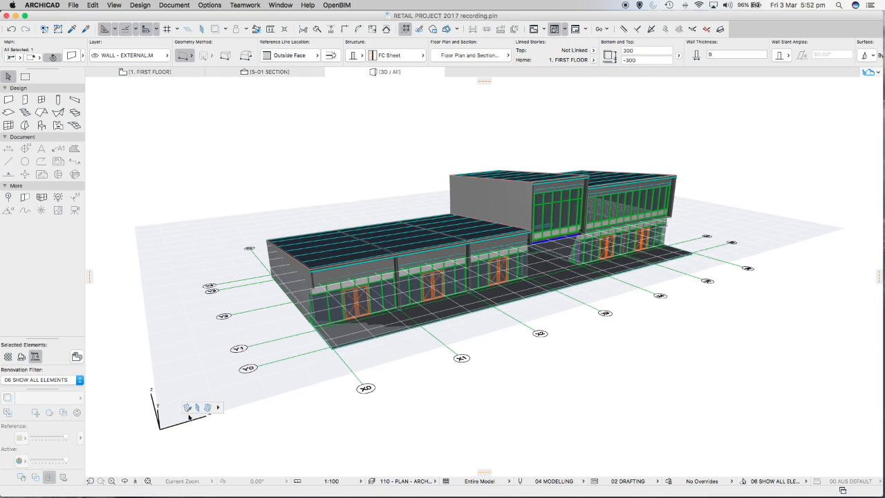
{"action": "left_click", "coordinate": [188, 414]}
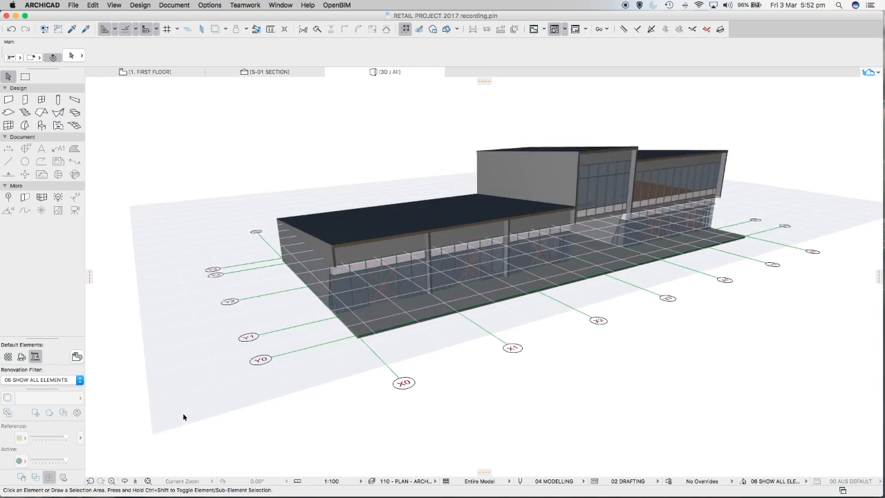
{"action": "middle_click_drag", "start_coordinate": [187, 414], "coordinate": [284, 451], "text": "shift"}
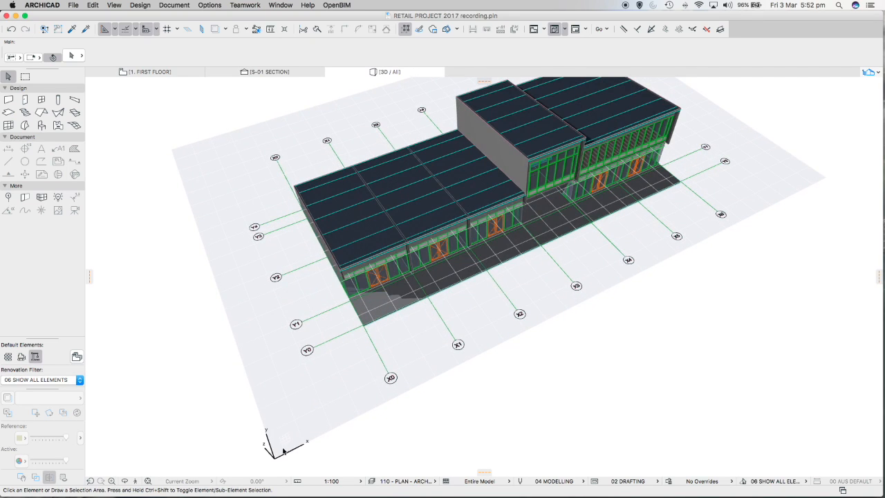
{"action": "scroll", "coordinate": [286, 442], "scroll_direction": "up", "scroll_amount": 5}
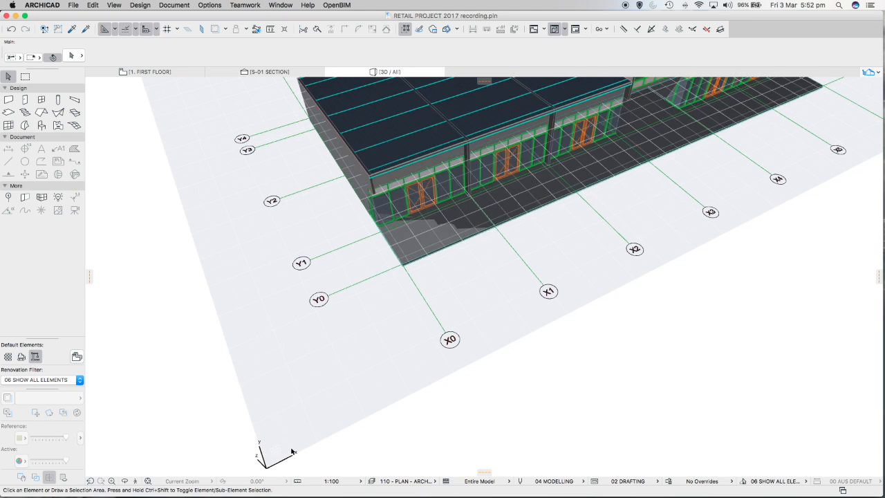
{"action": "scroll", "coordinate": [287, 452], "scroll_direction": "down", "scroll_amount": 6}
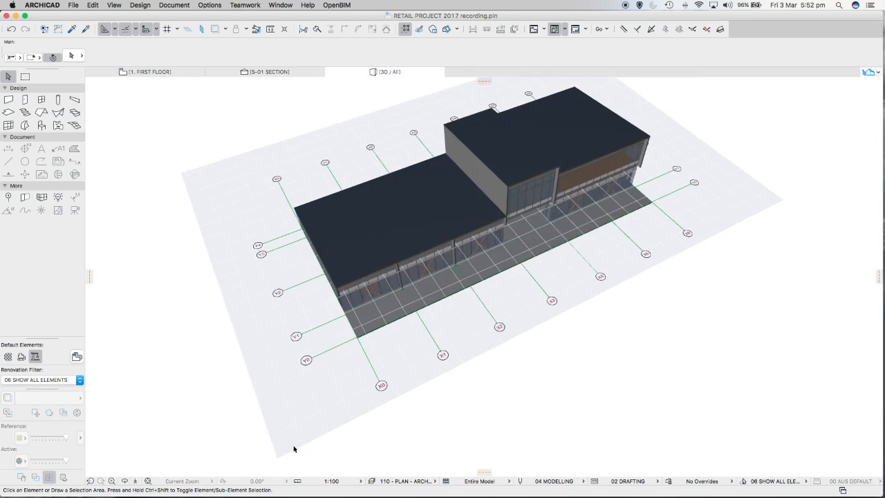
{"action": "middle_click_drag", "start_coordinate": [305, 439], "coordinate": [290, 430], "text": "shift"}
{"action": "scroll", "coordinate": [291, 430], "scroll_direction": "up", "scroll_amount": 2}
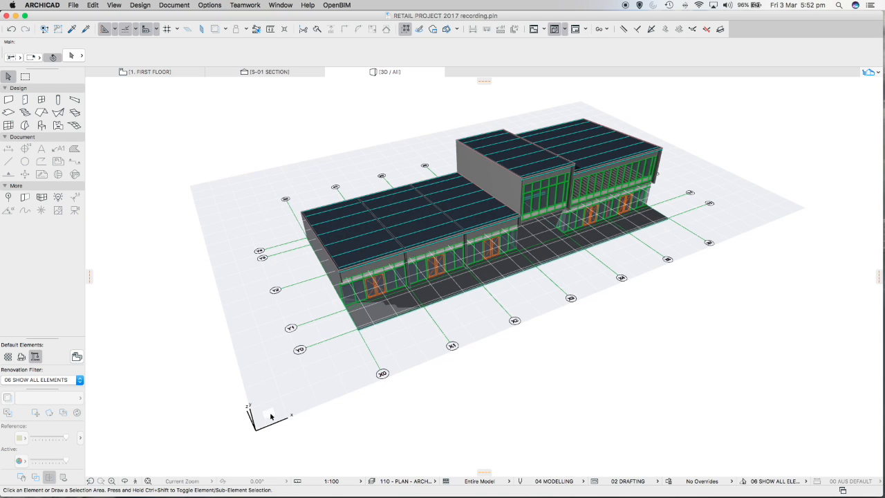
{"action": "middle_click_drag", "start_coordinate": [277, 433], "coordinate": [290, 409], "text": "shift"}
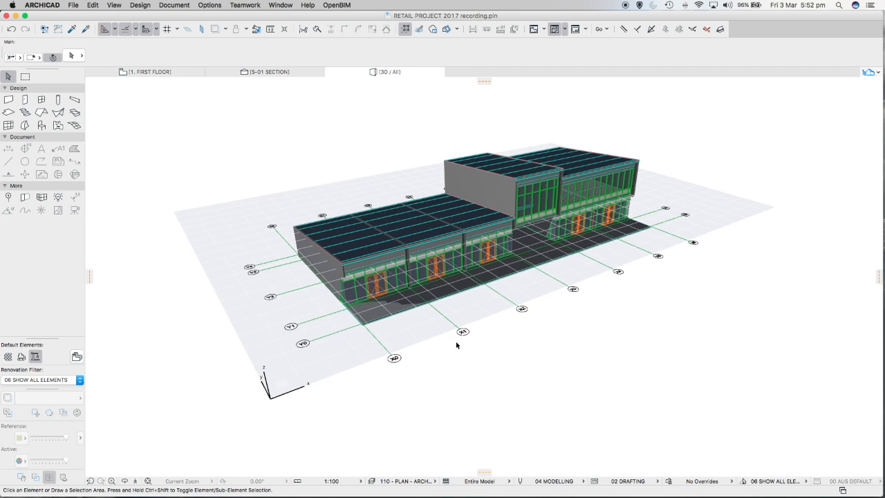
Snap the 3D editing plane to the story 0. GROUND FLOOR.
{"action": "mouse_move", "coordinate": [285, 386]}
{"action": "left_click", "coordinate": [315, 382]}
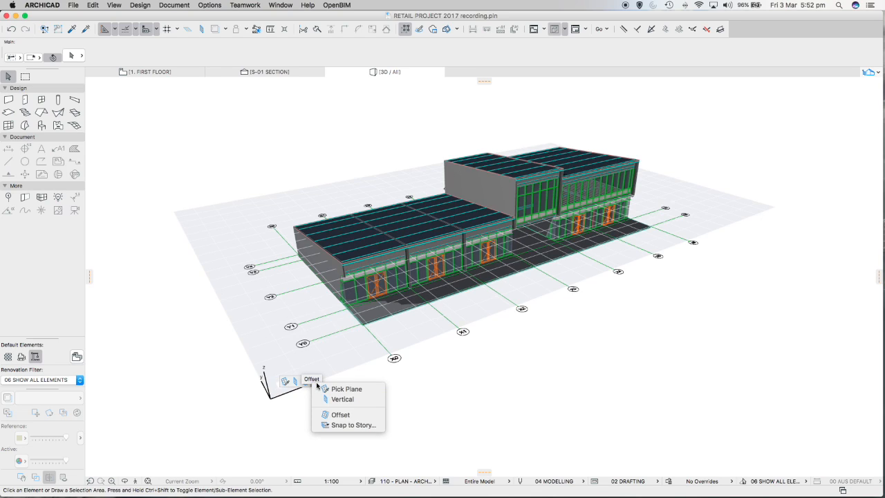
{"action": "left_click", "coordinate": [351, 425]}
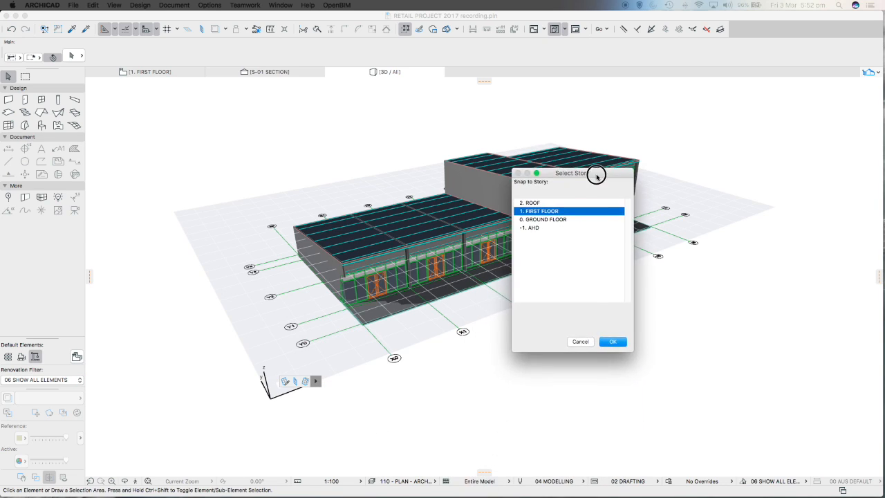
{"action": "left_click", "coordinate": [574, 240]}
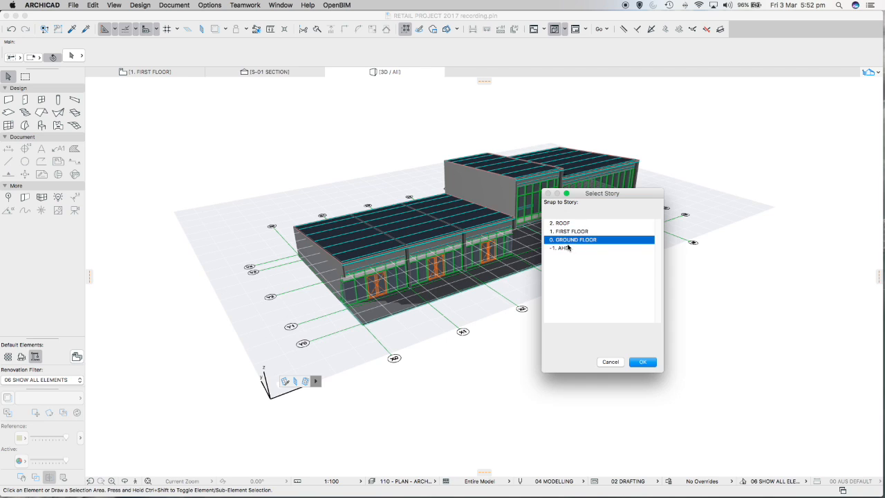
{"action": "left_click", "coordinate": [640, 363]}
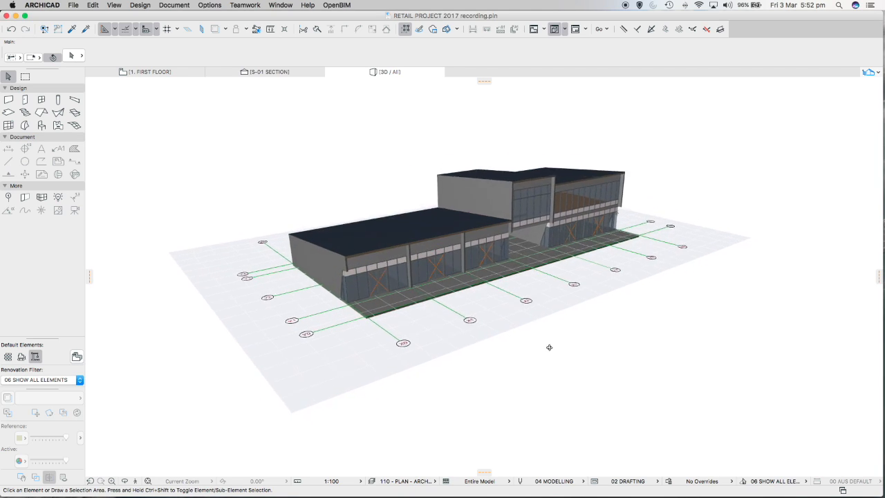
{"action": "middle_click_drag", "start_coordinate": [418, 356], "coordinate": [451, 349], "text": "shift"}
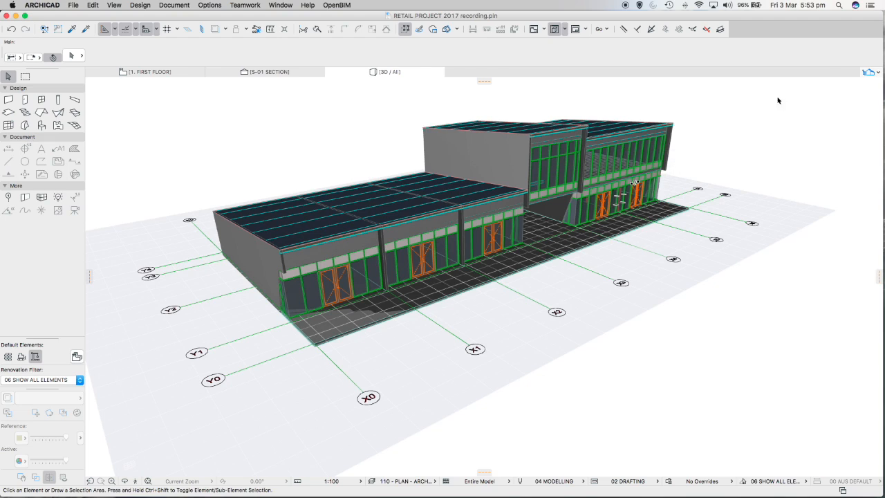
Open the 0. GROUND FLOOR plan and start a standard steel profile import with the Rectangular Hollow geometry.
{"action": "left_click", "coordinate": [877, 72]}
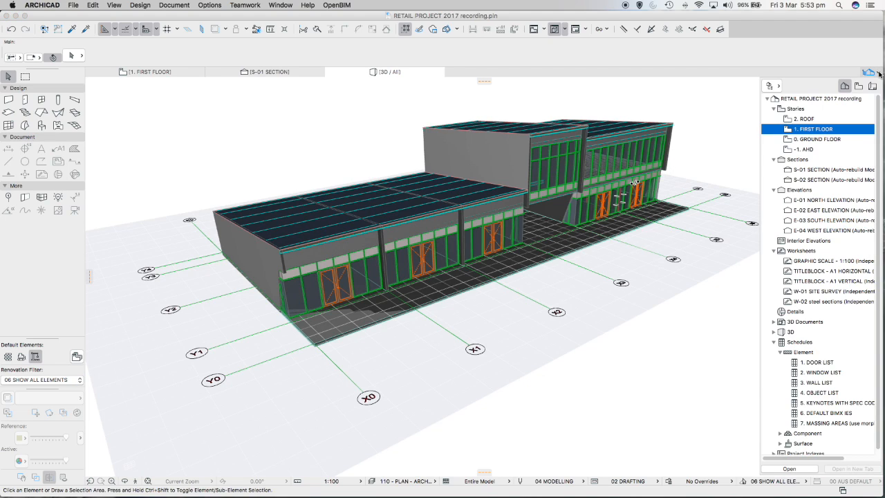
{"action": "double_click", "coordinate": [805, 140]}
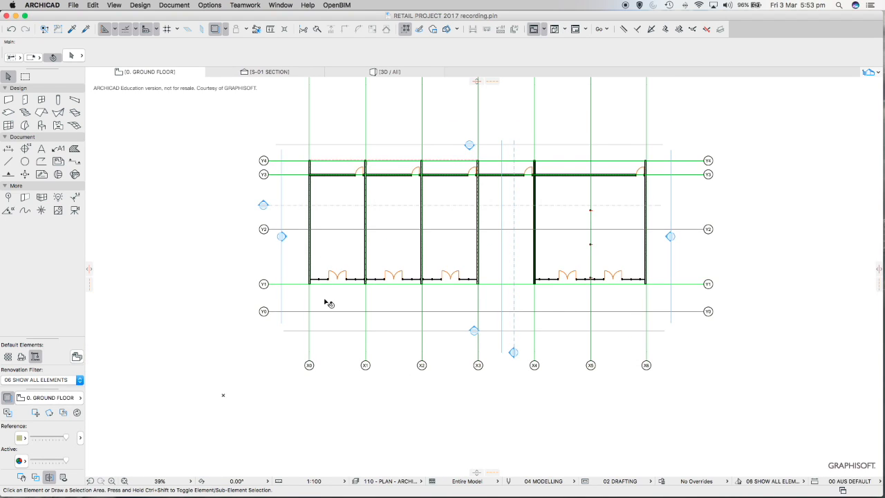
{"action": "left_click", "coordinate": [215, 6]}
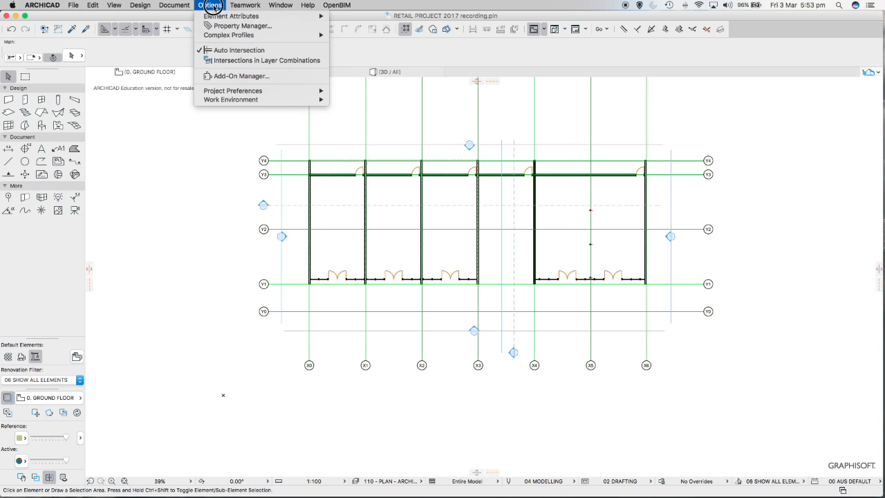
{"action": "mouse_move", "coordinate": [218, 36]}
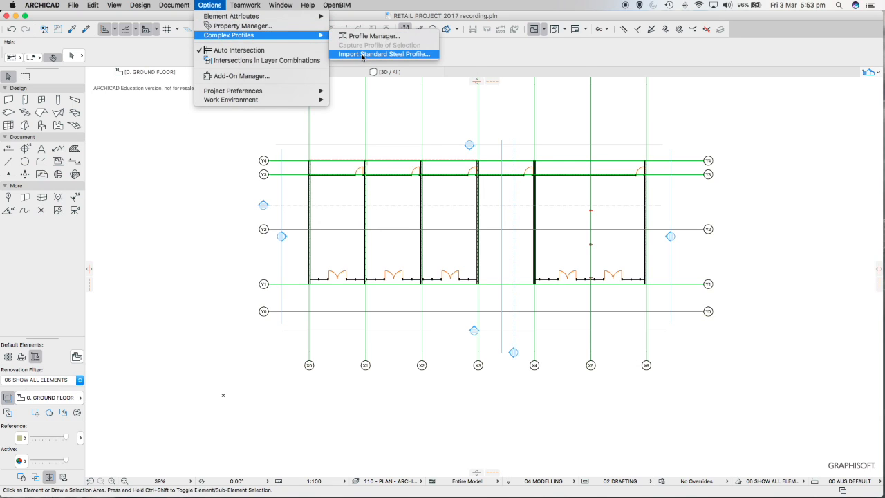
{"action": "left_click", "coordinate": [391, 54]}
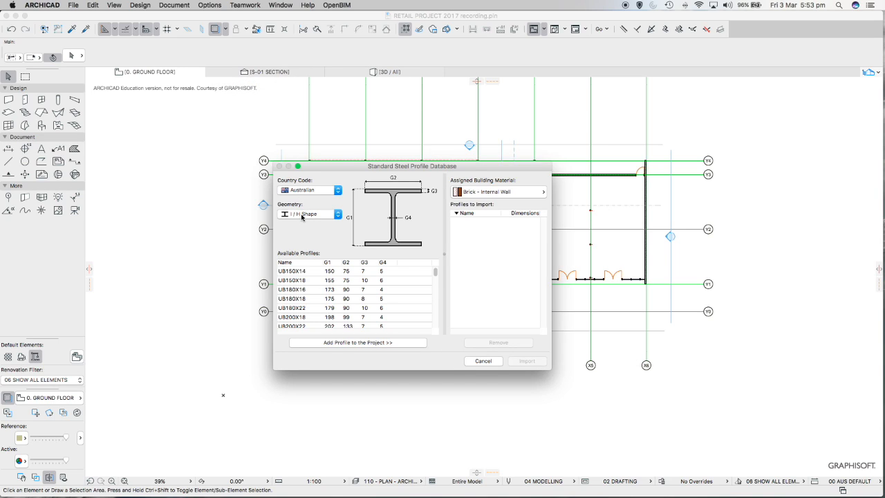
{"action": "left_click", "coordinate": [290, 216]}
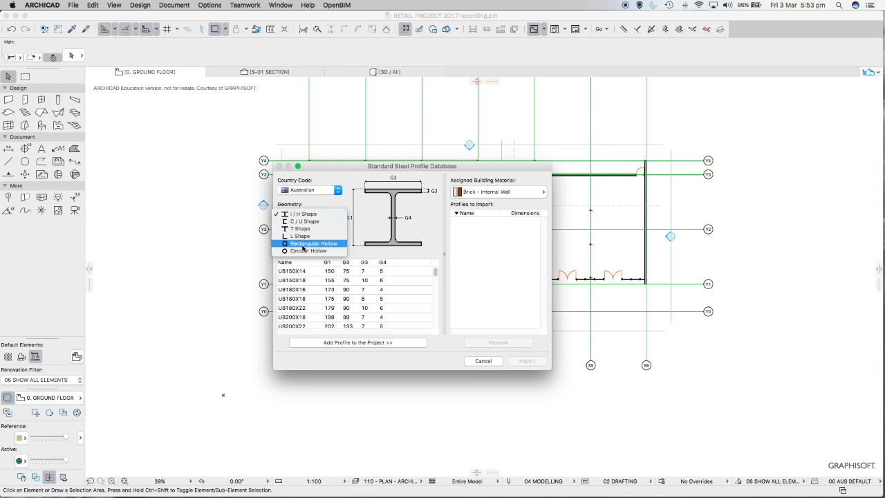
{"action": "left_click", "coordinate": [302, 244]}
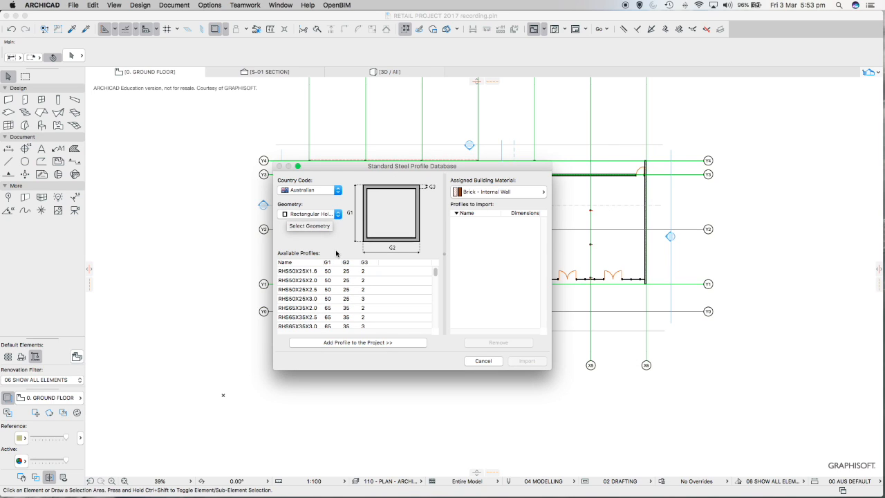
Import the RHS150X100X8.0 profile into the project with Steel Structural as its building material.
{"action": "left_click_drag", "start_coordinate": [435, 273], "coordinate": [437, 288]}
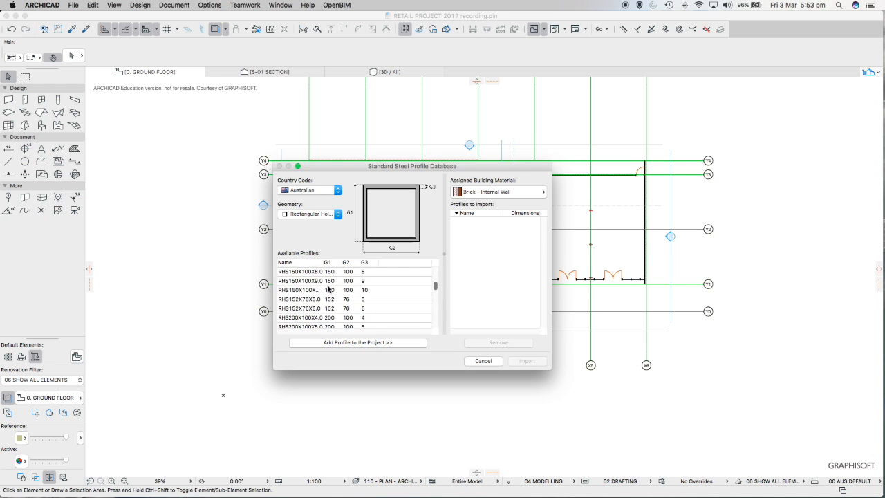
{"action": "scroll", "coordinate": [296, 291], "scroll_direction": "up", "scroll_amount": 2}
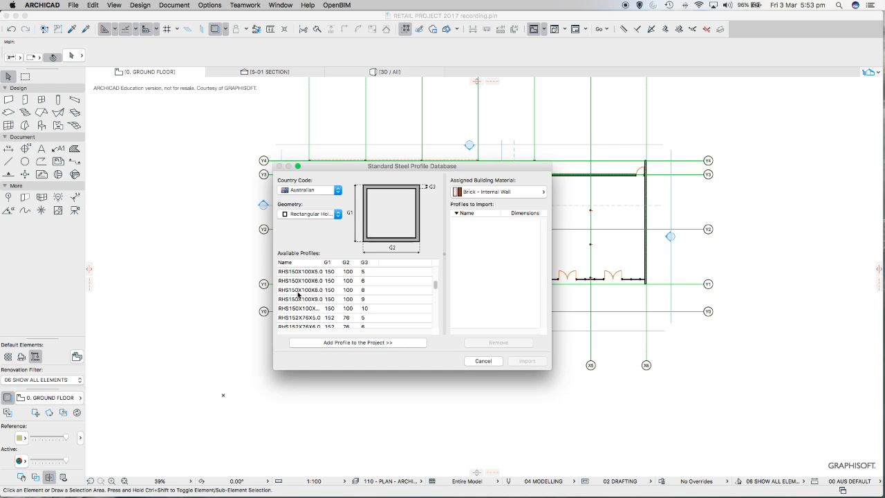
{"action": "left_click", "coordinate": [290, 291]}
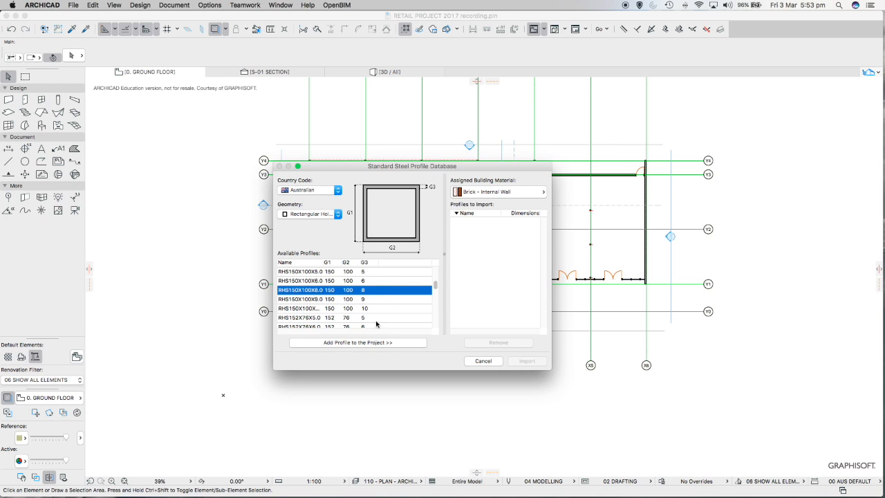
{"action": "left_click", "coordinate": [472, 192]}
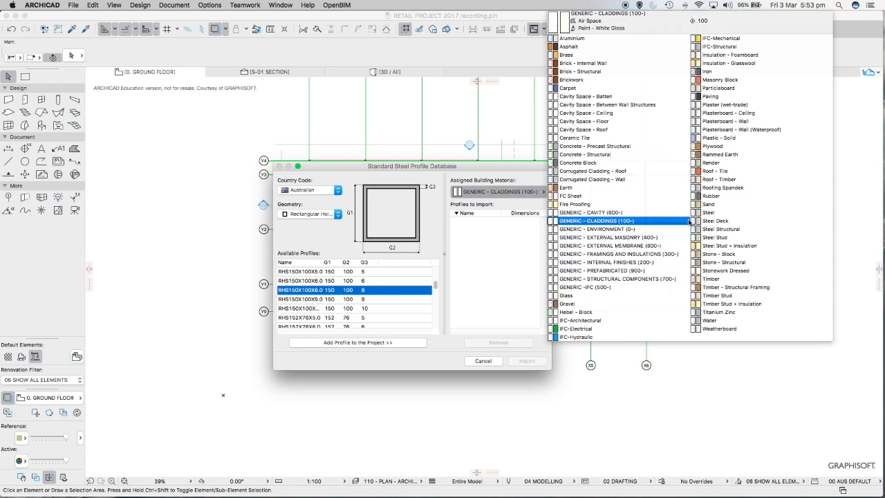
{"action": "left_click", "coordinate": [720, 229]}
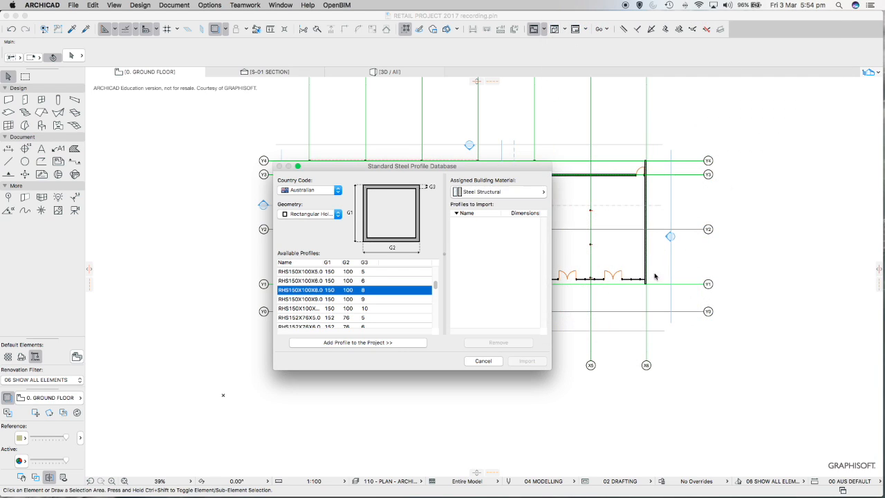
{"action": "left_click", "coordinate": [344, 343]}
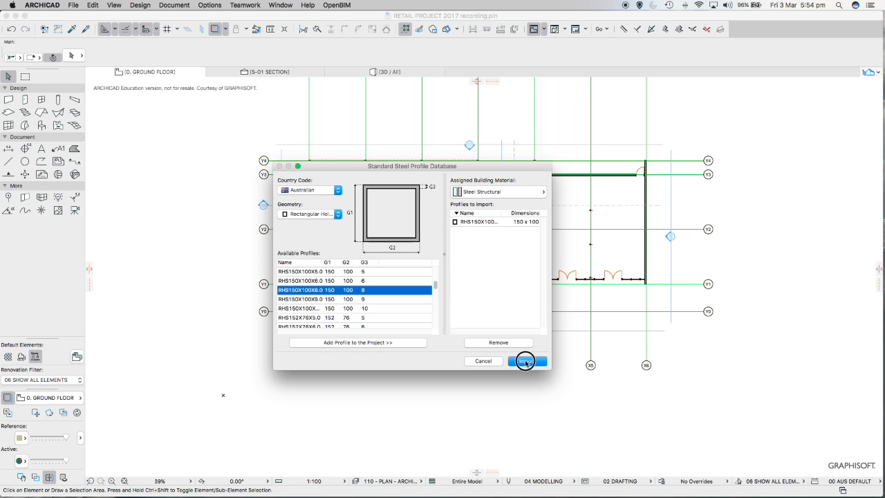
{"action": "left_click", "coordinate": [526, 361]}
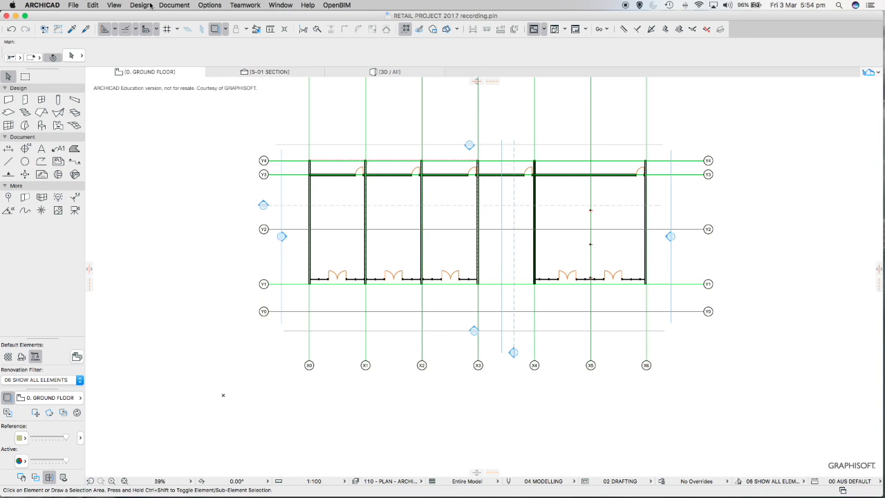
Start another standard steel profile import with the Circular Hollow geometry and select the CHS101.6X5.0 profile.
{"action": "left_click", "coordinate": [209, 6]}
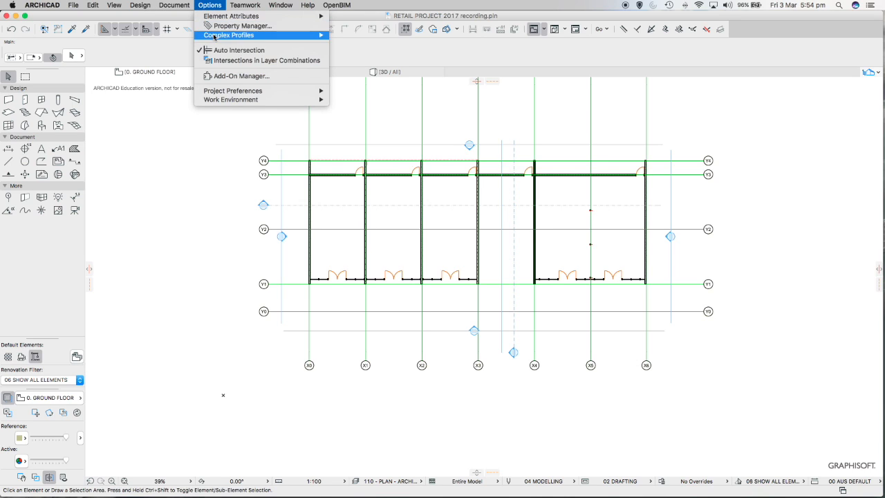
{"action": "mouse_move", "coordinate": [234, 35]}
{"action": "left_click", "coordinate": [380, 54]}
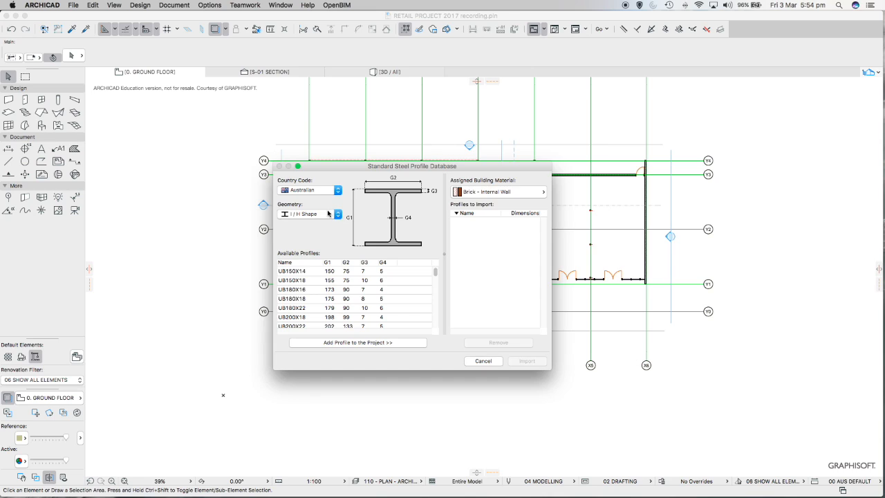
{"action": "left_click", "coordinate": [330, 213]}
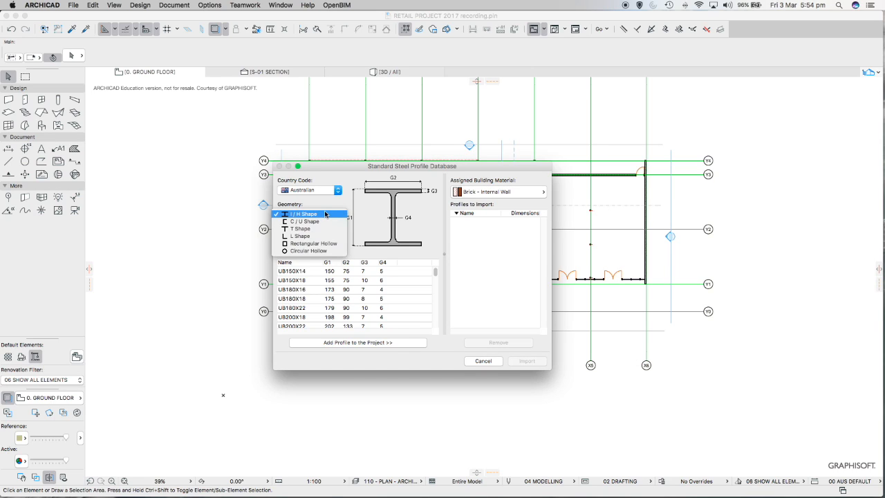
{"action": "left_click", "coordinate": [300, 252]}
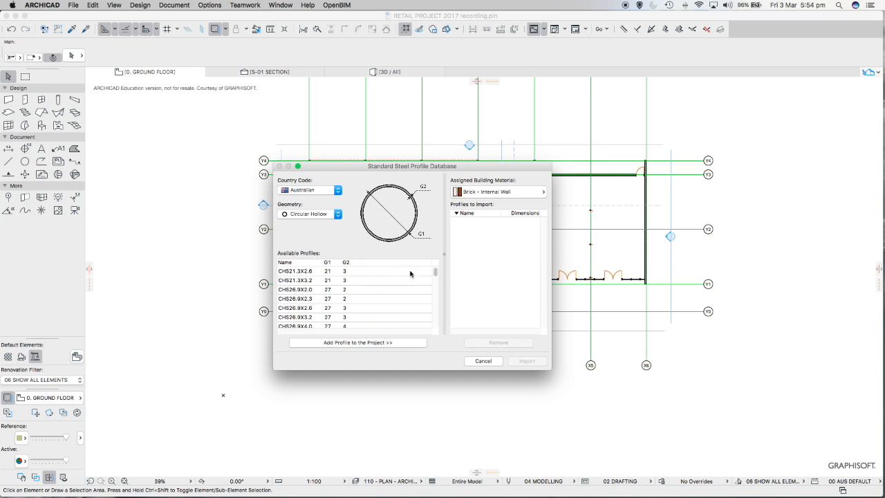
{"action": "left_click_drag", "start_coordinate": [435, 273], "coordinate": [434, 297]}
{"action": "scroll", "coordinate": [305, 309], "scroll_direction": "up", "scroll_amount": 5}
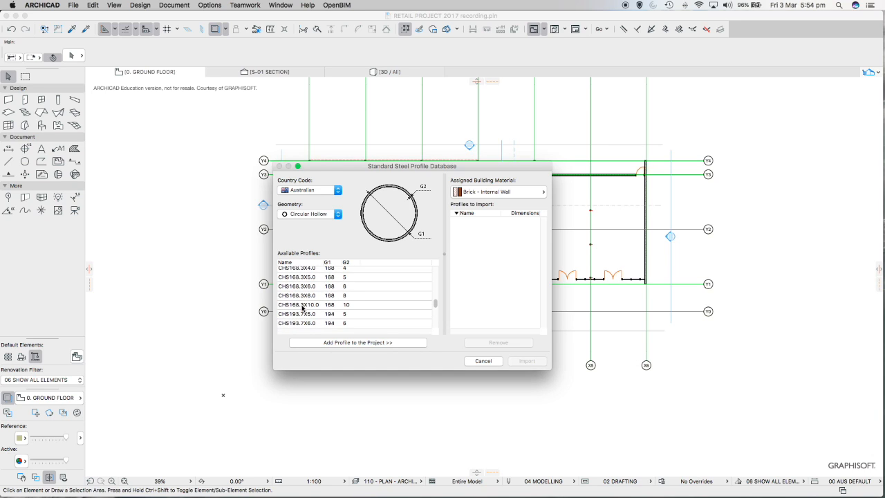
{"action": "scroll", "coordinate": [302, 308], "scroll_direction": "up", "scroll_amount": 4}
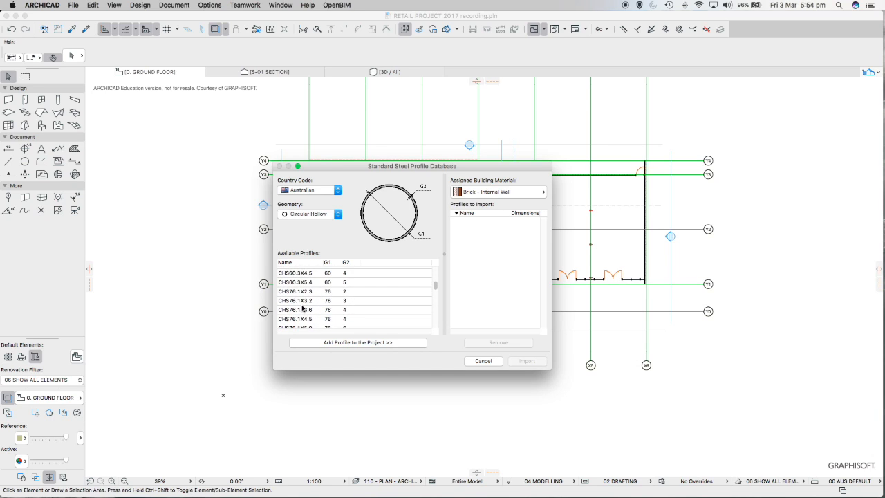
{"action": "scroll", "coordinate": [302, 309], "scroll_direction": "down", "scroll_amount": 4}
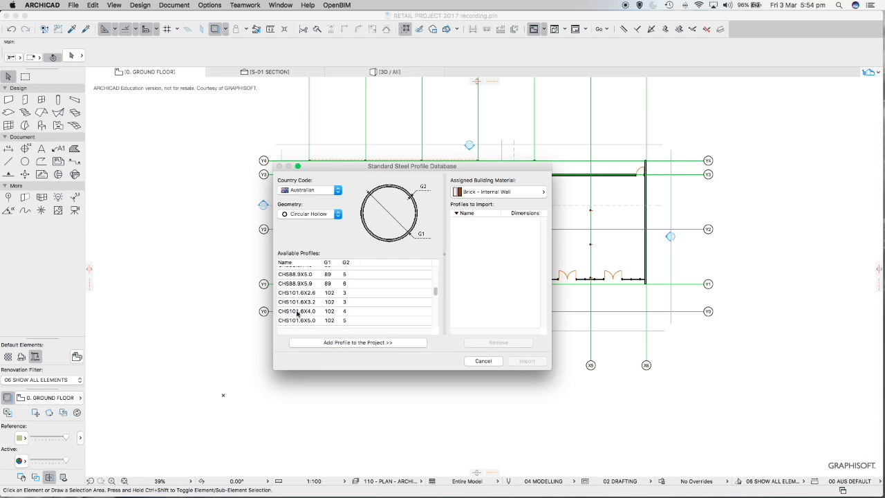
{"action": "left_click", "coordinate": [302, 322]}
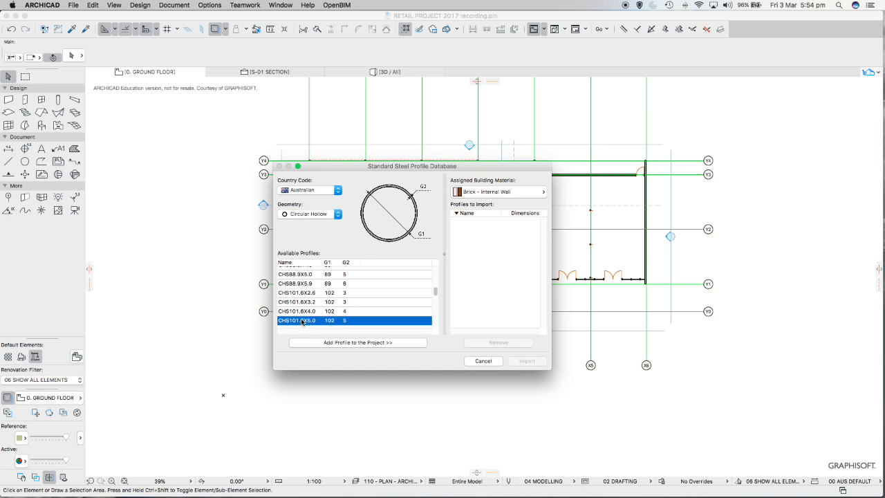
{"action": "scroll", "coordinate": [322, 319], "scroll_direction": "down", "scroll_amount": 2}
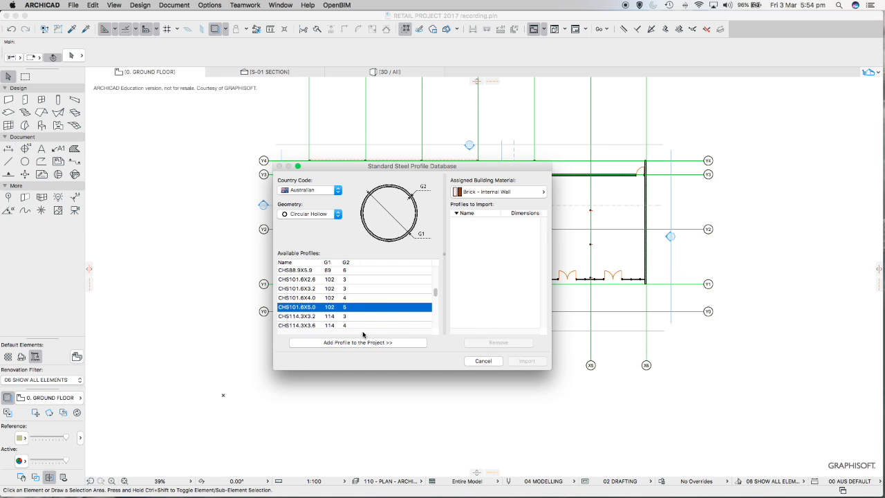
Assign the Steel Structural building material to the selected circular hollow profile and import it into the project.
{"action": "left_click", "coordinate": [495, 194]}
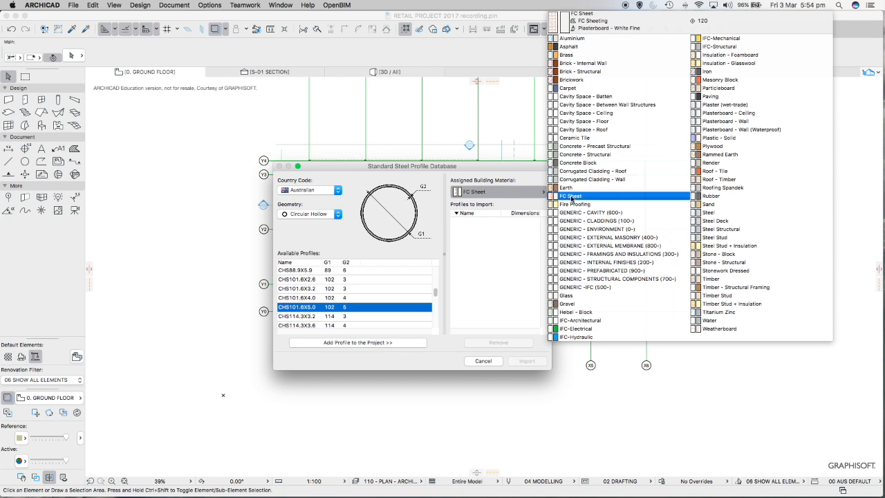
{"action": "left_click", "coordinate": [720, 230]}
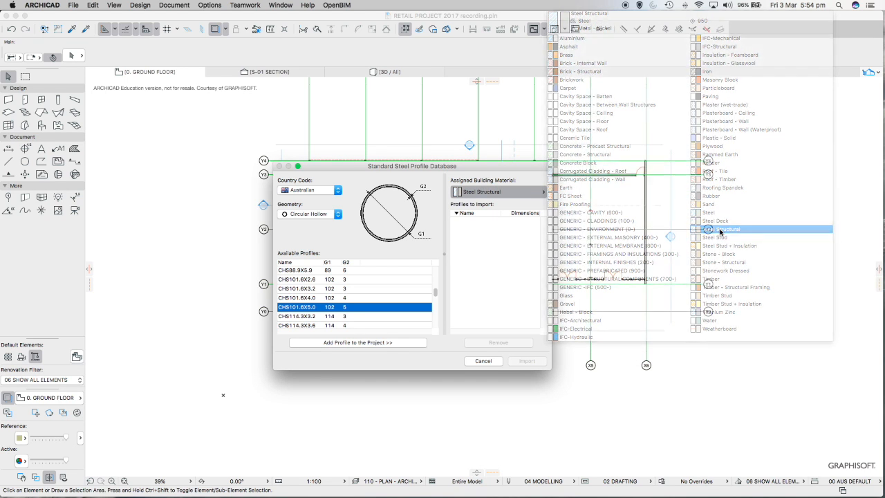
{"action": "left_click", "coordinate": [356, 342]}
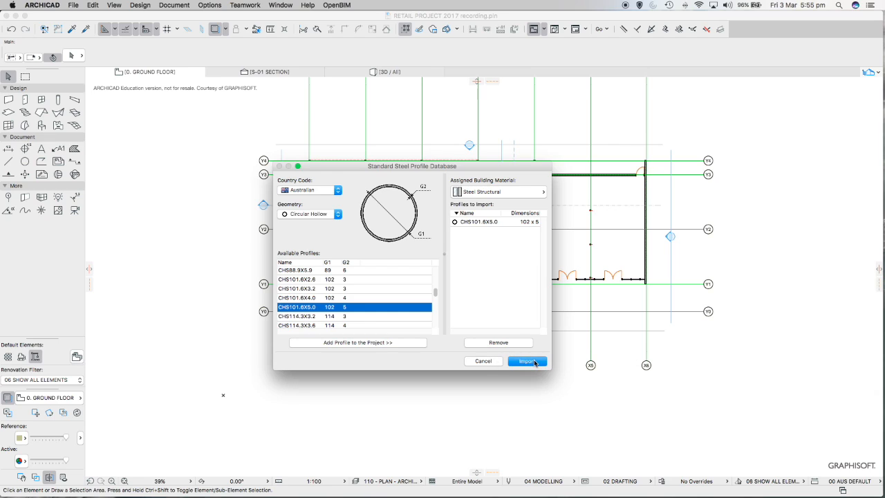
{"action": "left_click", "coordinate": [527, 360]}
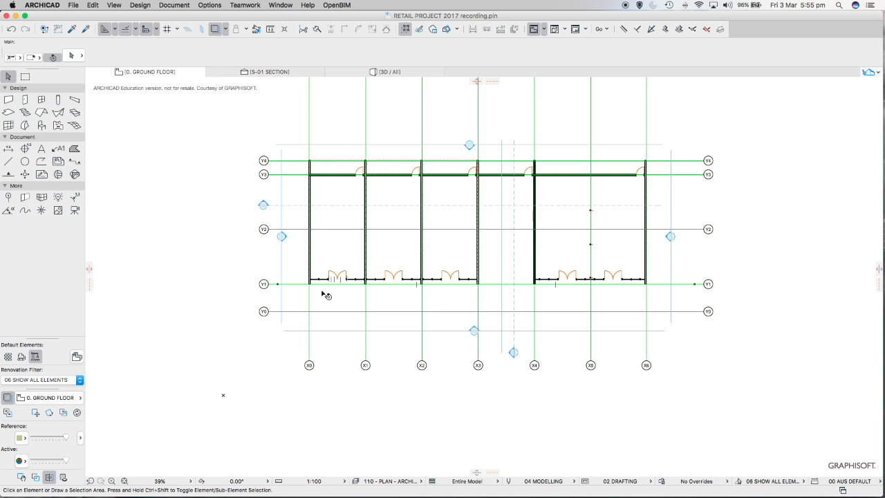
Set the Beam tool's defaults to layer BEAMS - EXTERIOR.M and profile RHS150X100X8.0.
{"action": "middle_click_drag", "start_coordinate": [316, 292], "coordinate": [363, 287]}
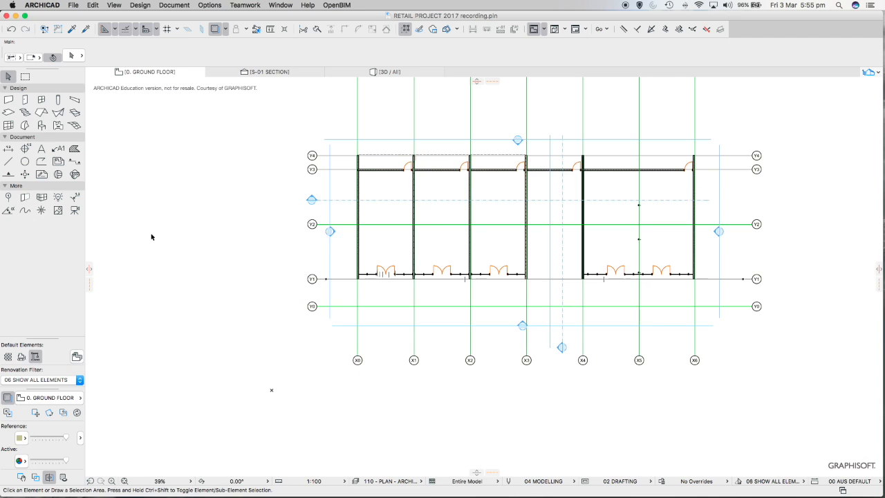
{"action": "left_click", "coordinate": [74, 99]}
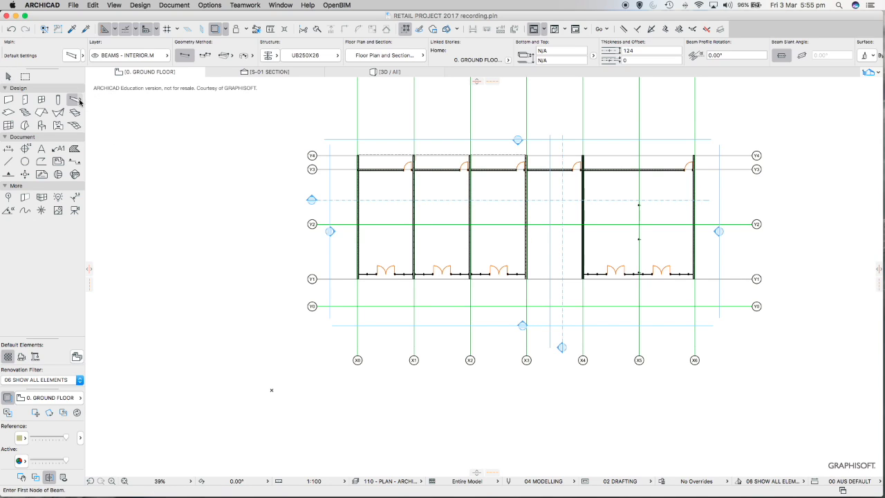
{"action": "left_click", "coordinate": [134, 56]}
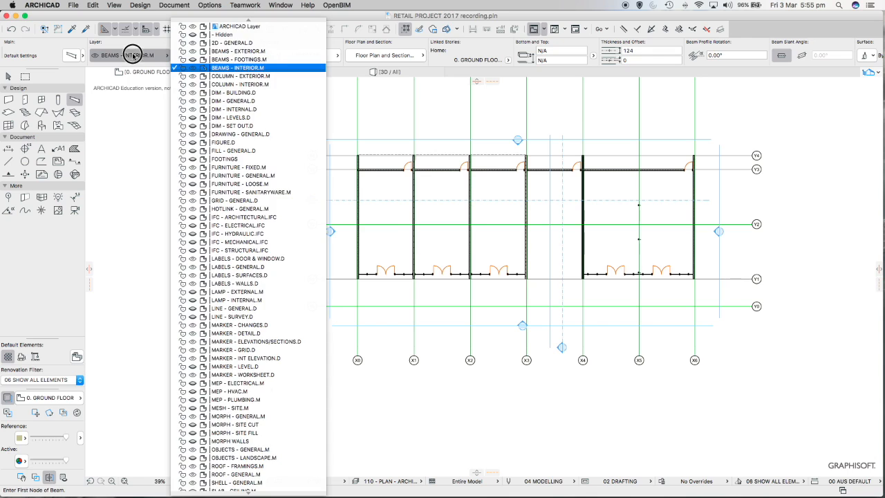
{"action": "left_click", "coordinate": [238, 51]}
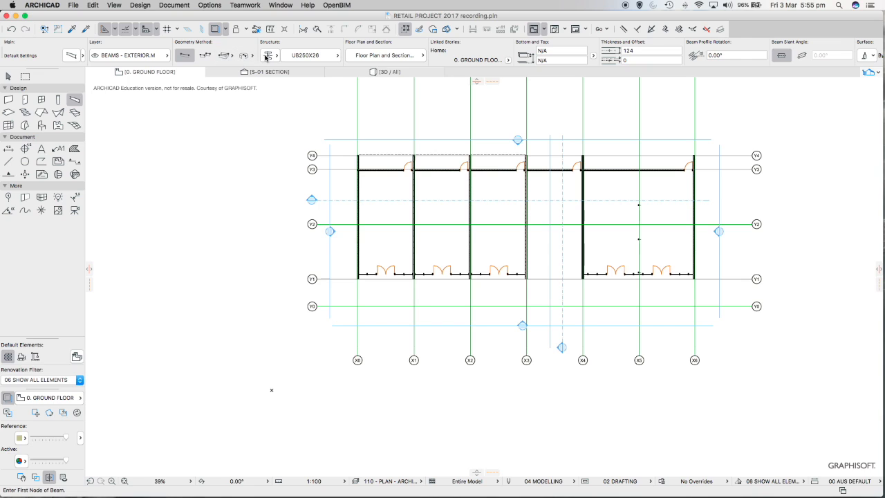
{"action": "left_click", "coordinate": [304, 55]}
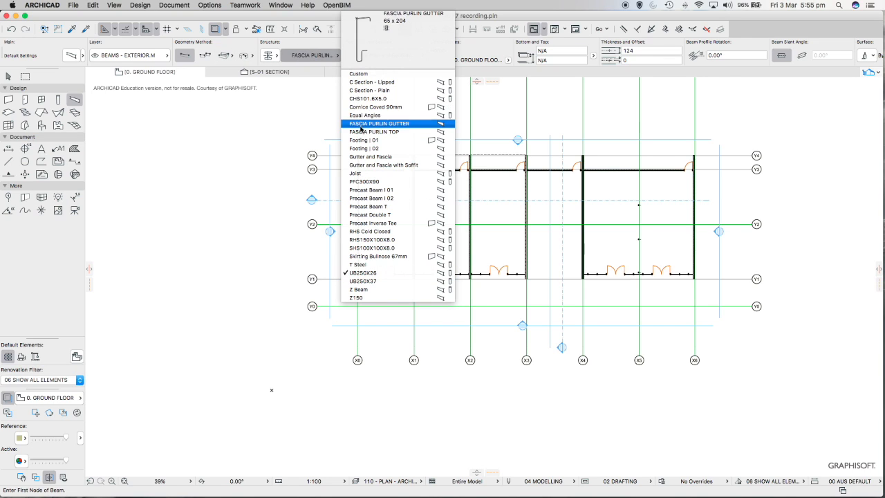
{"action": "left_click", "coordinate": [384, 243]}
Set the home story for new beams to 1. FIRST FLOOR.
{"action": "scroll", "coordinate": [359, 294], "scroll_direction": "up", "scroll_amount": 10}
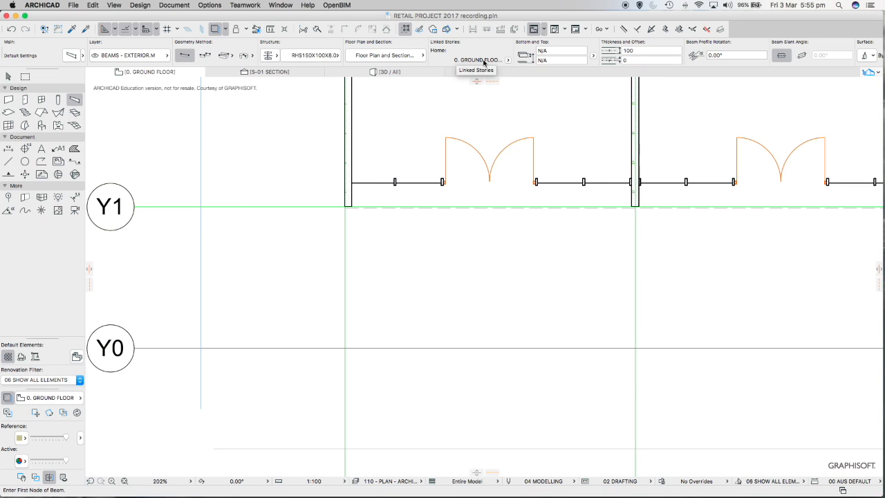
{"action": "left_click", "coordinate": [508, 60]}
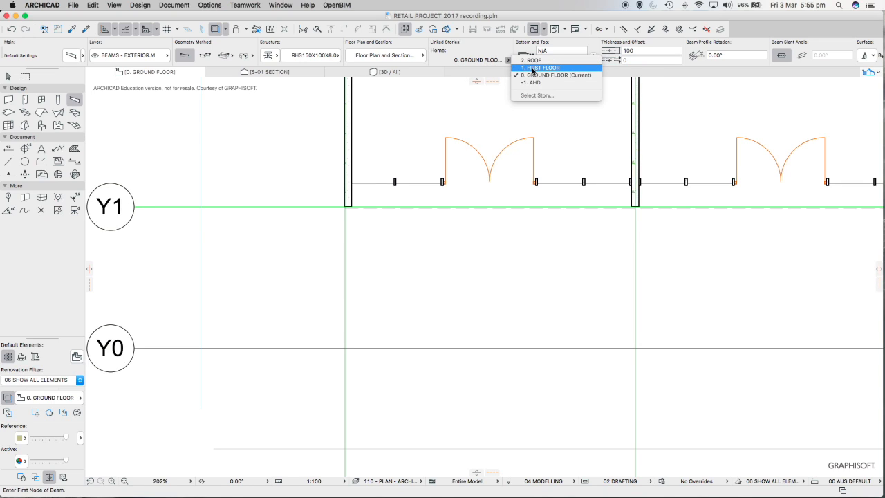
{"action": "left_click", "coordinate": [533, 68]}
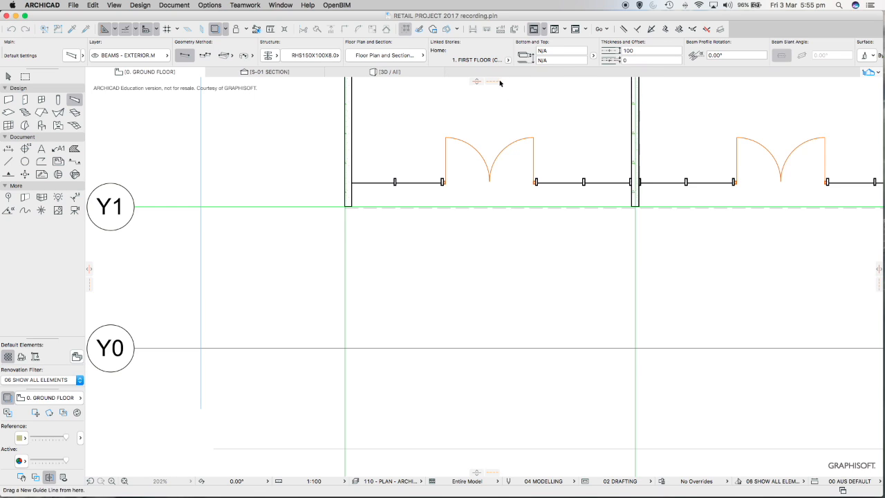
Open the 1. FIRST FLOOR plan and set new beams to home story 1. FIRST FLOOR with horizontal geometry.
{"action": "middle_click_drag", "start_coordinate": [569, 110], "coordinate": [459, 113]}
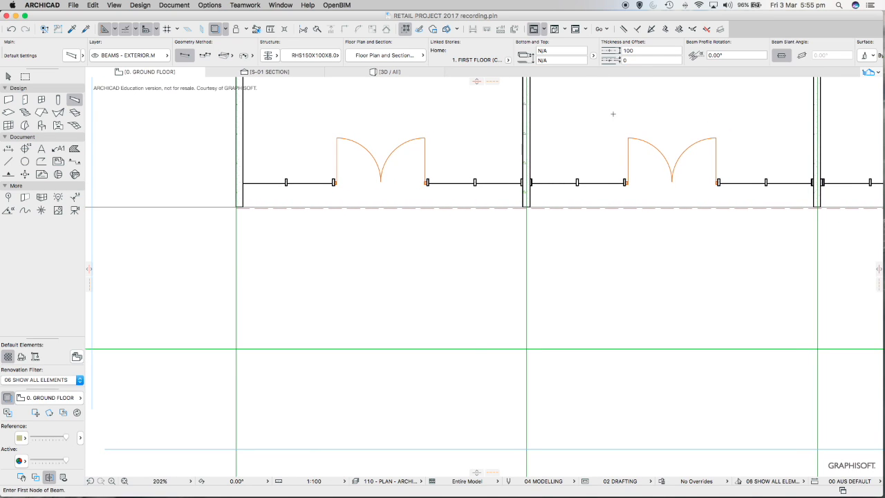
{"action": "left_click", "coordinate": [869, 72]}
{"action": "double_click", "coordinate": [816, 130]}
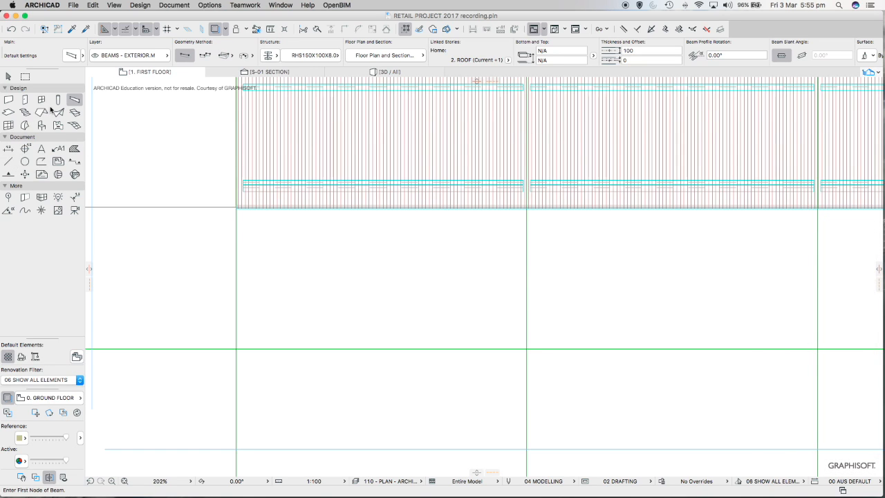
{"action": "left_click", "coordinate": [496, 59]}
{"action": "left_click", "coordinate": [518, 67]}
{"action": "left_click", "coordinate": [801, 56]}
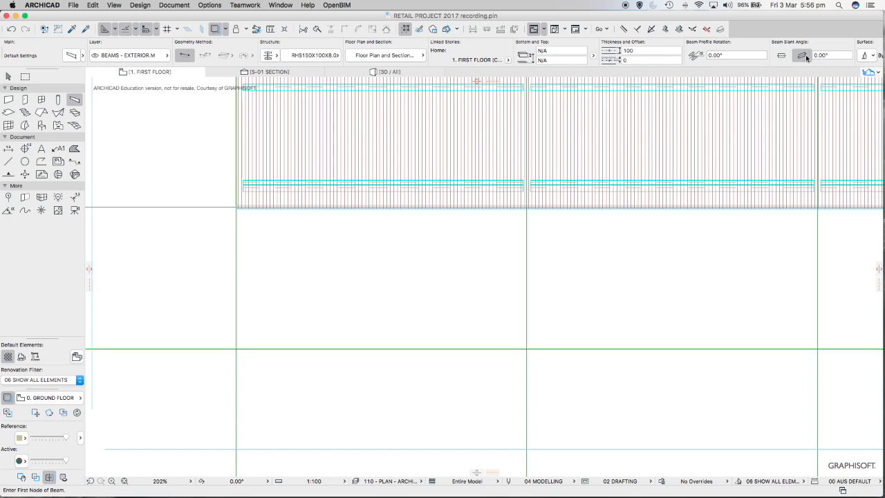
{"action": "left_click", "coordinate": [781, 55]}
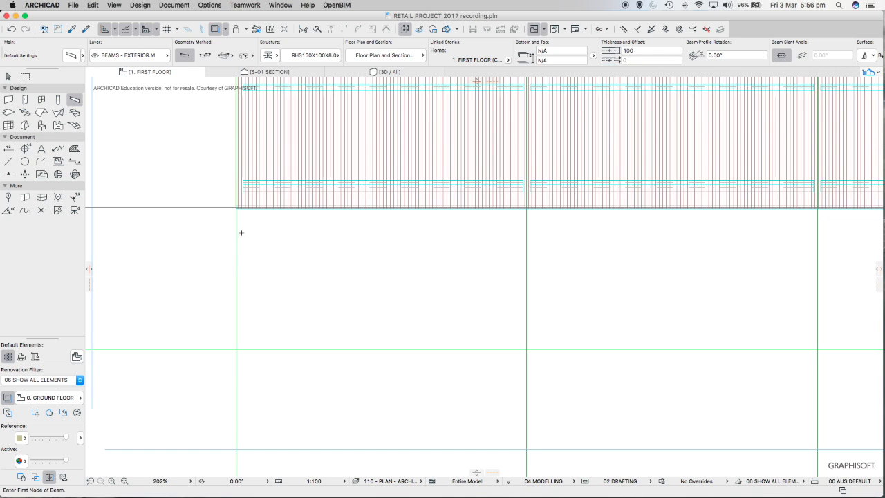
Draw an RHS150X100X8.0 beam along grid line X1 from the roof edge at Y1 to grid line Y0.
{"action": "scroll", "coordinate": [537, 223], "scroll_direction": "up", "scroll_amount": 10}
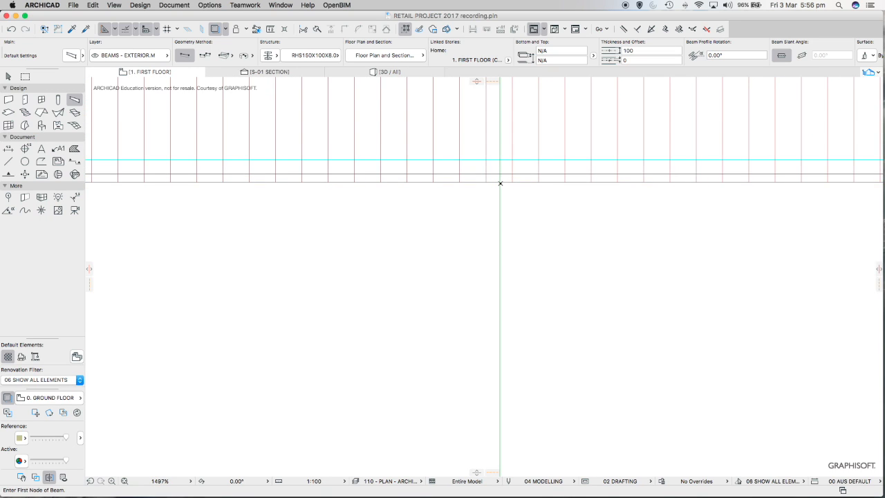
{"action": "scroll", "coordinate": [501, 183], "scroll_direction": "down", "scroll_amount": 10}
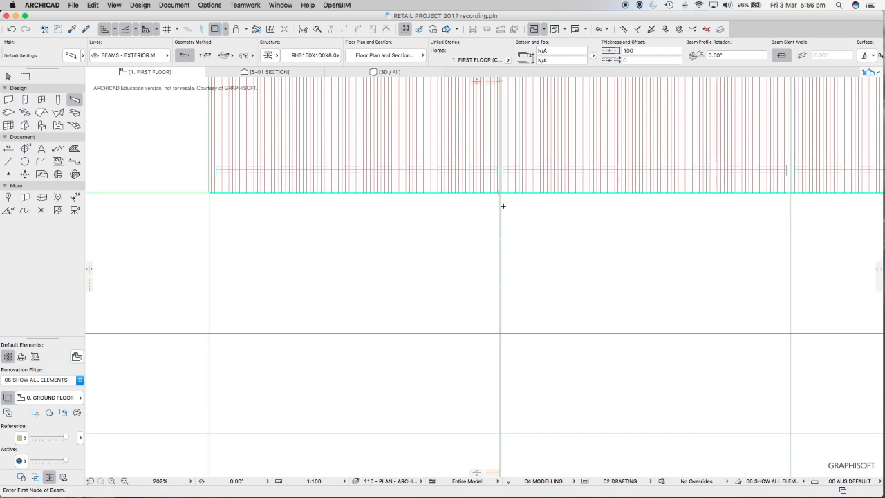
{"action": "scroll", "coordinate": [490, 229], "scroll_direction": "down", "scroll_amount": 5}
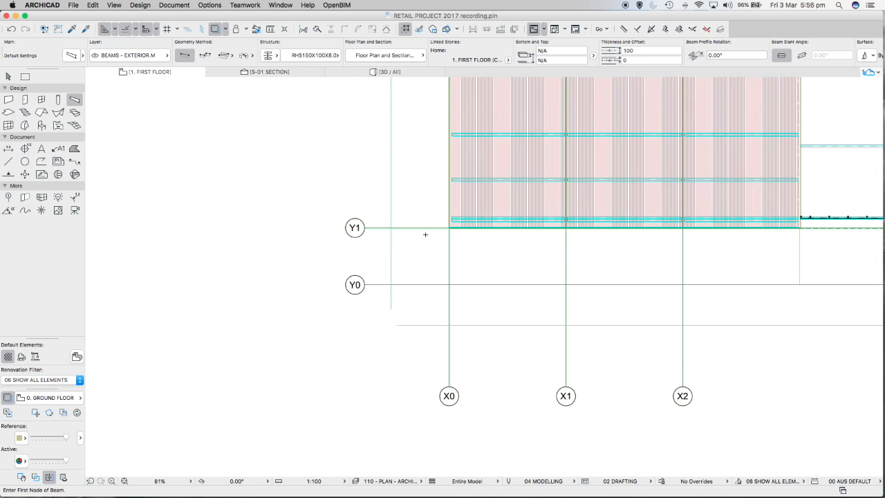
{"action": "scroll", "coordinate": [410, 228], "scroll_direction": "up", "scroll_amount": 2}
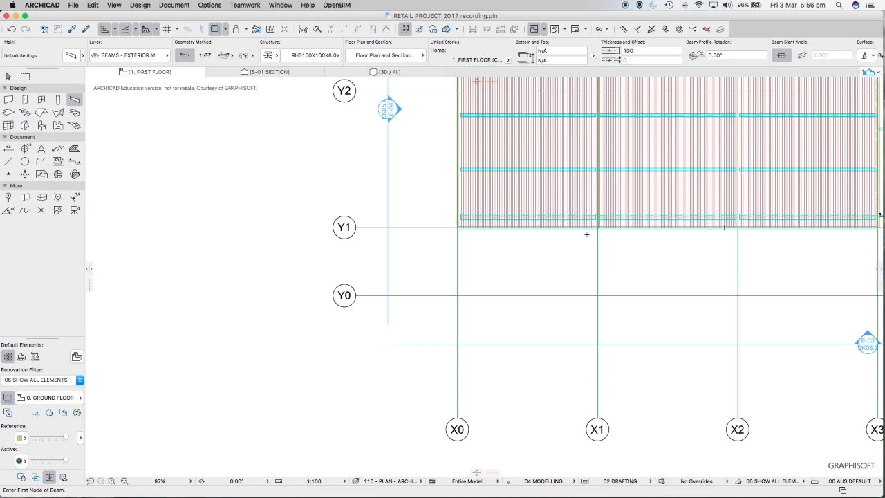
{"action": "scroll", "coordinate": [590, 272], "scroll_direction": "up", "scroll_amount": 15}
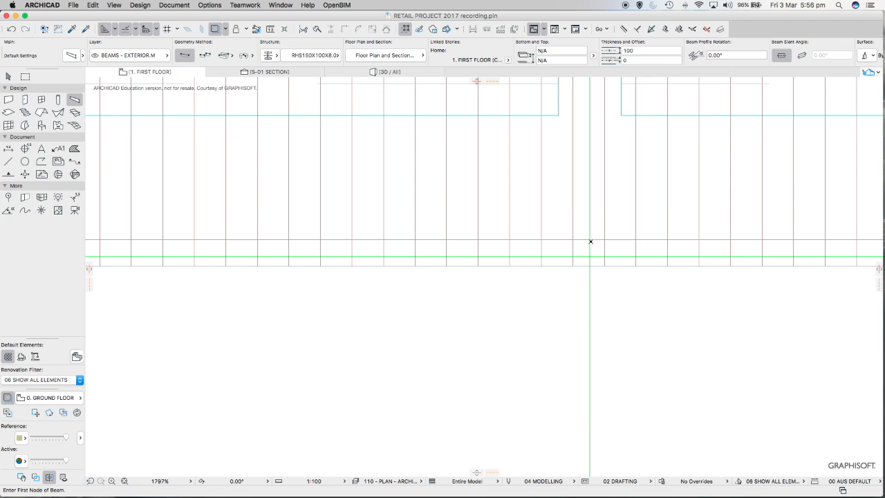
{"action": "scroll", "coordinate": [592, 236], "scroll_direction": "down", "scroll_amount": 11}
{"action": "scroll", "coordinate": [592, 238], "scroll_direction": "up", "scroll_amount": 12}
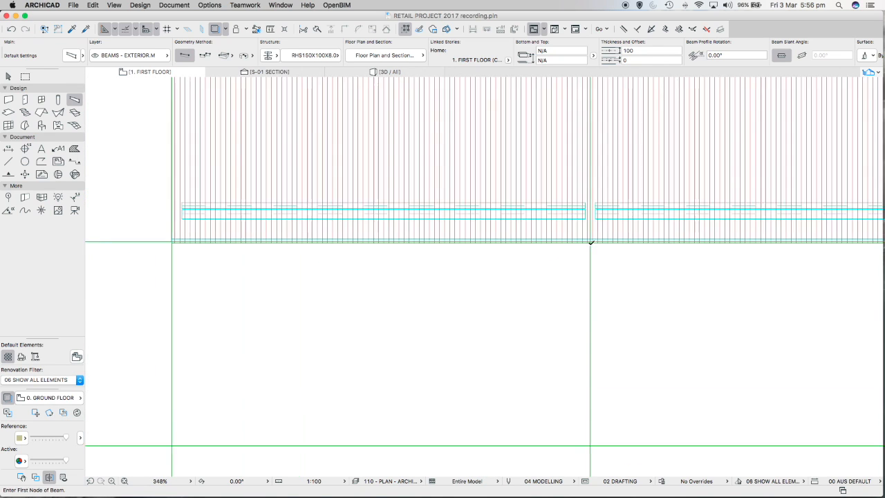
{"action": "left_click", "coordinate": [587, 222]}
{"action": "scroll", "coordinate": [590, 290], "scroll_direction": "down", "scroll_amount": 11}
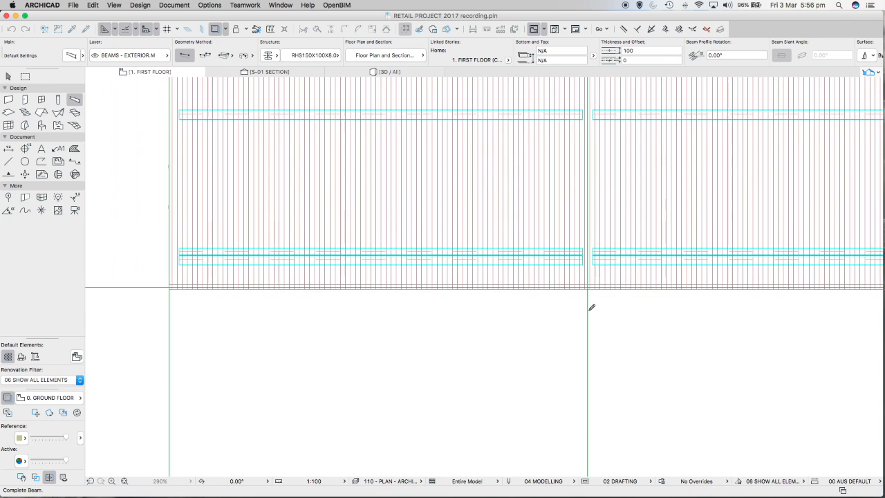
{"action": "scroll", "coordinate": [589, 309], "scroll_direction": "down", "scroll_amount": 4}
{"action": "middle_click_drag", "start_coordinate": [589, 311], "coordinate": [579, 201]}
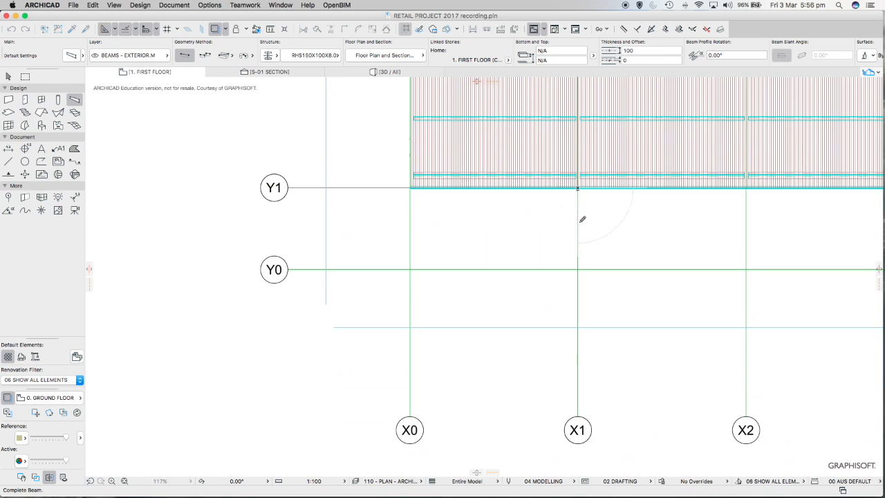
{"action": "left_click", "coordinate": [578, 269]}
{"action": "scroll", "coordinate": [610, 235], "scroll_direction": "down", "scroll_amount": 4}
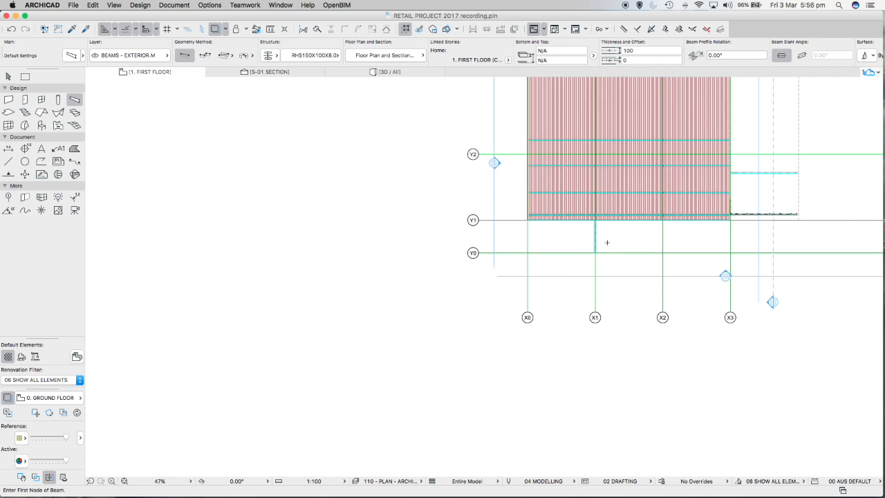
Set the Column tool's defaults to layer COLUMN - EXTERIOR.M and profile CHS101.6X5.0.
{"action": "middle_click_drag", "start_coordinate": [606, 241], "coordinate": [529, 278]}
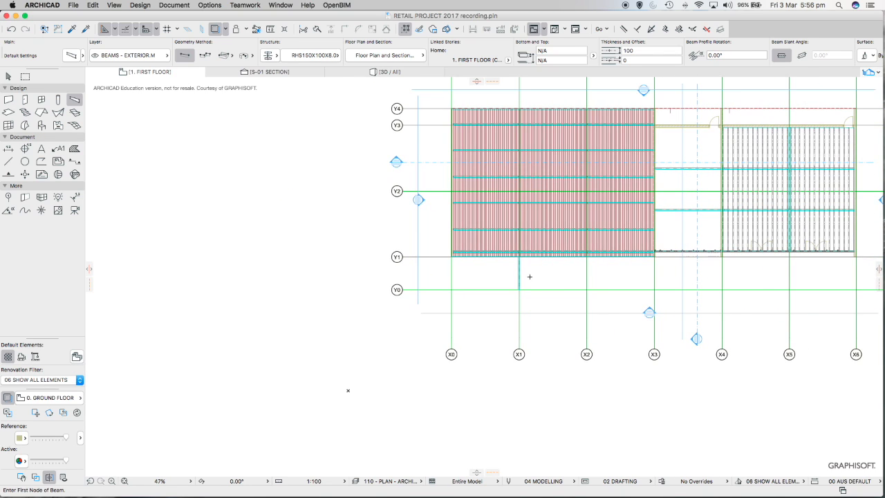
{"action": "scroll", "coordinate": [528, 286], "scroll_direction": "up", "scroll_amount": 5}
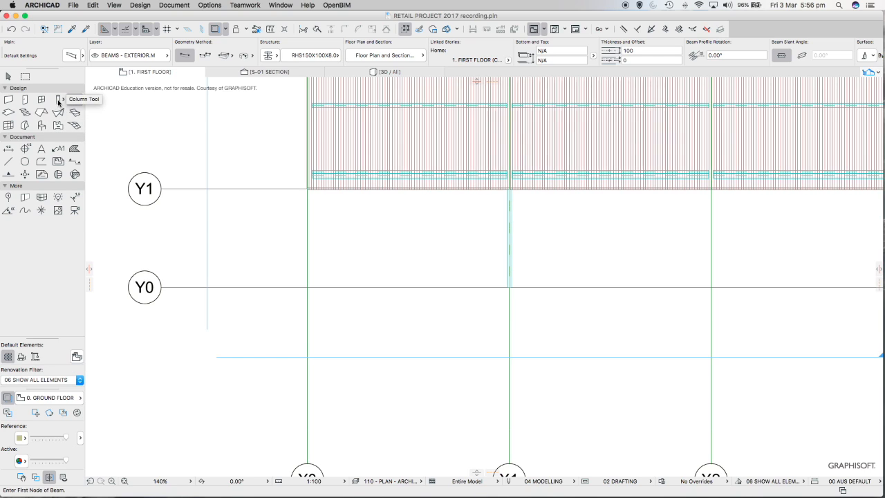
{"action": "left_click", "coordinate": [58, 100]}
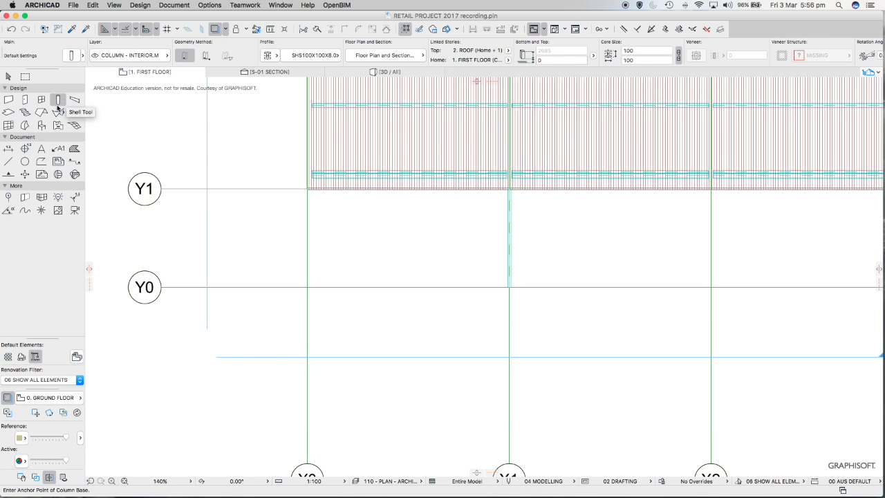
{"action": "left_click", "coordinate": [130, 55]}
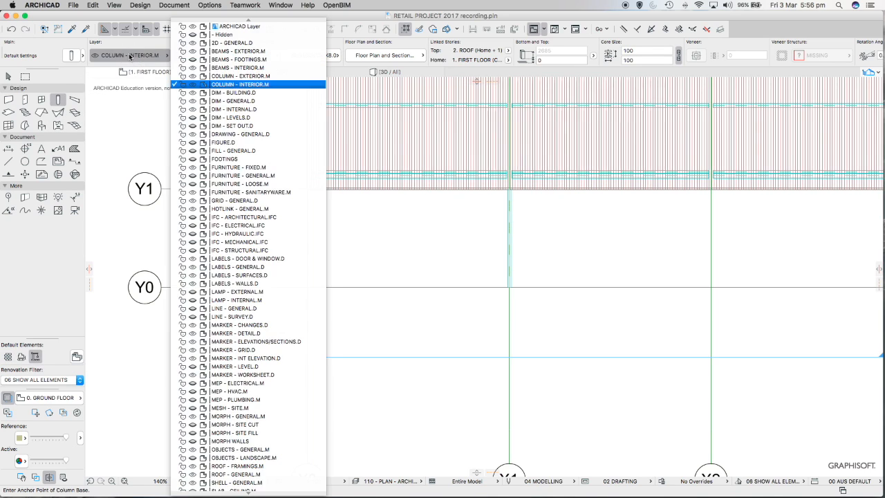
{"action": "left_click", "coordinate": [246, 76]}
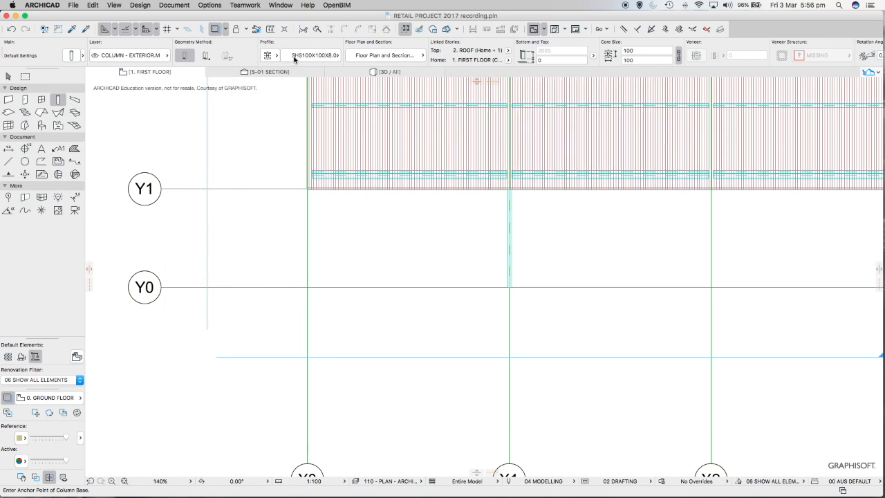
{"action": "left_click", "coordinate": [311, 55]}
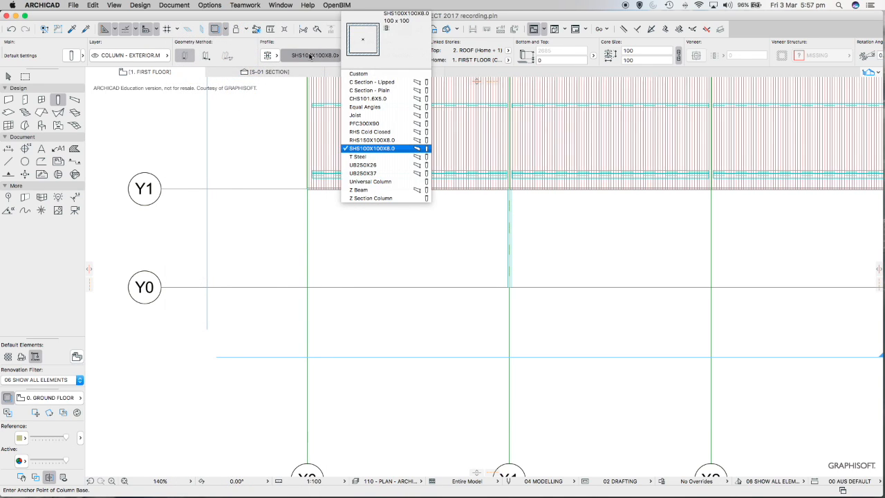
{"action": "left_click", "coordinate": [383, 100]}
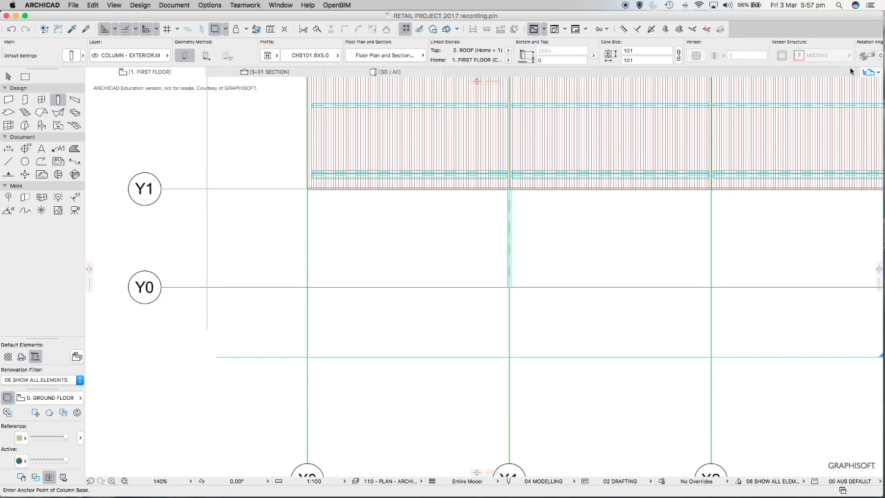
Open the 0. GROUND FLOOR plan and place a CHS101.6X5.0 column at the intersection of grid lines X1 and Y0.
{"action": "left_click", "coordinate": [879, 72]}
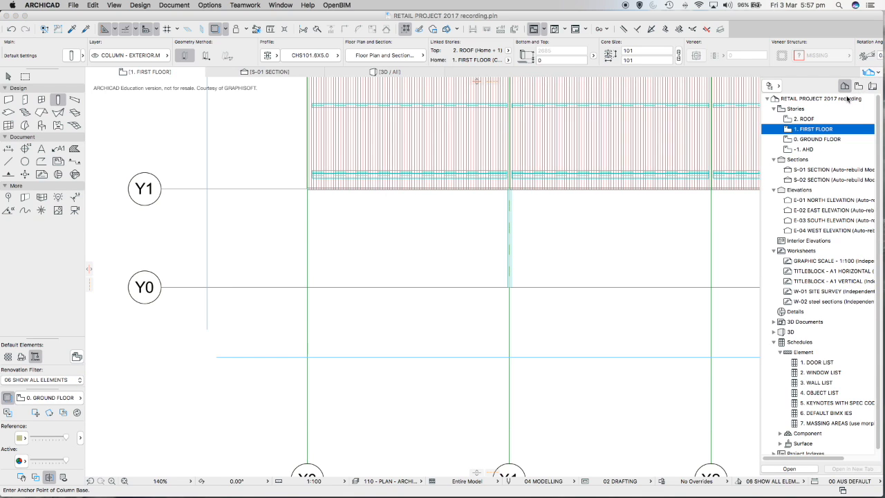
{"action": "left_click", "coordinate": [815, 139]}
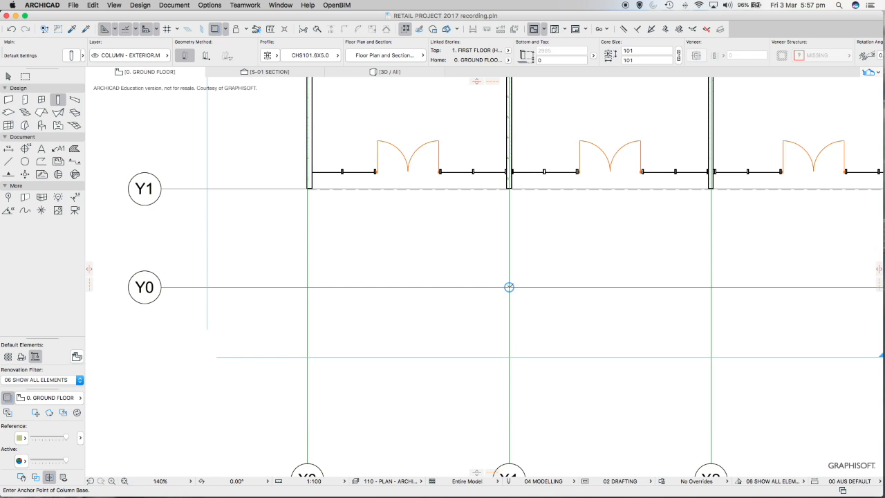
{"action": "left_click", "coordinate": [509, 287]}
{"action": "scroll", "coordinate": [527, 282], "scroll_direction": "up", "scroll_amount": 5}
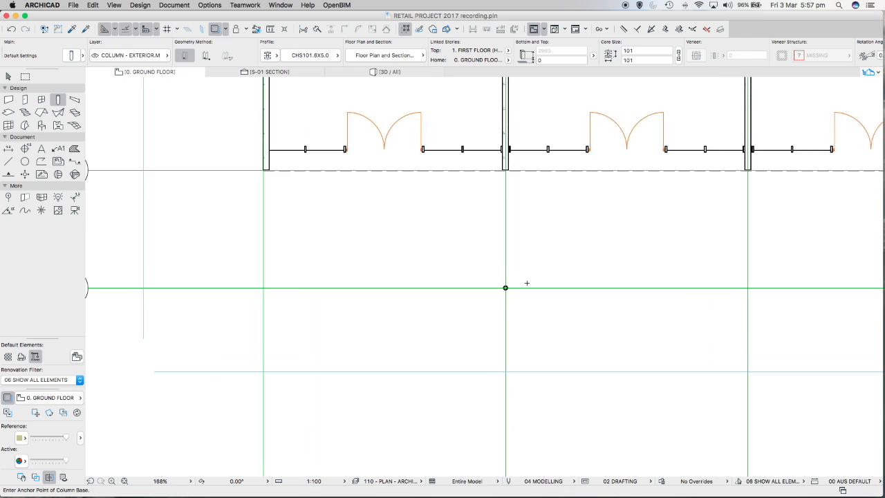
{"action": "scroll", "coordinate": [527, 283], "scroll_direction": "down", "scroll_amount": 5}
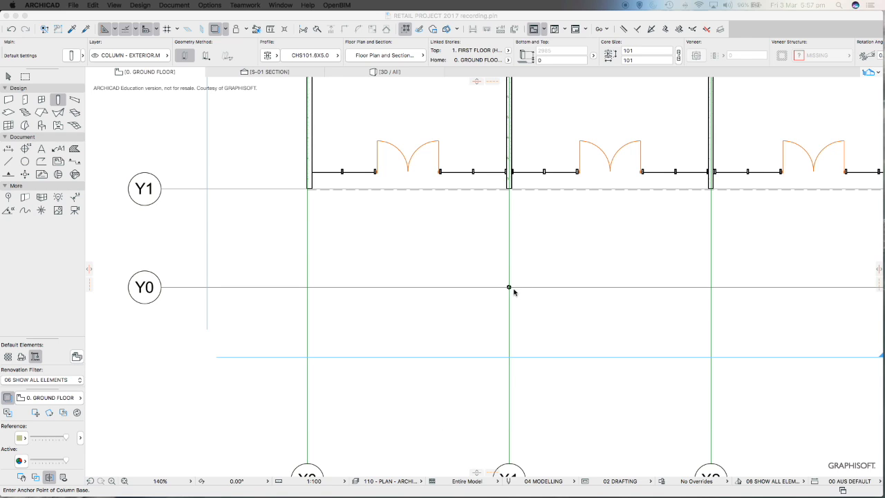
Offset the Y0 edge of the floor slab between grid lines X0 and X1 outward by 100.
{"action": "left_click", "coordinate": [393, 289]}
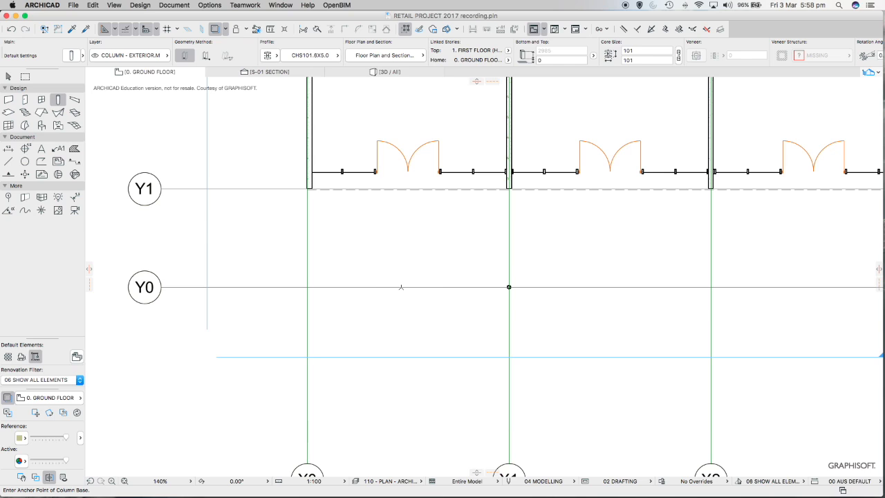
{"action": "key", "text": "Escape"}
{"action": "left_click", "coordinate": [407, 288]}
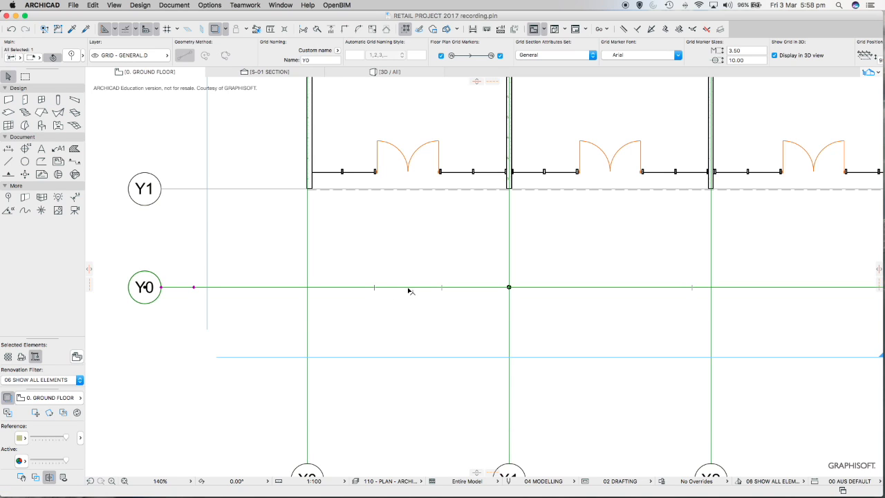
{"action": "key", "text": "Escape"}
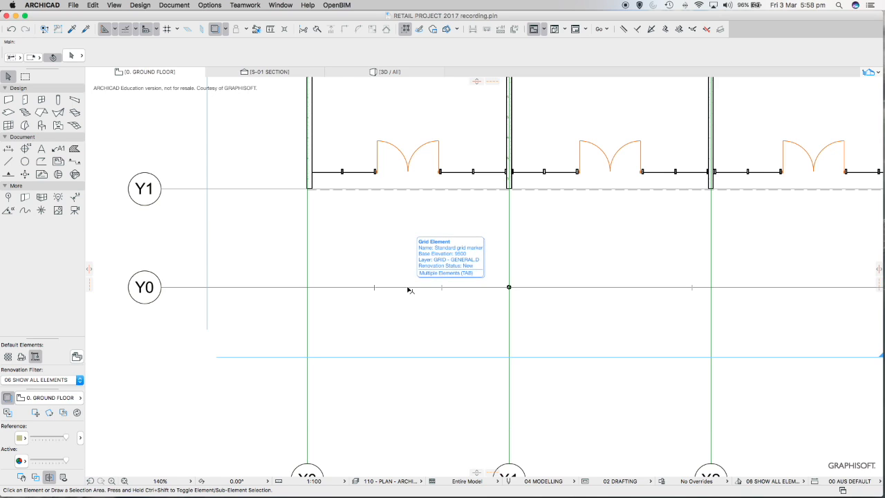
{"action": "key", "text": "Tab"}
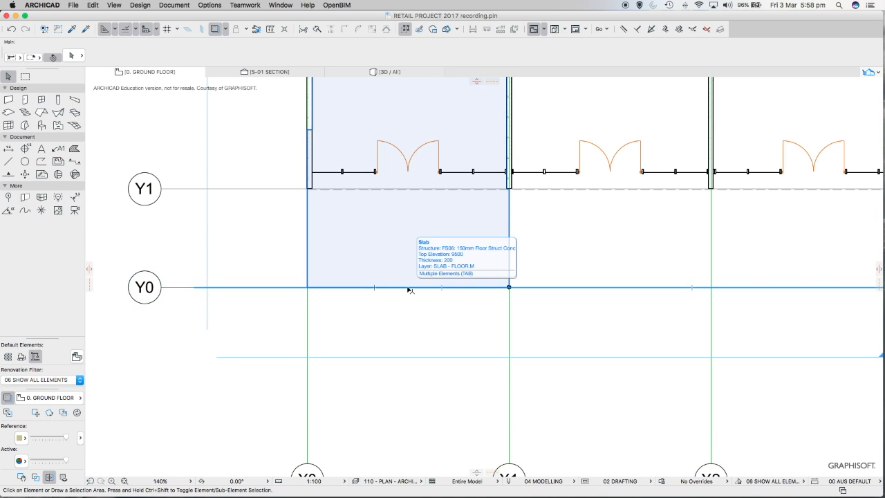
{"action": "left_click", "coordinate": [410, 291]}
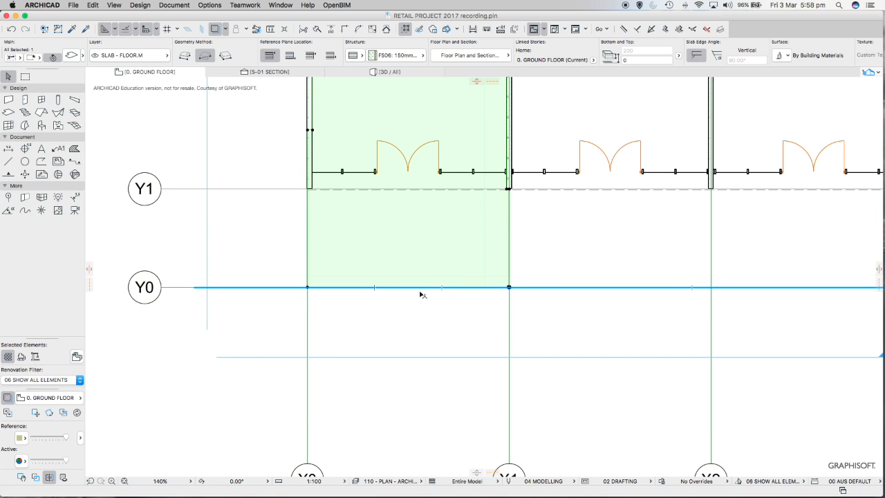
{"action": "left_click", "coordinate": [419, 288]}
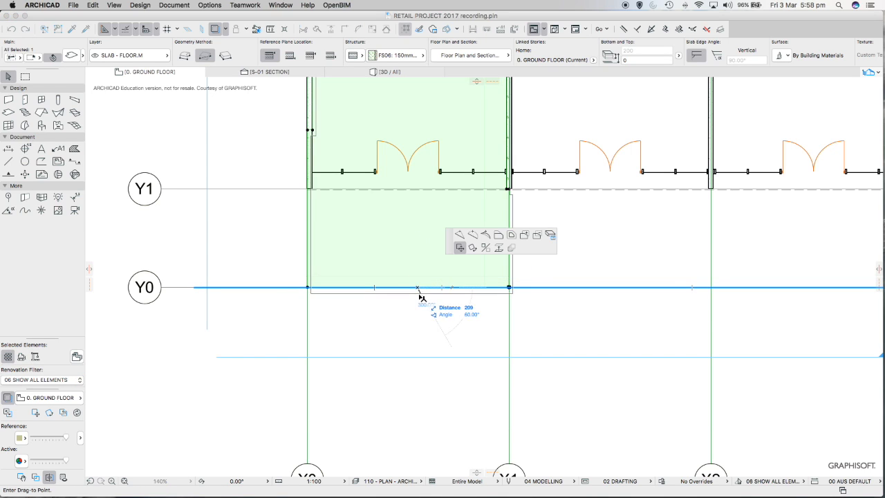
{"action": "left_click", "coordinate": [500, 236]}
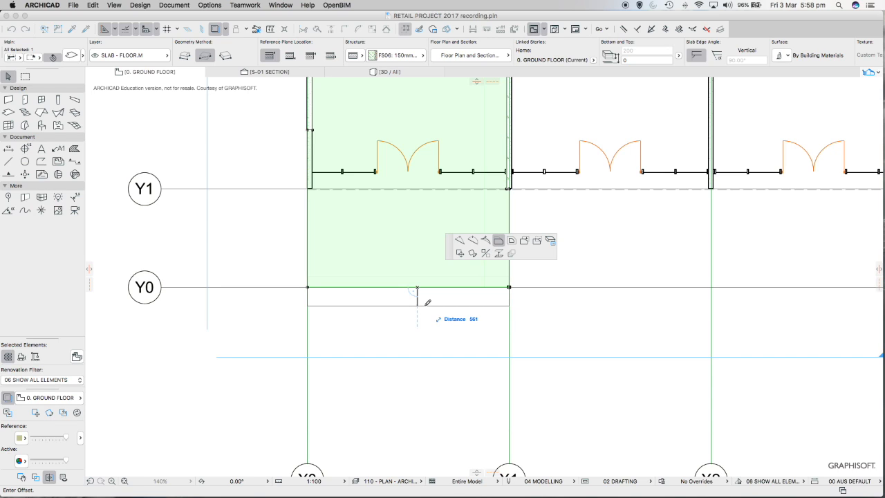
{"action": "type", "text": "100"}
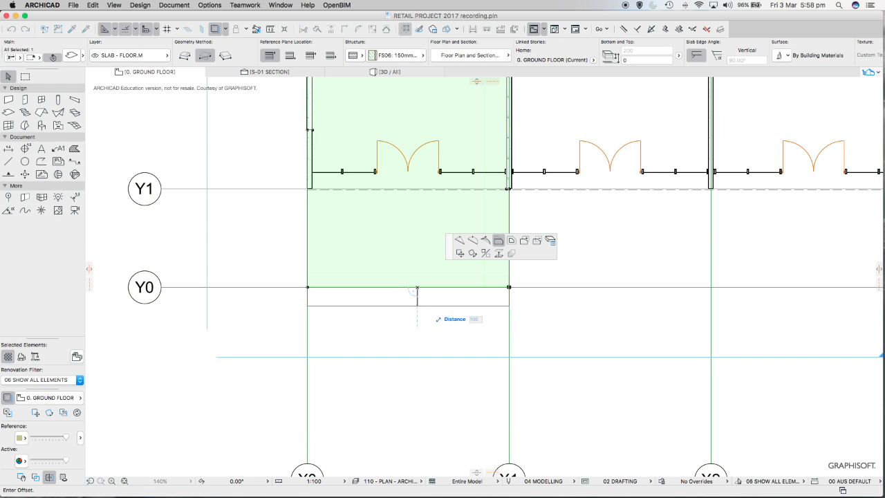
{"action": "key", "text": "Return"}
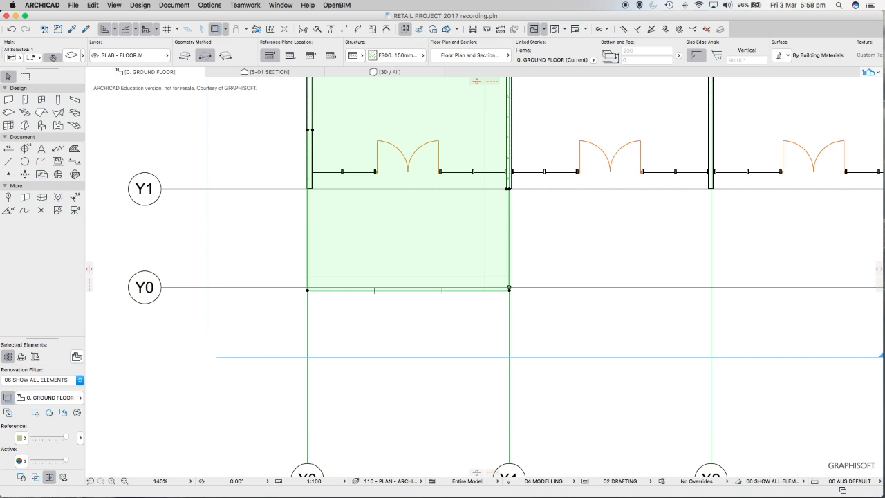
{"action": "key", "text": "Escape"}
{"action": "scroll", "coordinate": [508, 286], "scroll_direction": "up", "scroll_amount": 10}
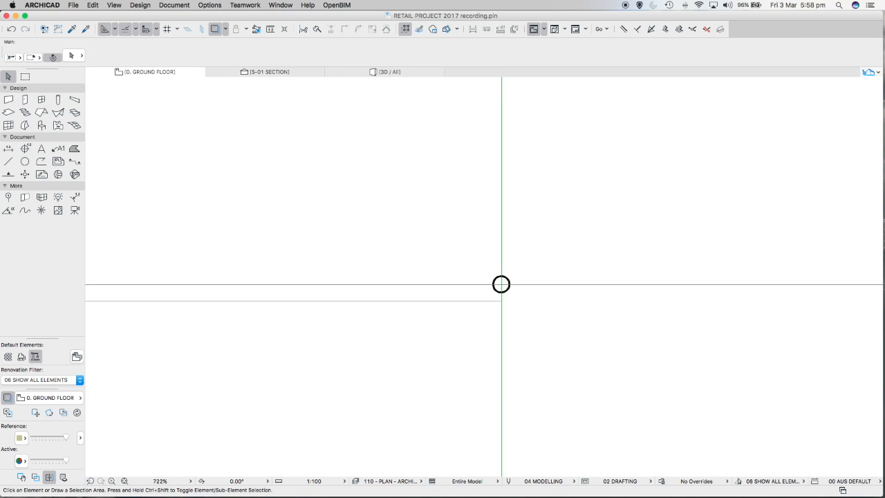
{"action": "scroll", "coordinate": [501, 285], "scroll_direction": "down", "scroll_amount": 10}
{"action": "scroll", "coordinate": [505, 287], "scroll_direction": "up", "scroll_amount": 4}
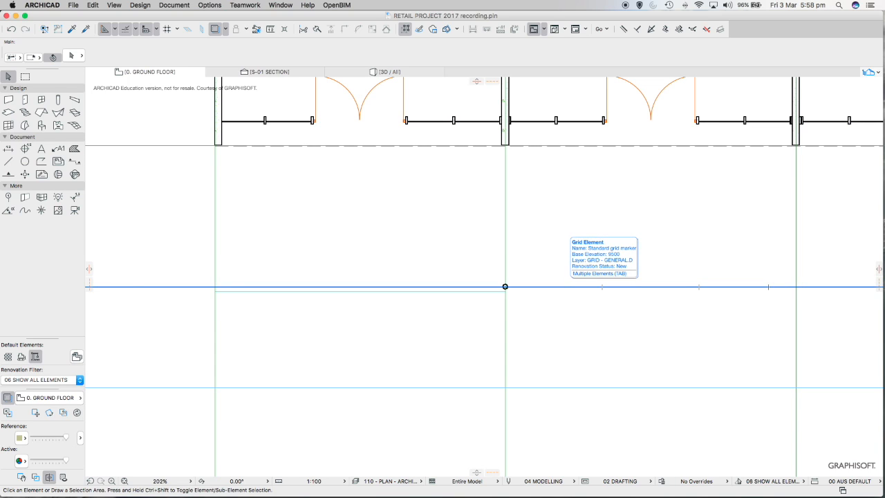
Offset the Y0 edge of the floor slab between grid lines X1 and X2 outward to align with the neighbouring extended slab edge.
{"action": "left_click", "coordinate": [504, 287]}
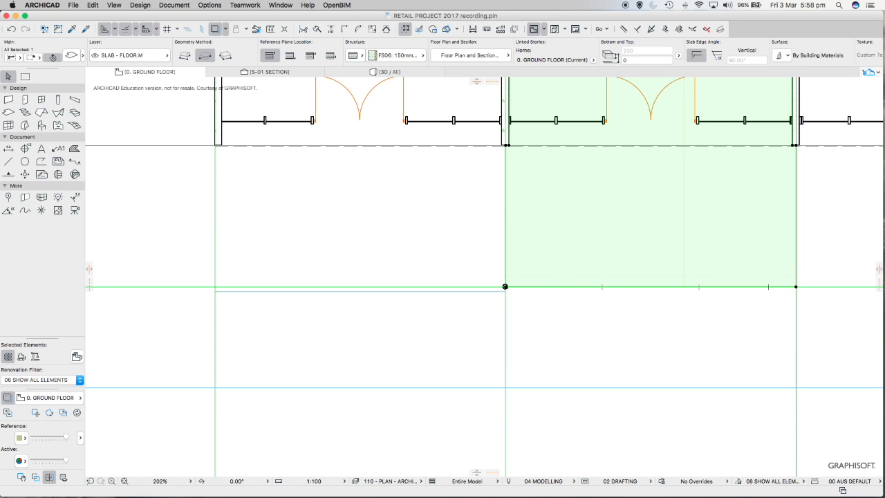
{"action": "left_click", "coordinate": [547, 286]}
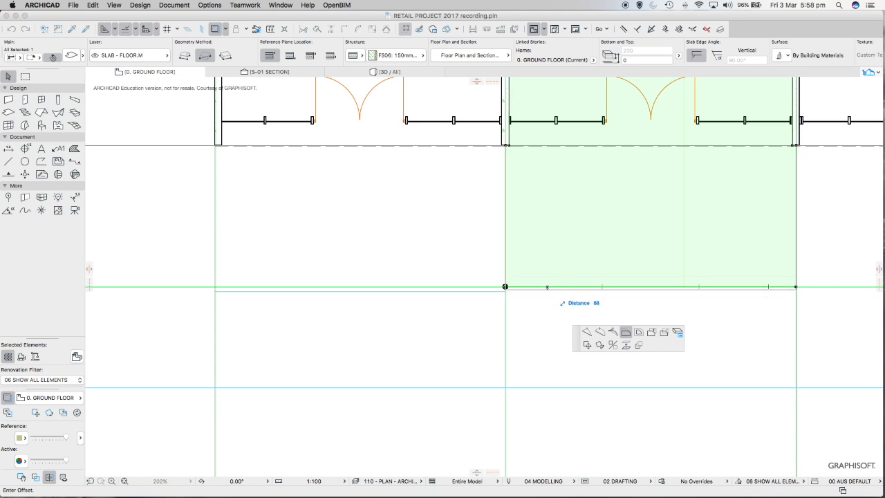
{"action": "left_click", "coordinate": [547, 288]}
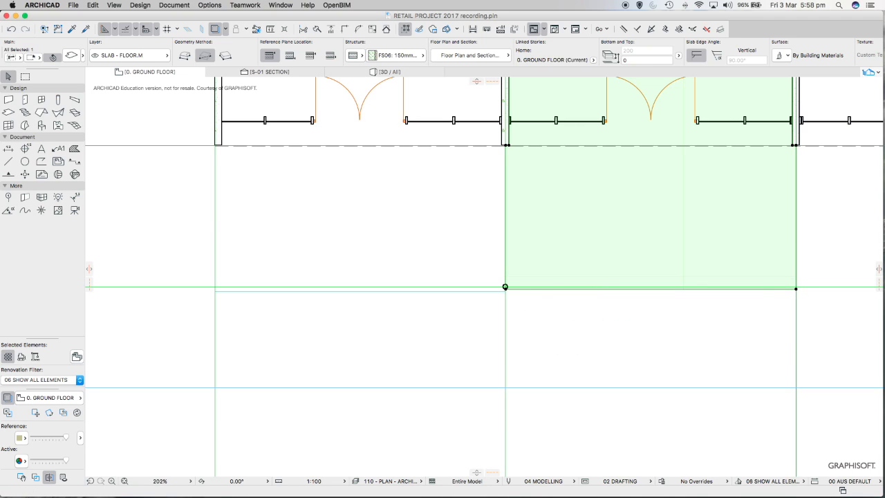
{"action": "scroll", "coordinate": [504, 286], "scroll_direction": "up", "scroll_amount": 10}
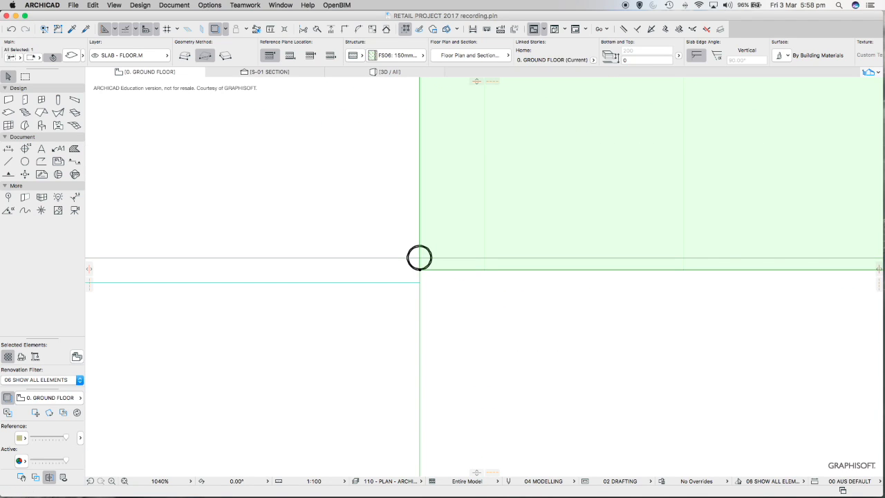
{"action": "left_click", "coordinate": [419, 257]}
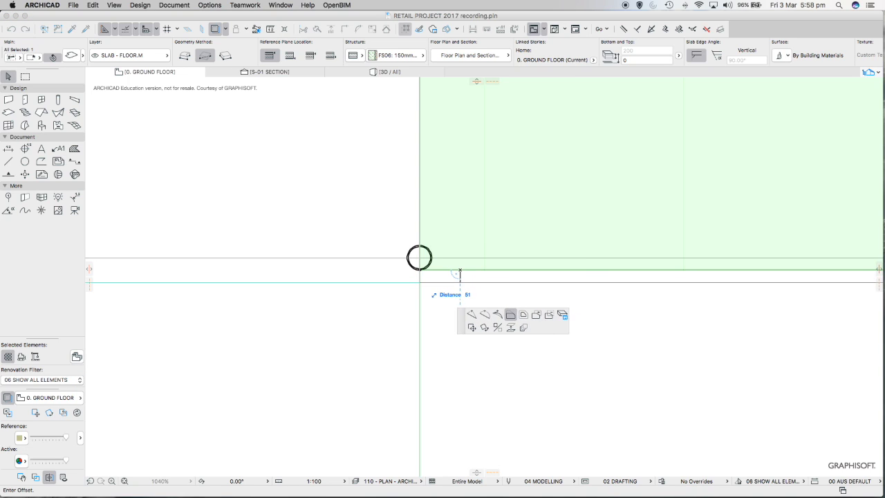
{"action": "left_click", "coordinate": [419, 257]}
{"action": "scroll", "coordinate": [419, 257], "scroll_direction": "down", "scroll_amount": 15}
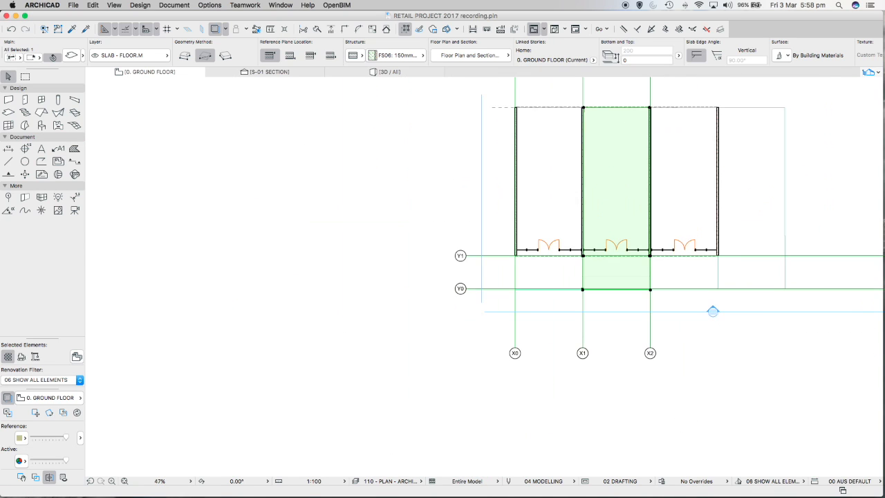
{"action": "middle_click_drag", "start_coordinate": [712, 311], "coordinate": [540, 315]}
{"action": "left_click", "coordinate": [241, 391]}
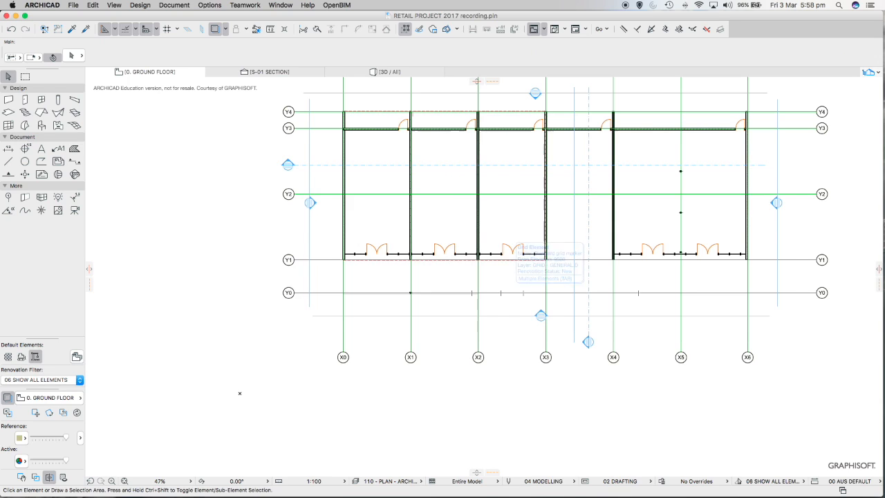
Offset the Y0 edge of the floor slab between grid lines X2 and X3 outward by 100.
{"action": "scroll", "coordinate": [507, 293], "scroll_direction": "up", "scroll_amount": 7}
{"action": "scroll", "coordinate": [508, 292], "scroll_direction": "up", "scroll_amount": 4}
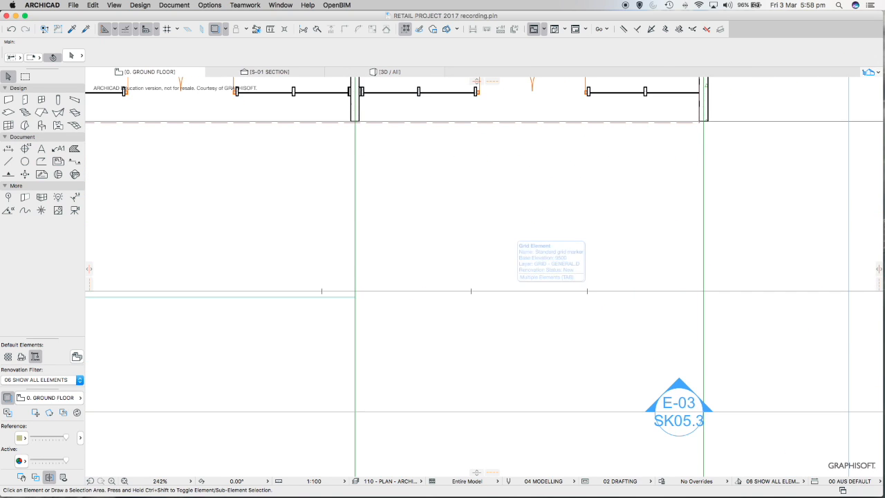
{"action": "left_click", "coordinate": [511, 238]}
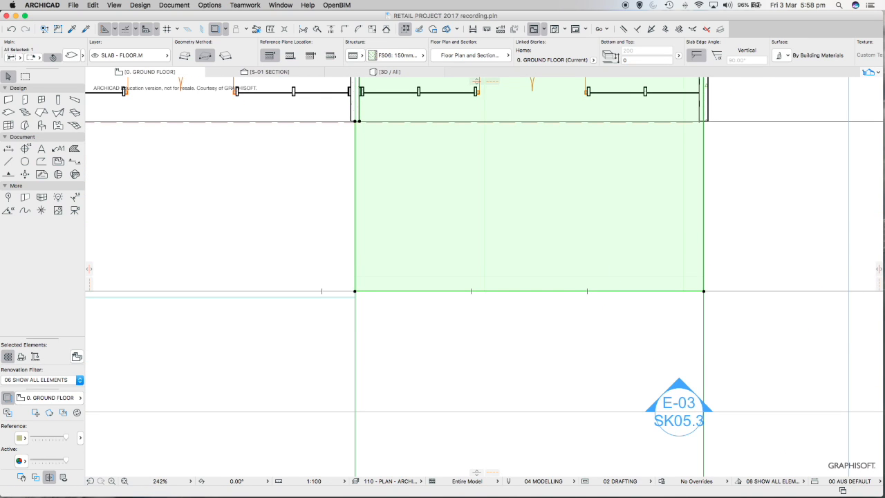
{"action": "left_click", "coordinate": [546, 291]}
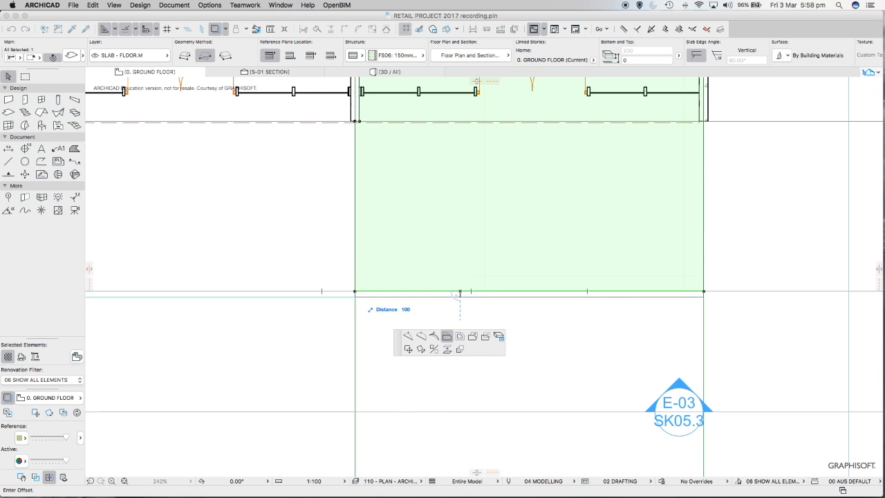
{"action": "left_click", "coordinate": [459, 293]}
{"action": "scroll", "coordinate": [433, 298], "scroll_direction": "down", "scroll_amount": 10}
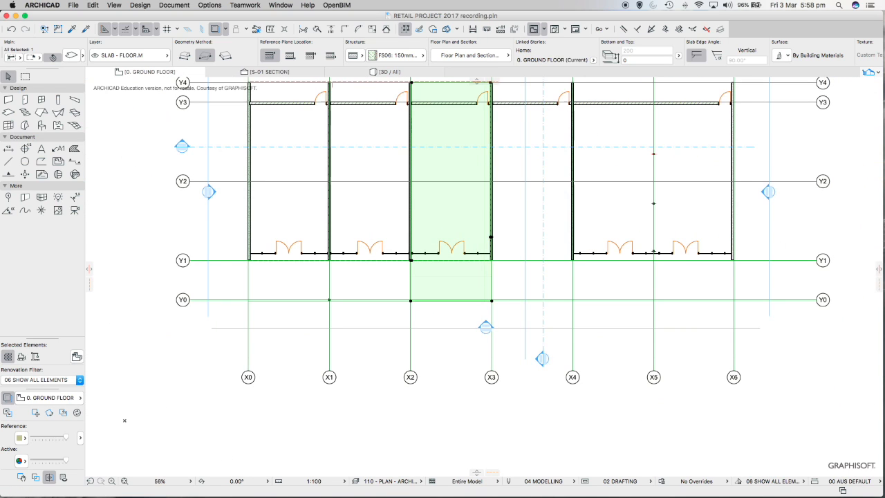
{"action": "left_click", "coordinate": [125, 420]}
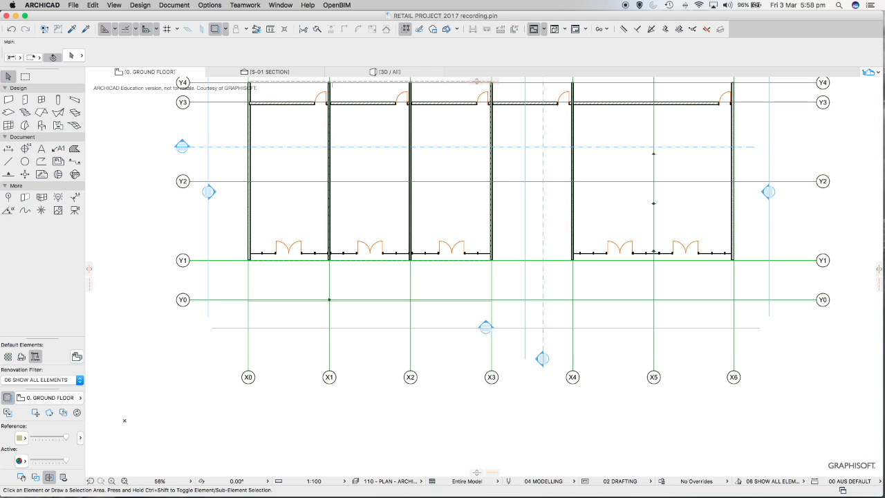
{"action": "scroll", "coordinate": [329, 299], "scroll_direction": "up", "scroll_amount": 7}
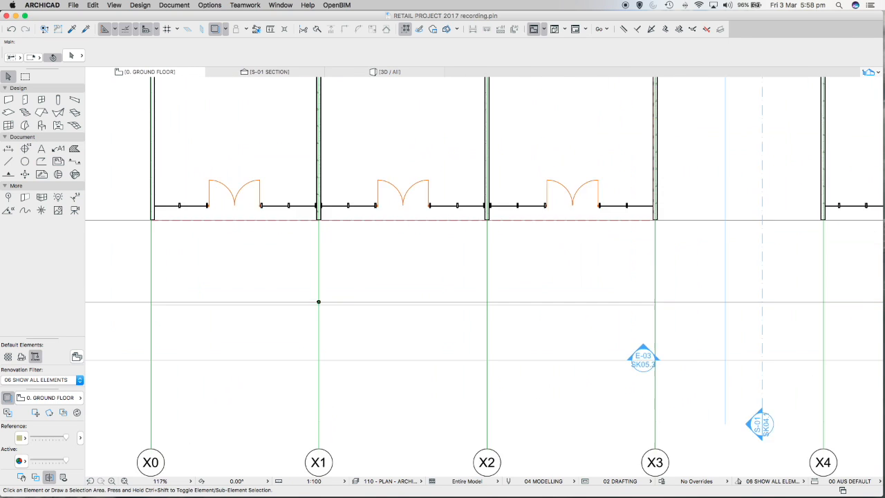
{"action": "scroll", "coordinate": [388, 269], "scroll_direction": "down", "scroll_amount": 7}
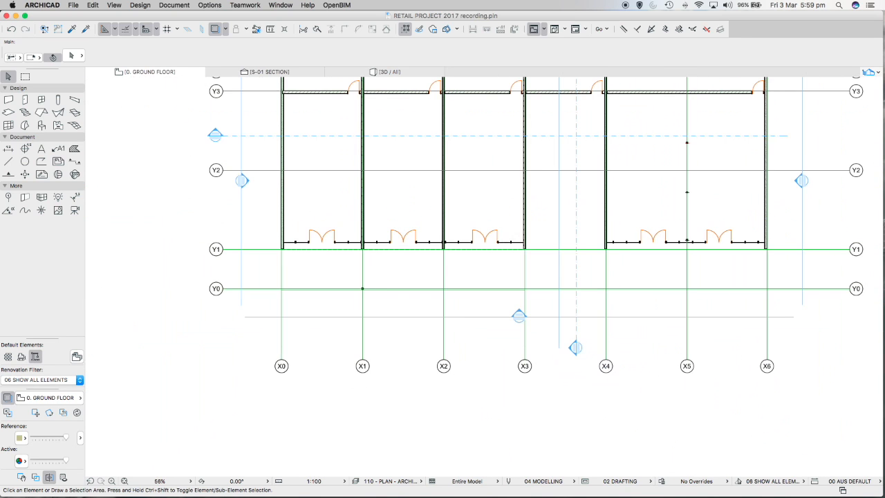
{"action": "scroll", "coordinate": [238, 401], "scroll_direction": "left", "scroll_amount": 5}
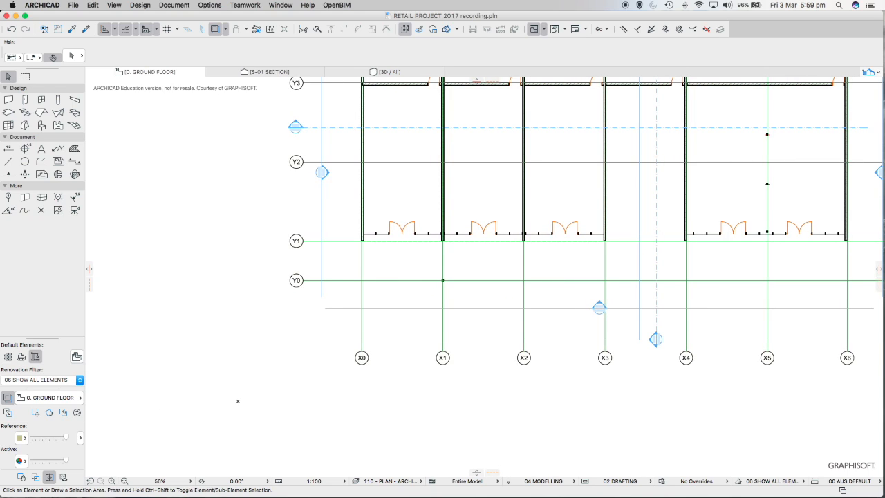
Move the S-01 section line from between grid lines X3 and X4 to just beside X1, between X1 and X2.
{"action": "left_click", "coordinate": [655, 338]}
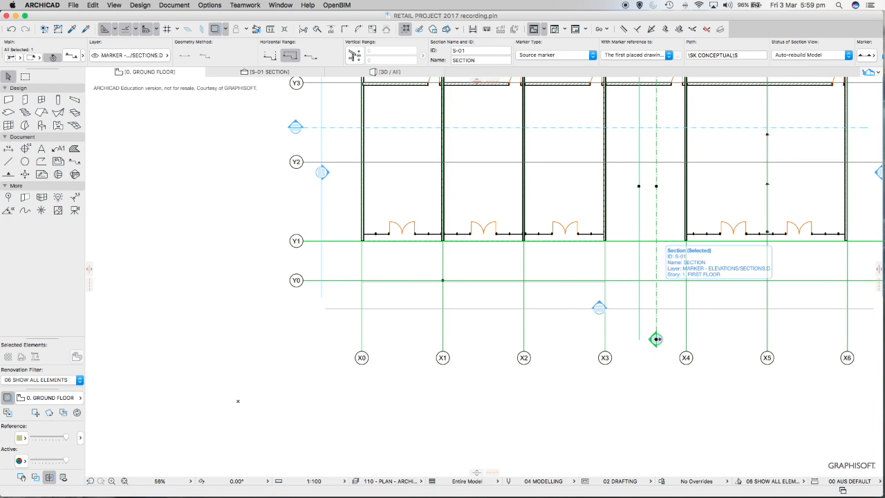
{"action": "left_click", "coordinate": [656, 338]}
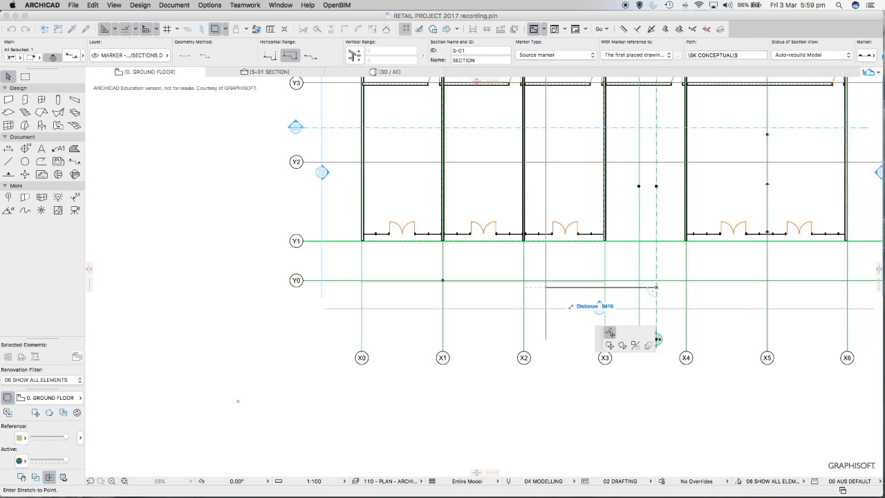
{"action": "left_click", "coordinate": [551, 344]}
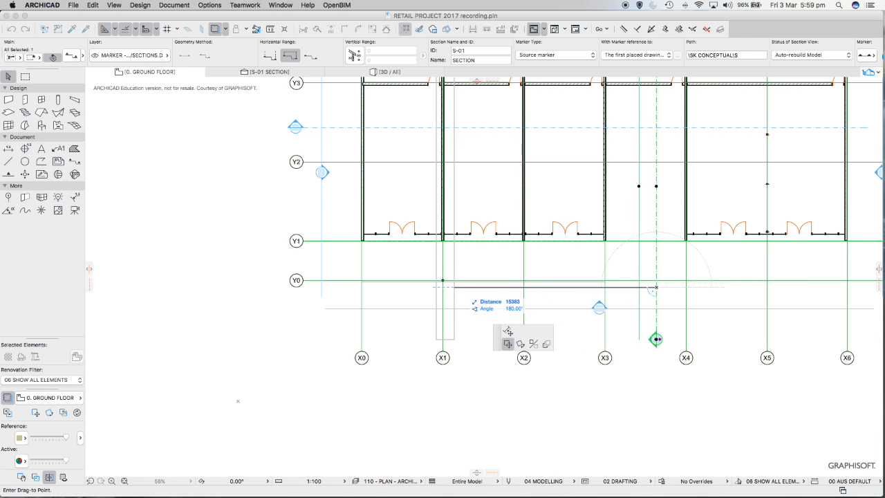
{"action": "left_click", "coordinate": [453, 287]}
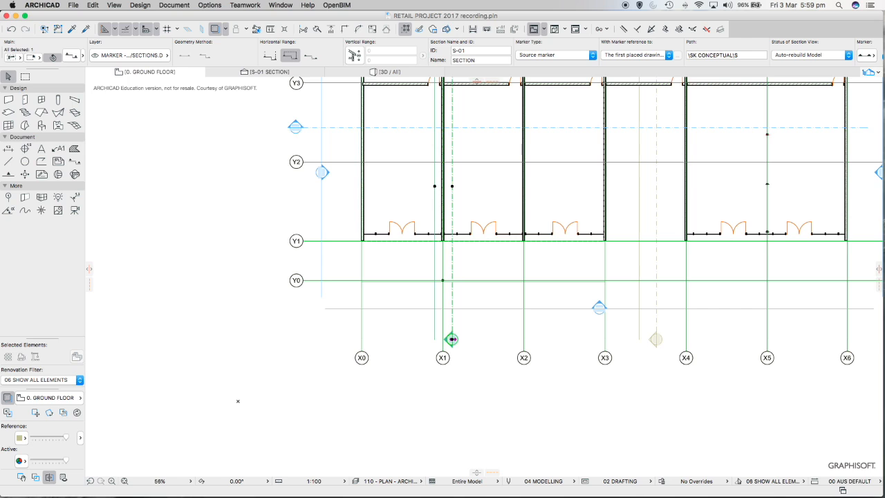
{"action": "key", "text": "Escape"}
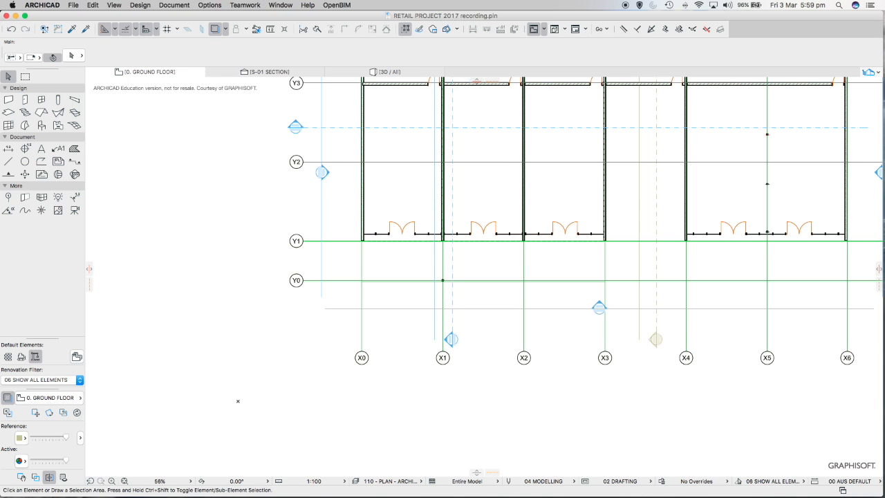
Open the S-01 section and make the RHS150X100X8.0 beam slanted with a slant angle of -5°.
{"action": "left_click", "coordinate": [265, 72]}
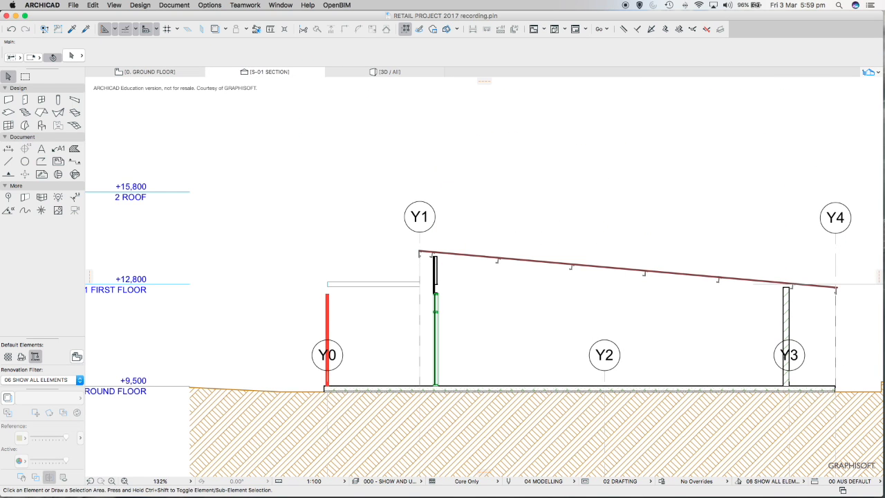
{"action": "scroll", "coordinate": [326, 322], "scroll_direction": "up", "scroll_amount": 5}
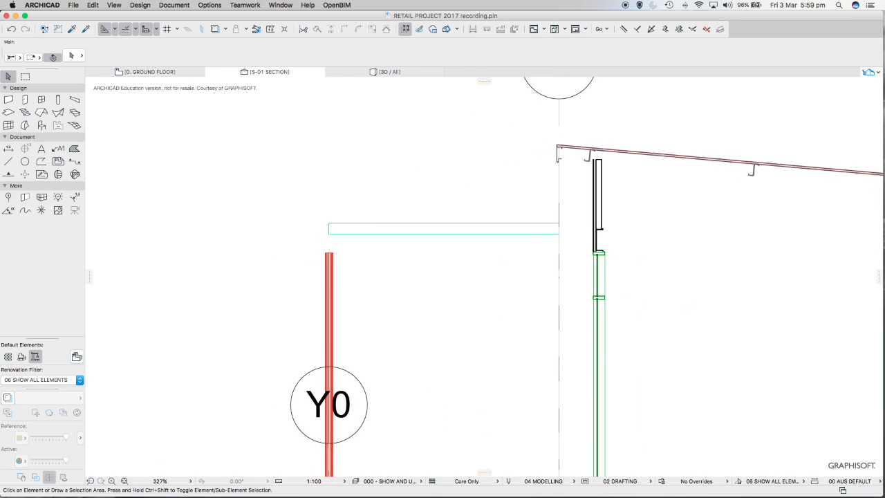
{"action": "left_click", "coordinate": [443, 228]}
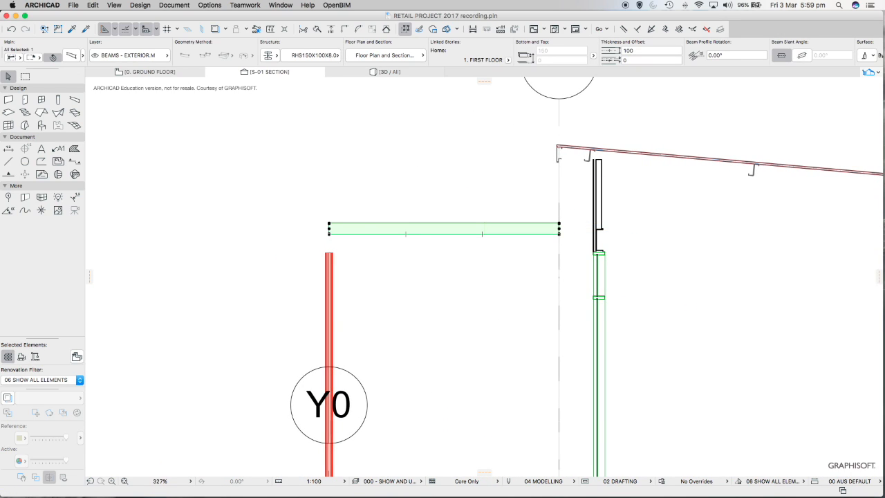
{"action": "left_click", "coordinate": [801, 56]}
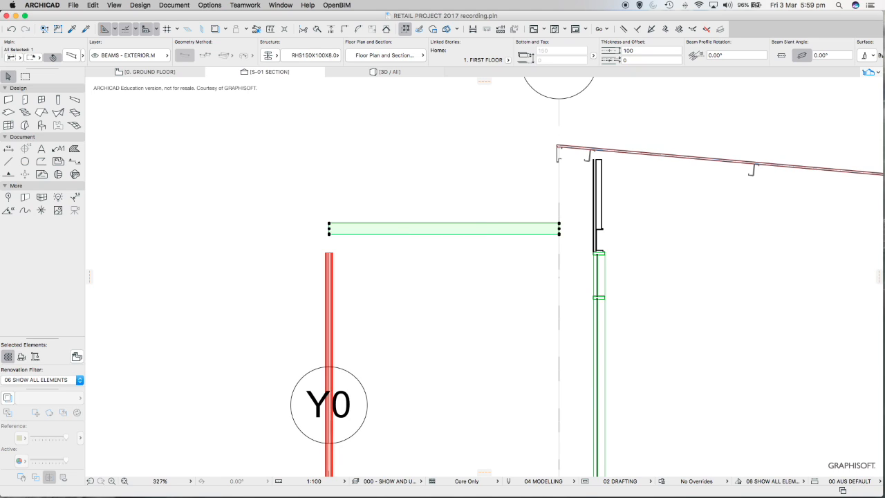
{"action": "double_click", "coordinate": [823, 55]}
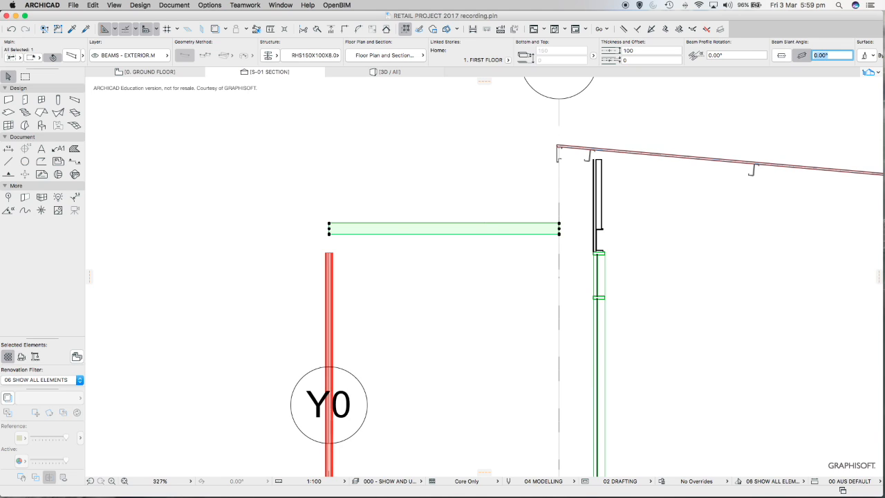
{"action": "type", "text": "5"}
{"action": "key", "text": "Return"}
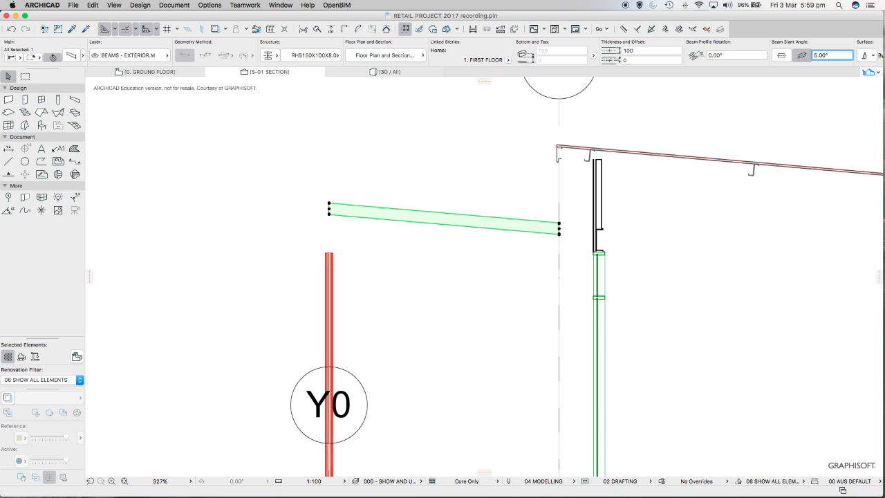
{"action": "left_click_drag", "start_coordinate": [828, 55], "coordinate": [782, 55]}
{"action": "type", "text": "-5"}
{"action": "key", "text": "Return"}
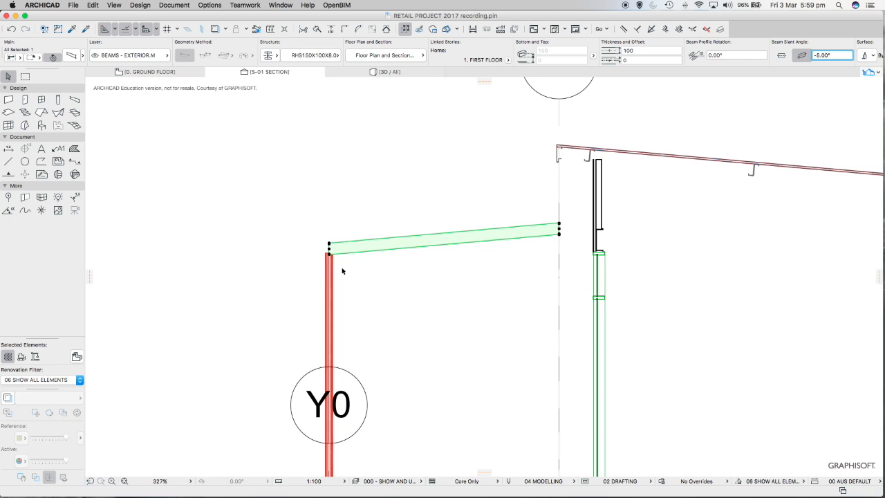
Stretch the lower end of the slanted beam along its slope so it overhangs past the column at grid line Y0.
{"action": "scroll", "coordinate": [342, 270], "scroll_direction": "down", "scroll_amount": 3}
{"action": "middle_click_drag", "start_coordinate": [342, 270], "coordinate": [426, 259]}
{"action": "scroll", "coordinate": [421, 241], "scroll_direction": "up", "scroll_amount": 5}
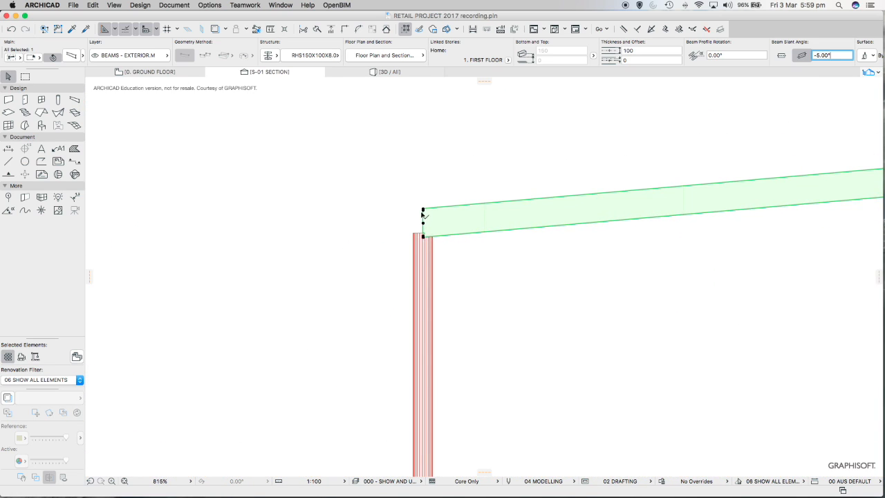
{"action": "scroll", "coordinate": [423, 215], "scroll_direction": "up", "scroll_amount": 4}
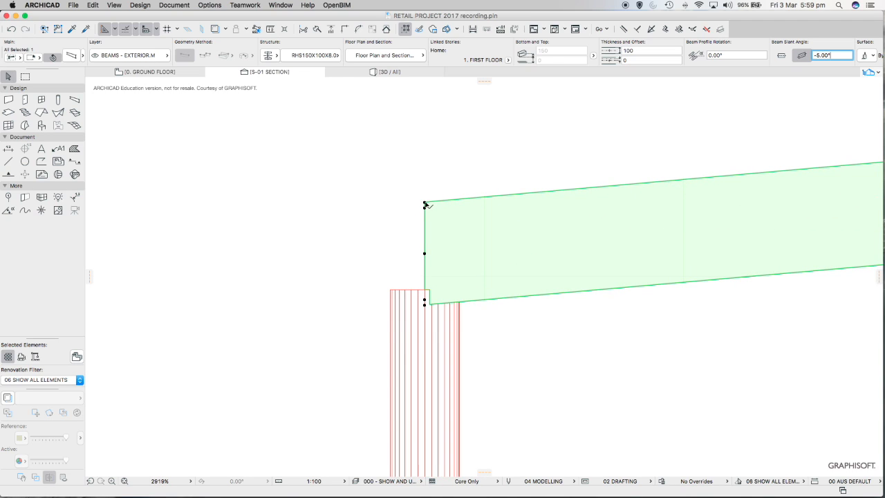
{"action": "left_click", "coordinate": [423, 204]}
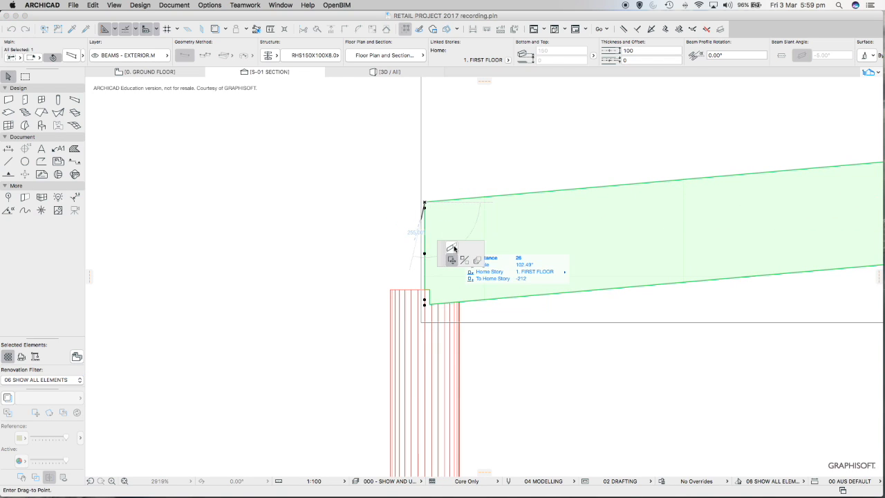
{"action": "scroll", "coordinate": [389, 251], "scroll_direction": "down", "scroll_amount": 3}
{"action": "scroll", "coordinate": [351, 269], "scroll_direction": "down", "scroll_amount": 2}
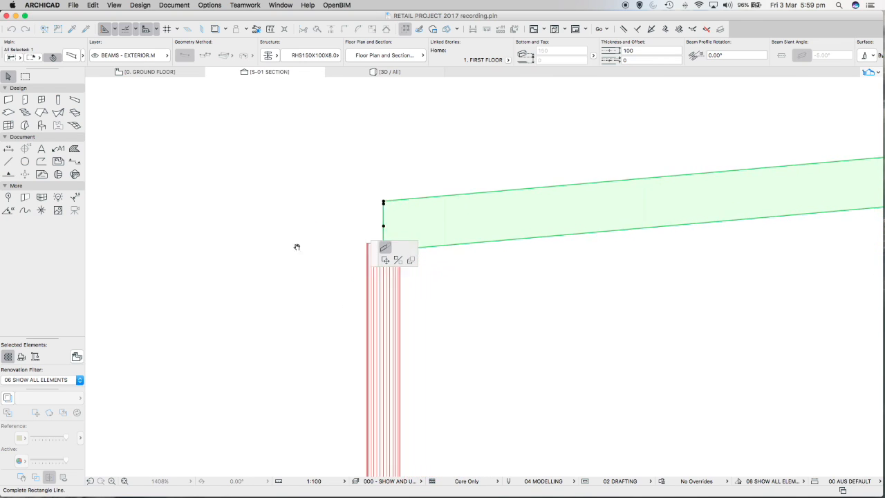
{"action": "middle_click_drag", "start_coordinate": [297, 247], "coordinate": [261, 235]}
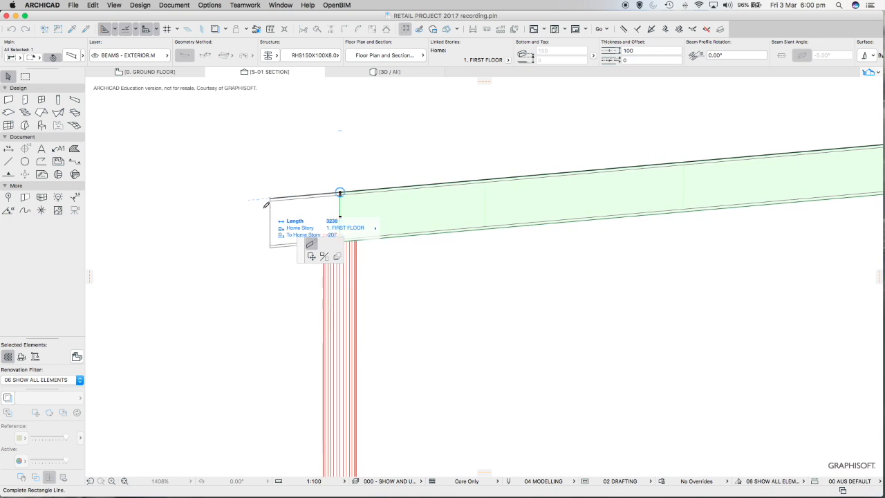
{"action": "left_click", "coordinate": [255, 247]}
{"action": "left_click", "coordinate": [362, 296]}
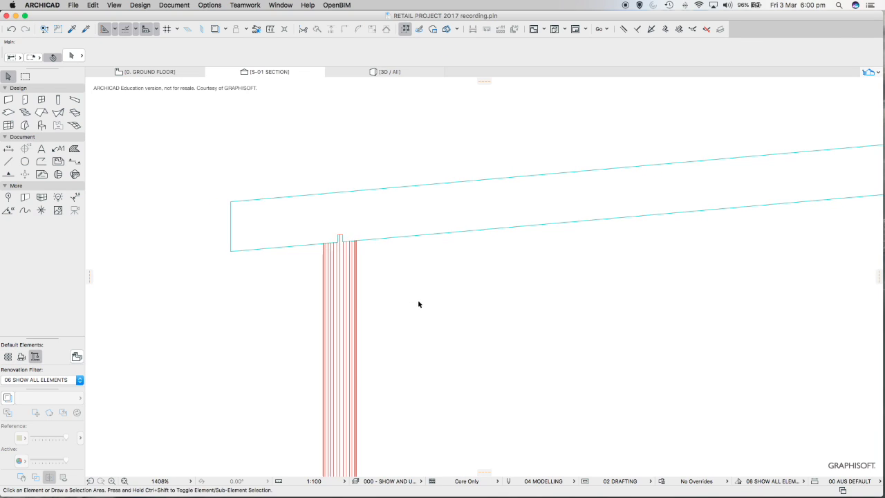
{"action": "scroll", "coordinate": [418, 304], "scroll_direction": "down", "scroll_amount": 3}
{"action": "scroll", "coordinate": [763, 263], "scroll_direction": "down", "scroll_amount": 4}
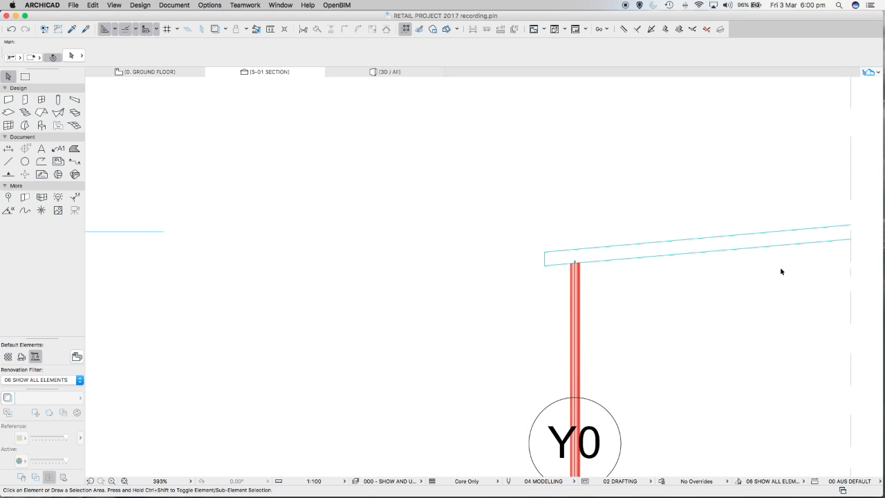
{"action": "middle_click_drag", "start_coordinate": [781, 270], "coordinate": [560, 160]}
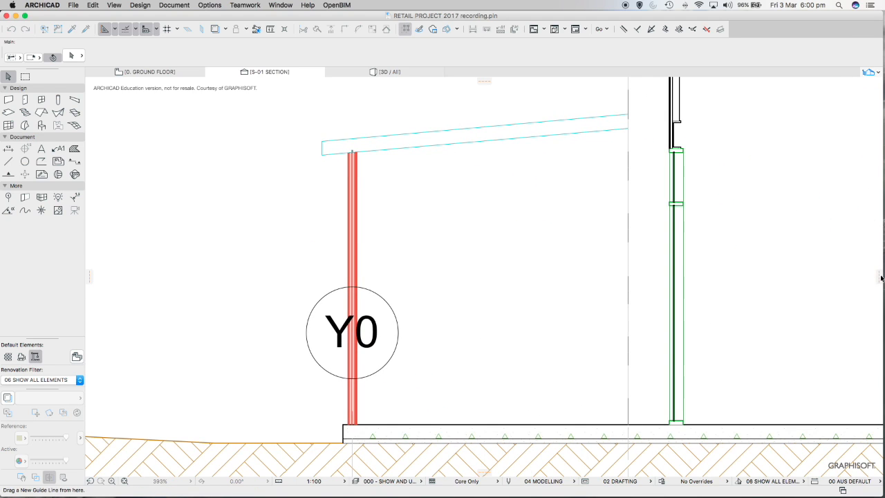
Place a vertical guide line on the centre of the column at grid line Y0 and offset it outward by 200.
{"action": "left_click_drag", "start_coordinate": [880, 277], "coordinate": [352, 451]}
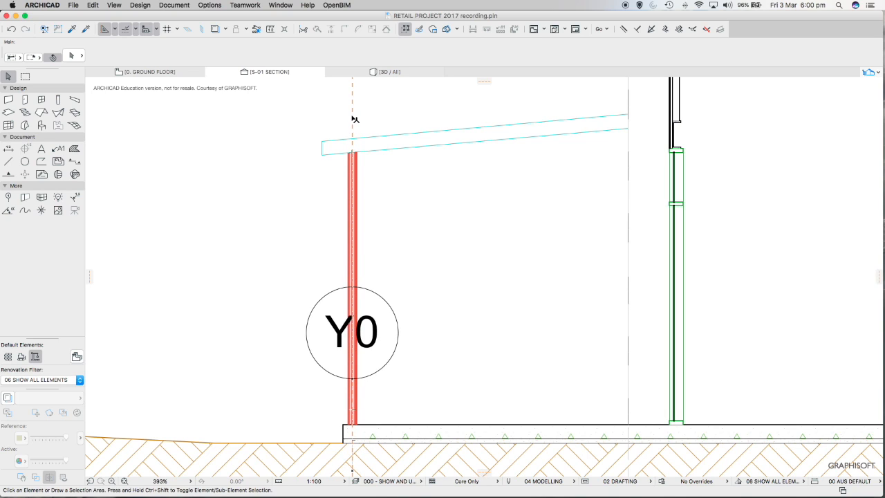
{"action": "mouse_move", "coordinate": [352, 136]}
{"action": "left_mouse_down"}
{"action": "mouse_move", "coordinate": [324, 132]}
{"action": "mouse_move", "coordinate": [336, 133]}
{"action": "left_mouse_up"}
{"action": "type", "text": "2"}
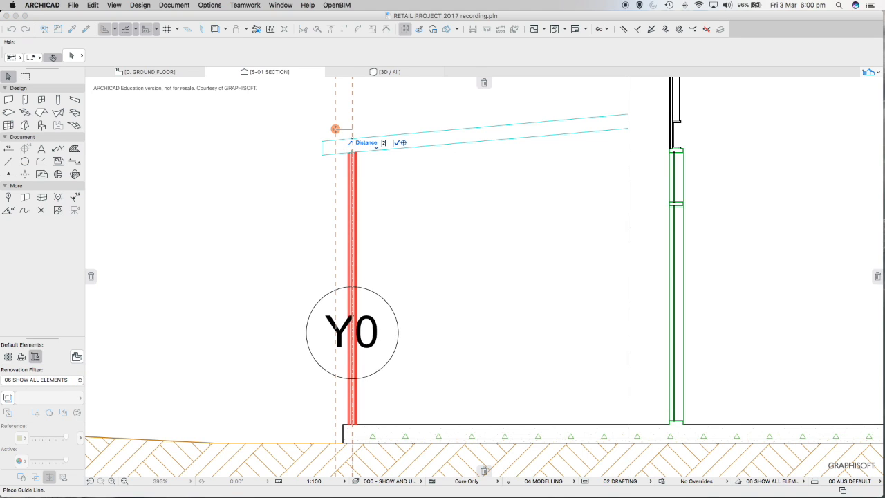
{"action": "type", "text": "00"}
{"action": "key", "text": "Return"}
Trim the lower end of the slanted beam back to the offset guide line, keeping its slope.
{"action": "scroll", "coordinate": [332, 143], "scroll_direction": "up", "scroll_amount": 5}
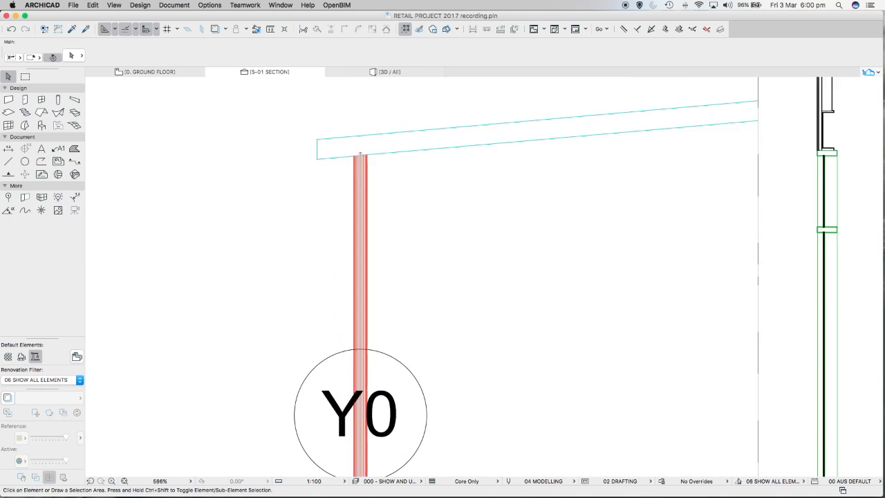
{"action": "left_click", "coordinate": [300, 153]}
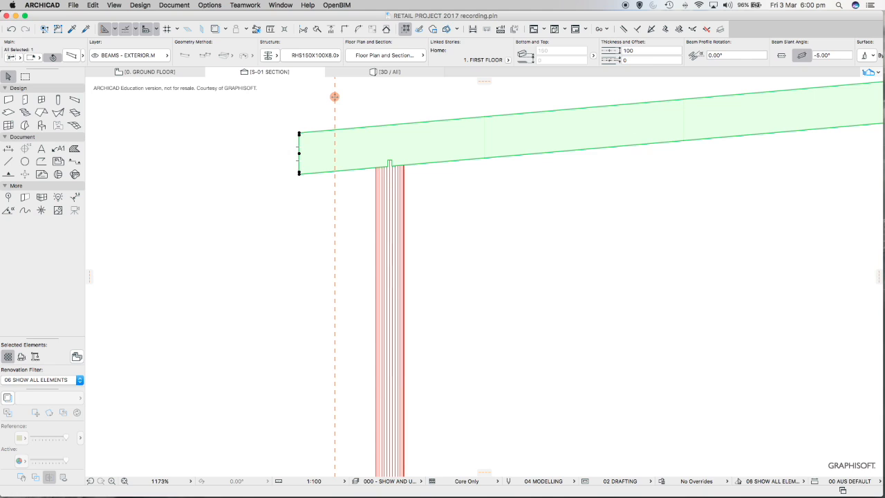
{"action": "left_click", "coordinate": [299, 154]}
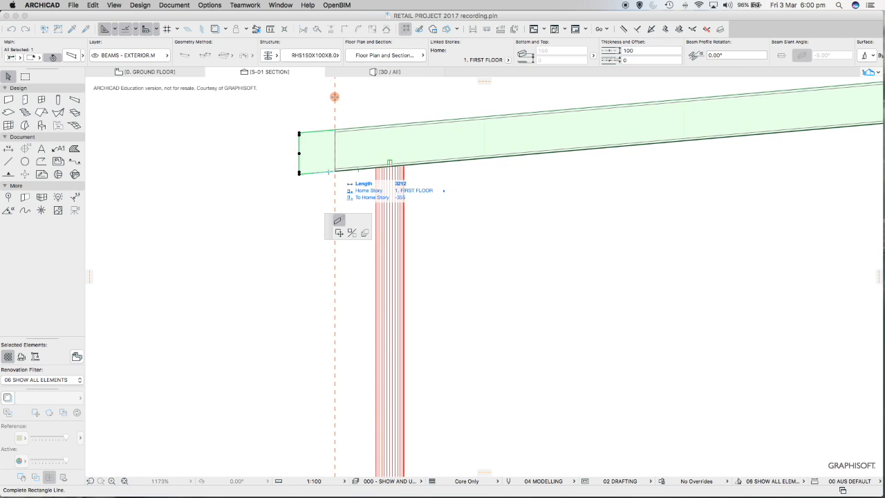
{"action": "left_click", "coordinate": [335, 170]}
{"action": "key", "text": "Escape"}
{"action": "scroll", "coordinate": [433, 169], "scroll_direction": "down", "scroll_amount": 5}
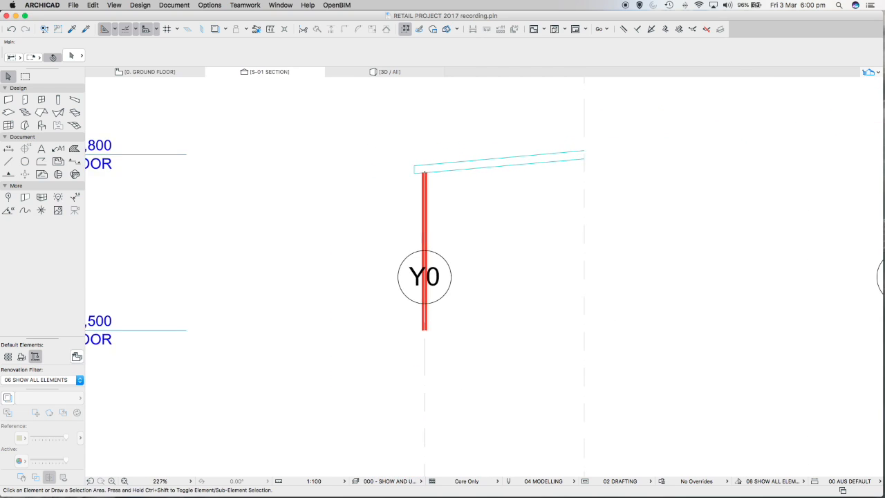
Make the CHS101.6X5.0 column at grid line Y0 slanted and try a slant angle of 95°.
{"action": "scroll", "coordinate": [508, 184], "scroll_direction": "up", "scroll_amount": 3}
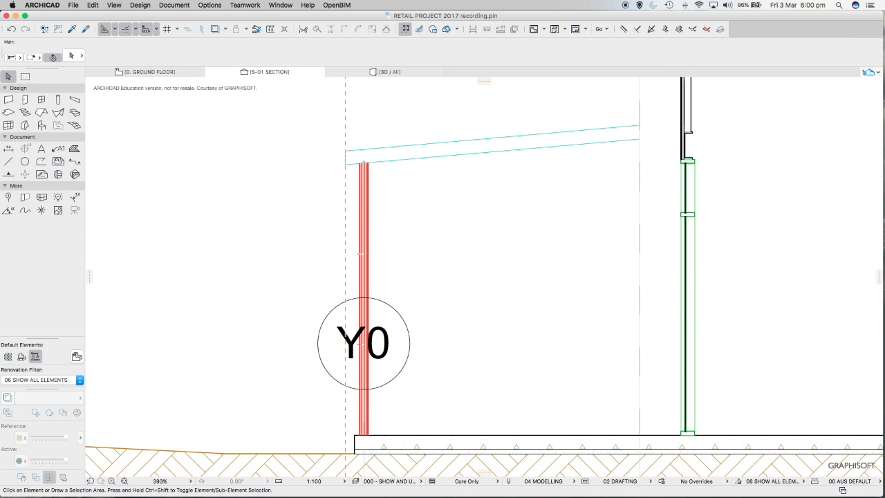
{"action": "left_click", "coordinate": [364, 277]}
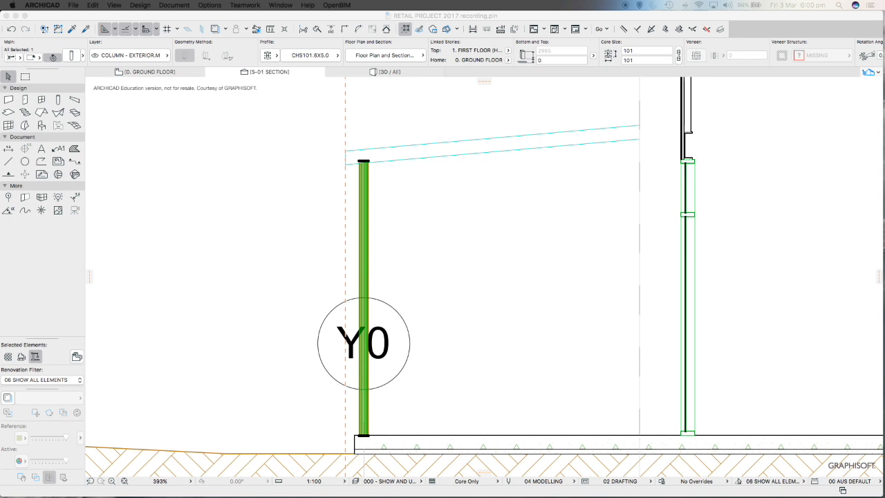
{"action": "key", "text": "super+t"}
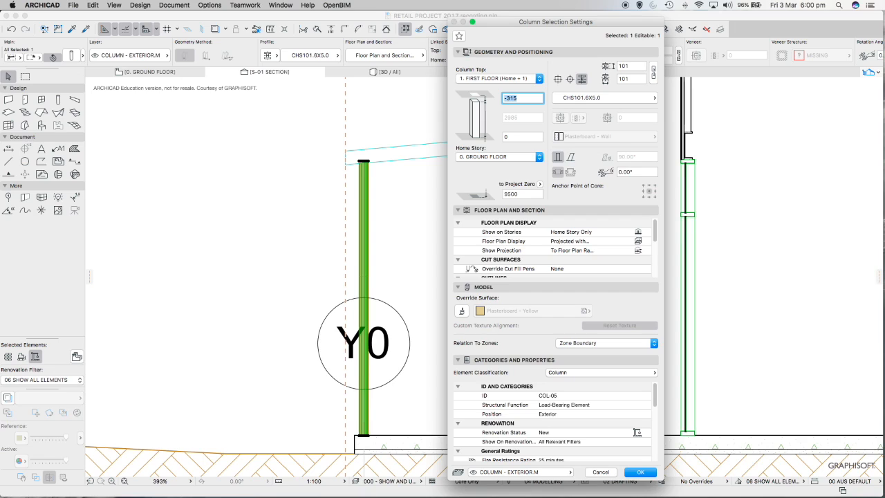
{"action": "left_click", "coordinate": [570, 157]}
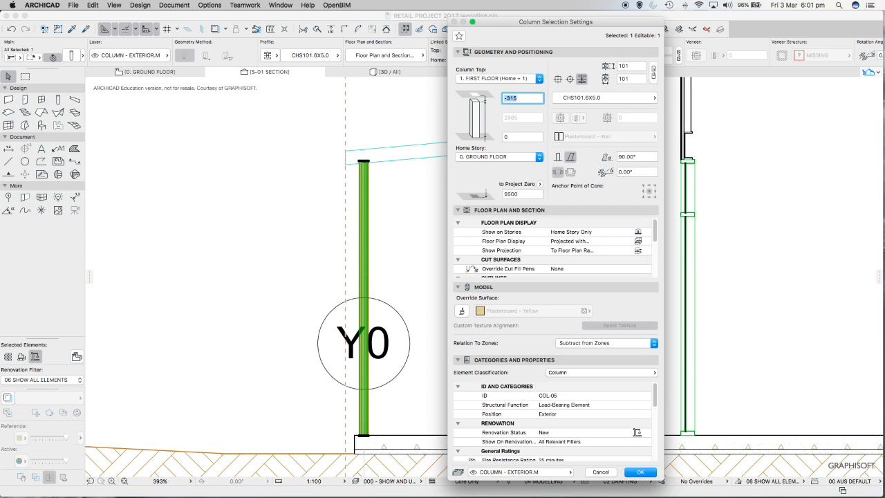
{"action": "left_click_drag", "start_coordinate": [640, 157], "coordinate": [617, 157]}
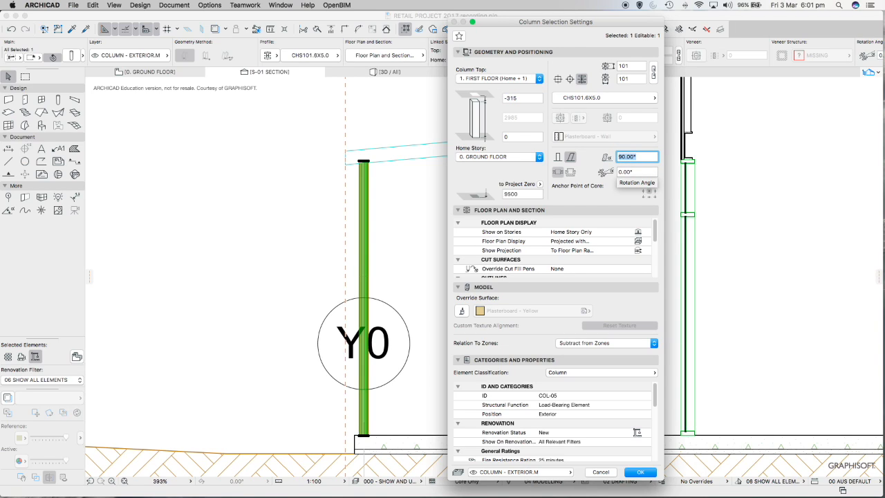
{"action": "type", "text": "95"}
{"action": "left_click", "coordinate": [643, 174]}
{"action": "left_click", "coordinate": [638, 472]}
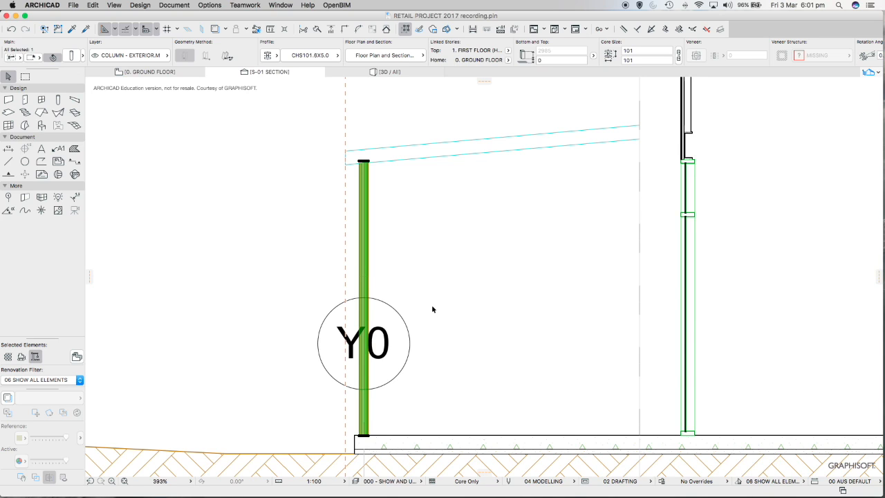
In the 3D view, set the slant angle of the column at grid X1/Y0 to 85° and check its lean in the S-01 section.
{"action": "left_click", "coordinate": [387, 72]}
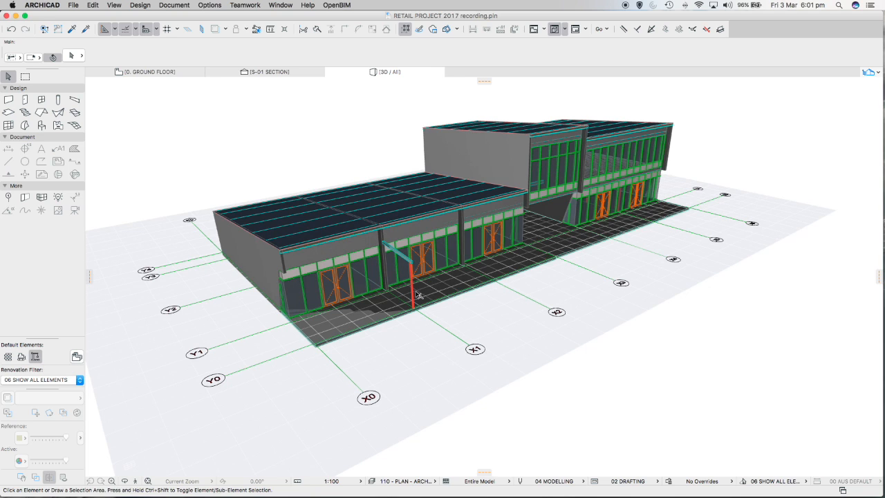
{"action": "middle_click_drag", "start_coordinate": [429, 300], "coordinate": [573, 288], "text": "shift"}
{"action": "scroll", "coordinate": [465, 288], "scroll_direction": "up", "scroll_amount": 5}
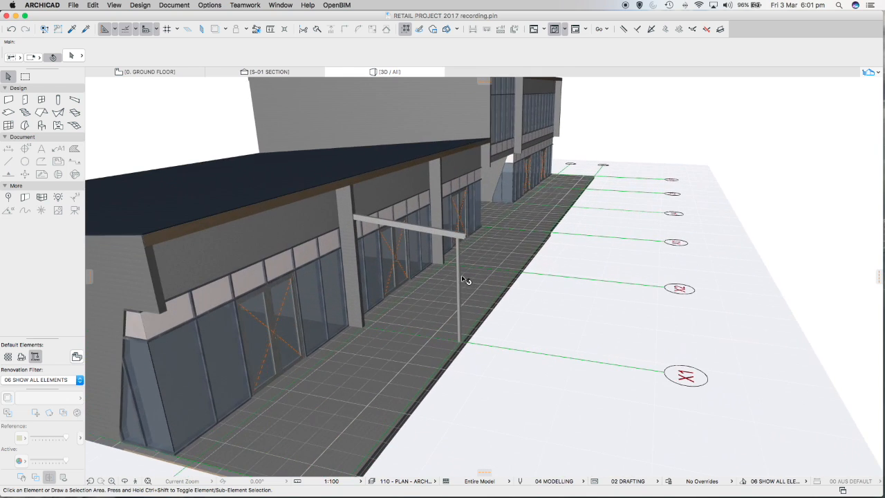
{"action": "scroll", "coordinate": [465, 280], "scroll_direction": "up", "scroll_amount": 3}
{"action": "left_click", "coordinate": [459, 272]}
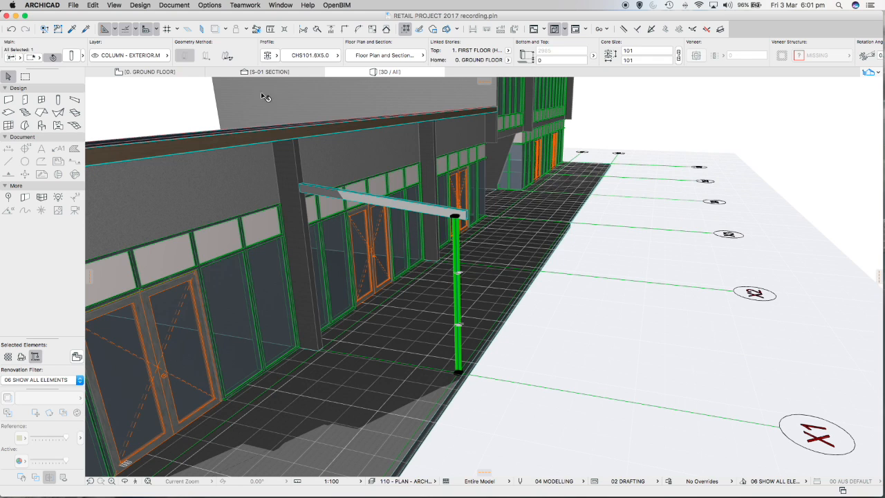
{"action": "left_click", "coordinate": [73, 56]}
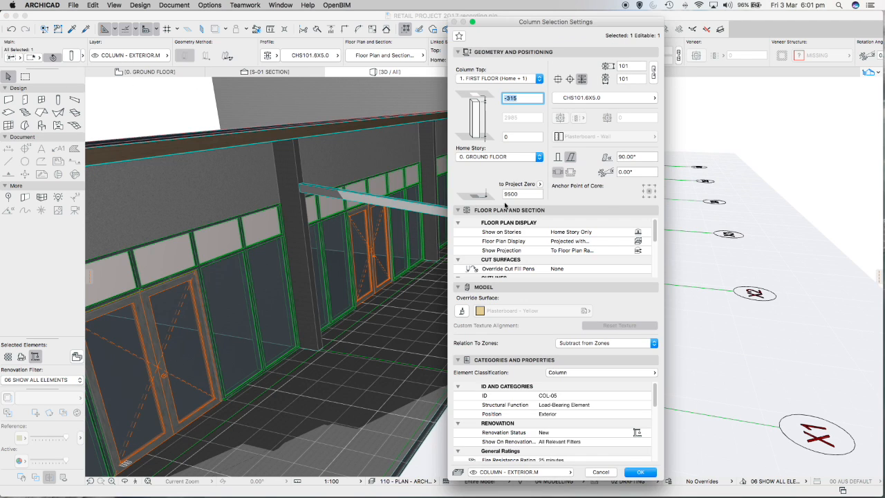
{"action": "left_click_drag", "start_coordinate": [582, 28], "coordinate": [677, 30]}
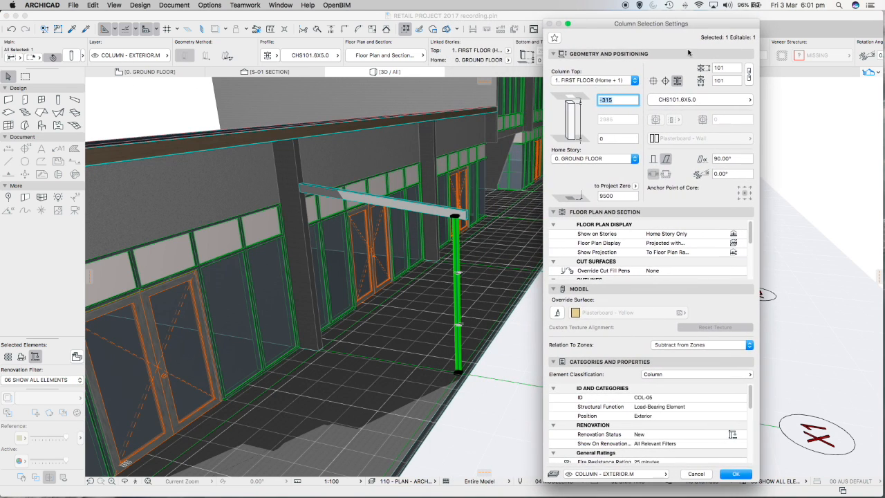
{"action": "left_click", "coordinate": [719, 160]}
{"action": "left_click_drag", "start_coordinate": [718, 160], "coordinate": [753, 158]}
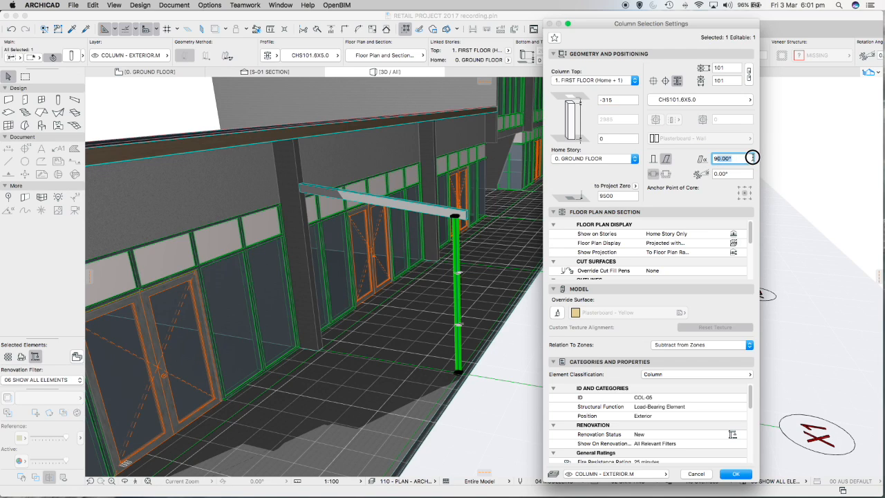
{"action": "left_click", "coordinate": [734, 174]}
{"action": "left_click", "coordinate": [733, 159]}
{"action": "double_click", "coordinate": [733, 158]}
{"action": "type", "text": "85"}
{"action": "left_click", "coordinate": [728, 174]}
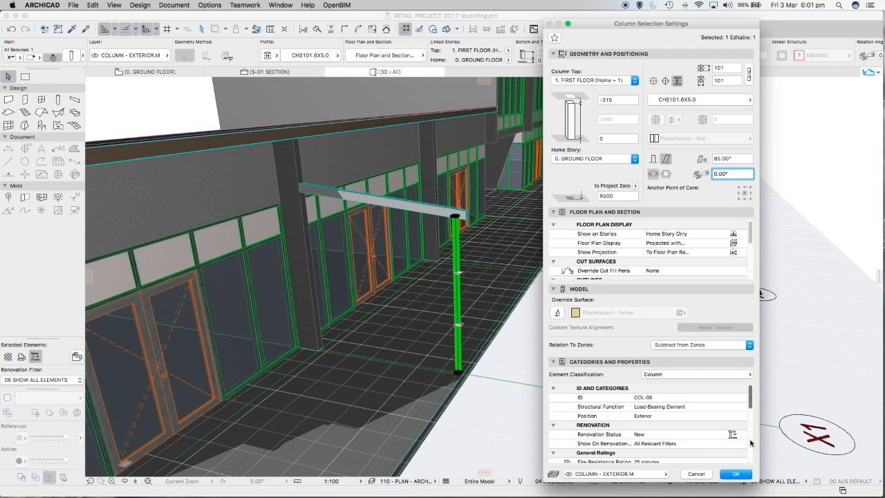
{"action": "left_click", "coordinate": [736, 474]}
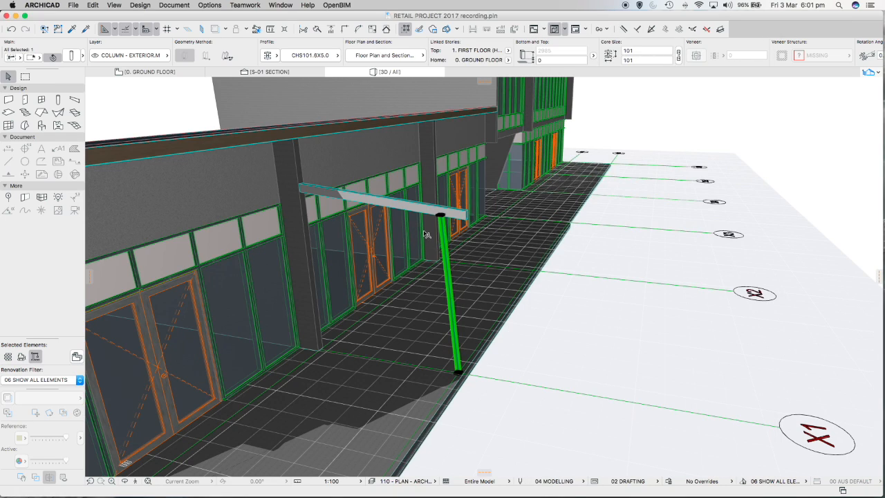
{"action": "left_click", "coordinate": [258, 70]}
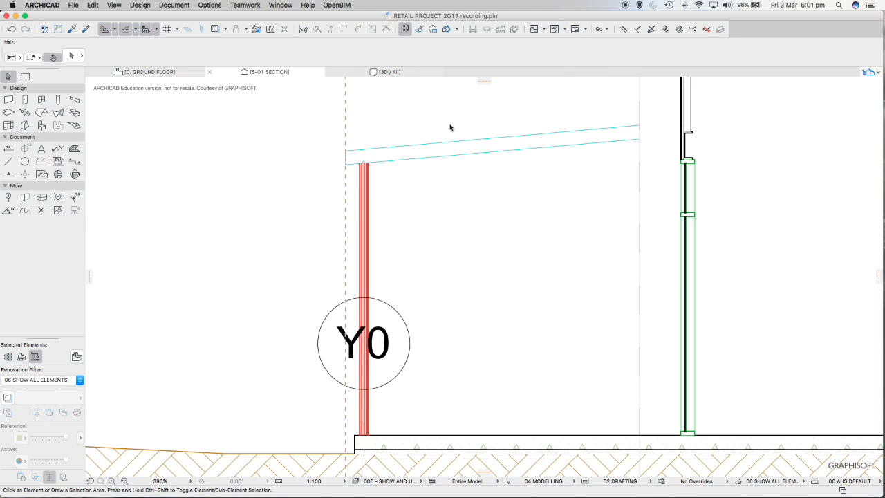
{"action": "left_click", "coordinate": [384, 239]}
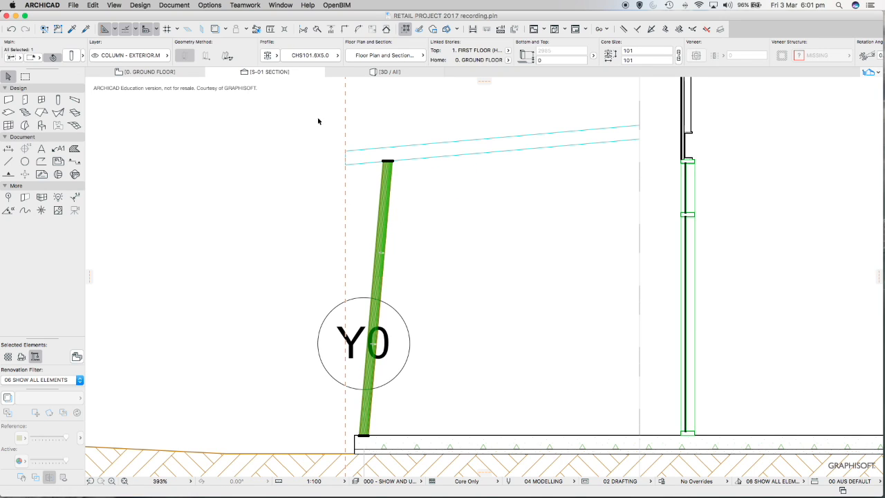
On the ground floor plan, rotate the slanted column 180° about its base centre at X1/Y0, and return to the S-01 section.
{"action": "left_click", "coordinate": [172, 72]}
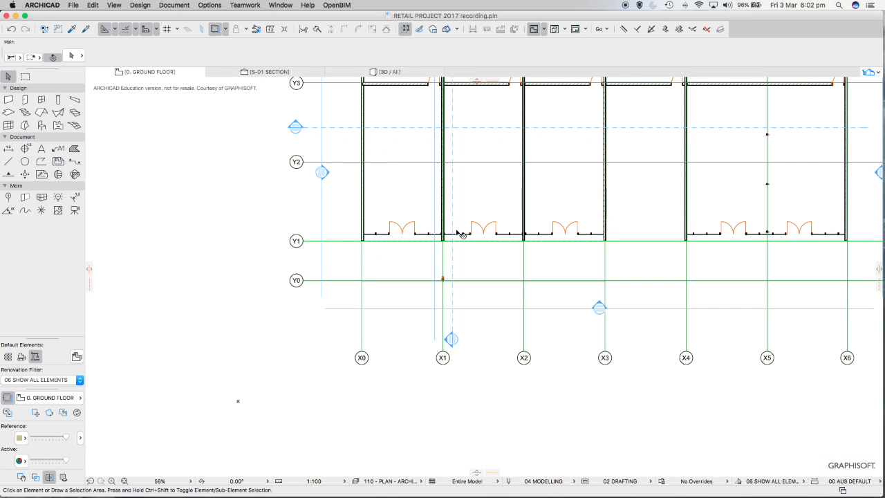
{"action": "scroll", "coordinate": [446, 287], "scroll_direction": "up", "scroll_amount": 15}
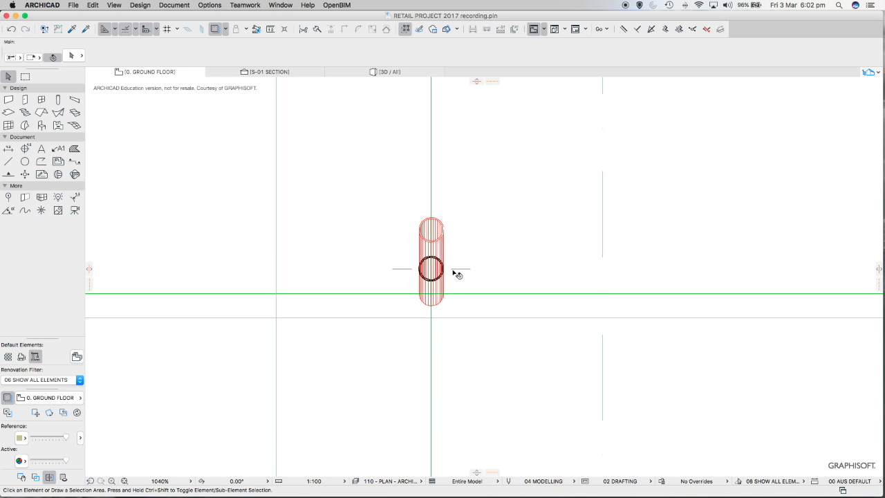
{"action": "left_click", "coordinate": [447, 256]}
{"action": "left_click", "coordinate": [438, 259]}
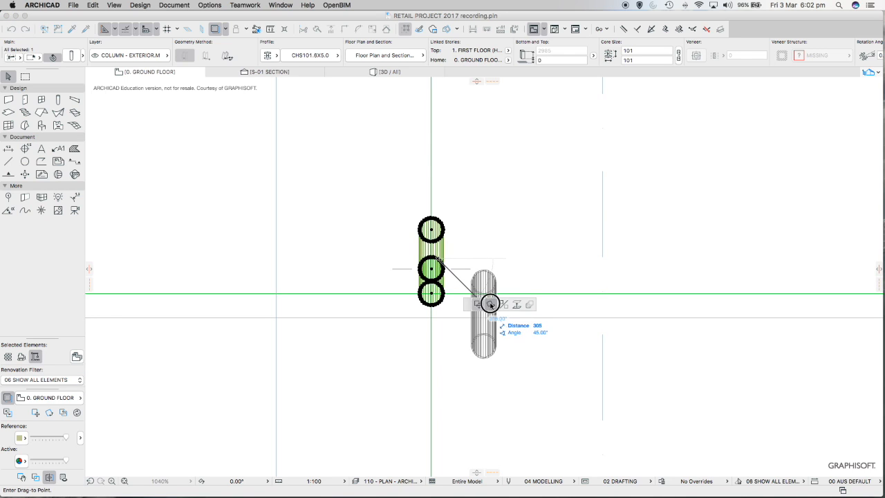
{"action": "left_click", "coordinate": [490, 305]}
{"action": "scroll", "coordinate": [438, 278], "scroll_direction": "up", "scroll_amount": 3}
{"action": "scroll", "coordinate": [438, 278], "scroll_direction": "up", "scroll_amount": 2}
{"action": "scroll", "coordinate": [456, 280], "scroll_direction": "down", "scroll_amount": 5}
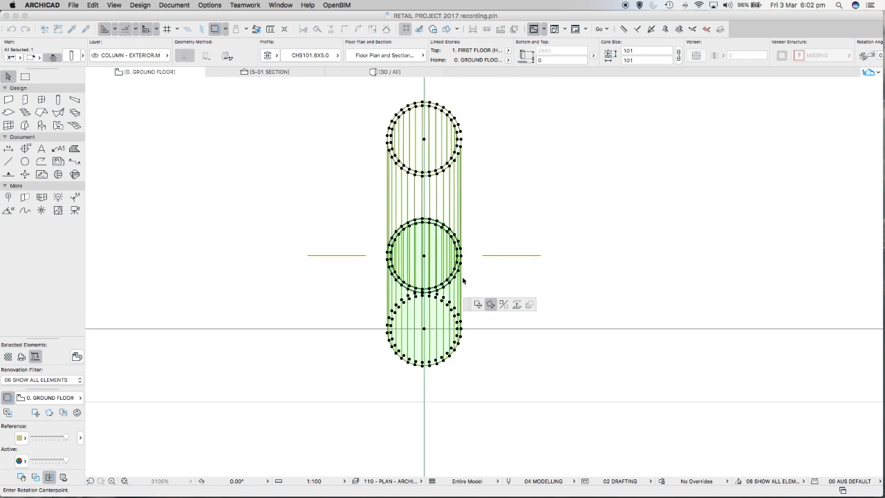
{"action": "left_click", "coordinate": [480, 287]}
{"action": "scroll", "coordinate": [480, 289], "scroll_direction": "down", "scroll_amount": 5}
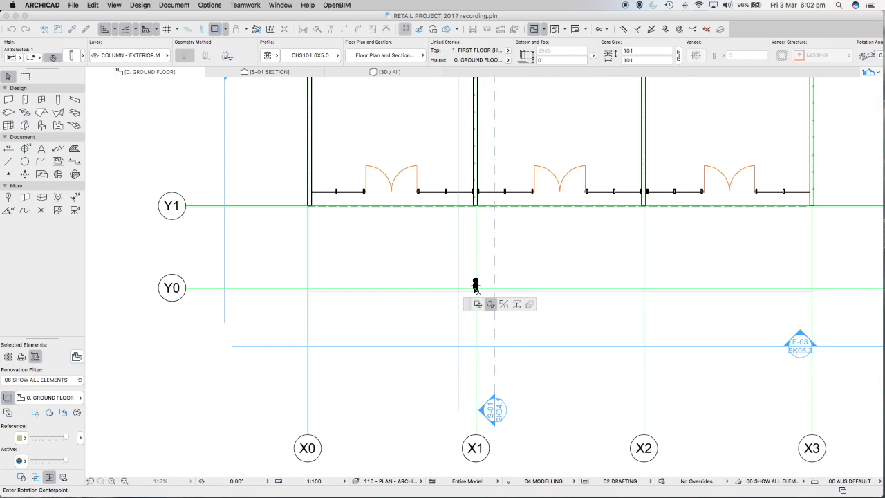
{"action": "scroll", "coordinate": [477, 288], "scroll_direction": "up", "scroll_amount": 3}
{"action": "scroll", "coordinate": [474, 289], "scroll_direction": "up", "scroll_amount": 10}
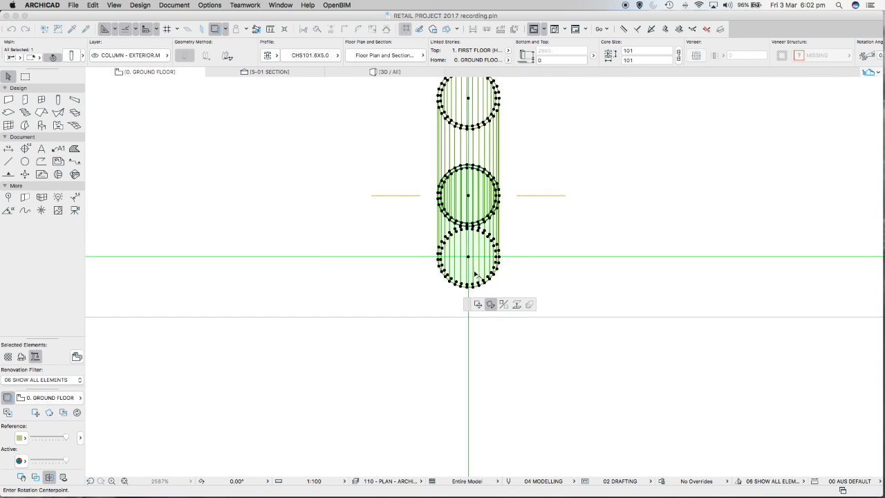
{"action": "left_click", "coordinate": [468, 257]}
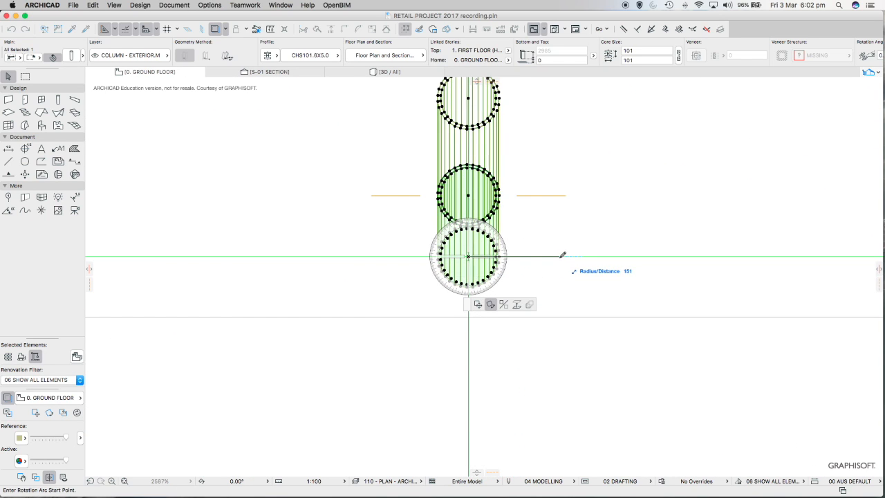
{"action": "left_click", "coordinate": [560, 256]}
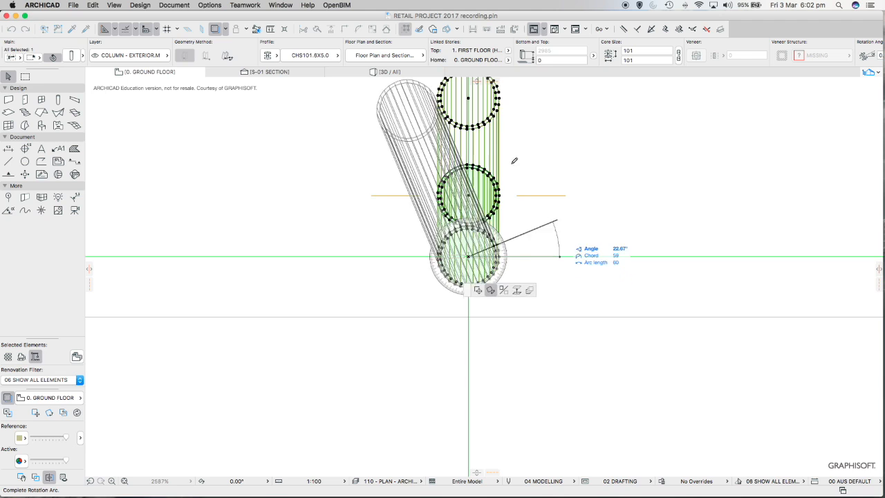
{"action": "left_click", "coordinate": [360, 258]}
{"action": "scroll", "coordinate": [425, 239], "scroll_direction": "down", "scroll_amount": 3}
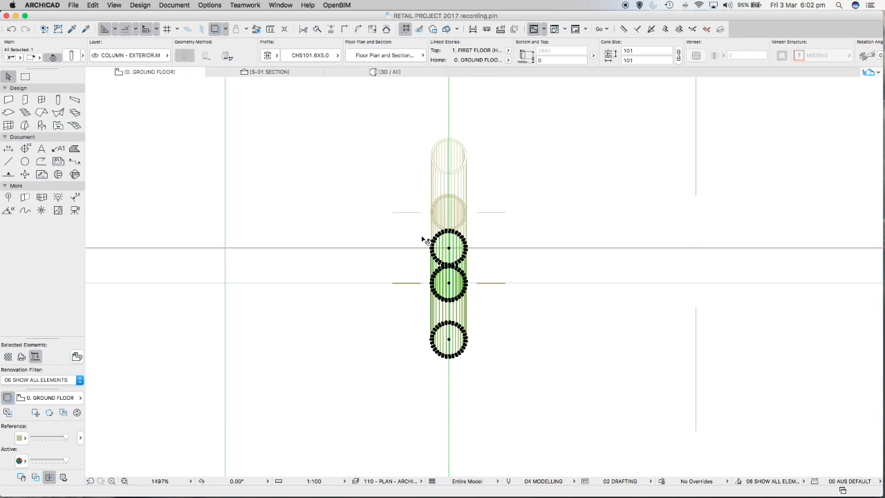
{"action": "left_click", "coordinate": [424, 239]}
{"action": "scroll", "coordinate": [425, 239], "scroll_direction": "down", "scroll_amount": 5}
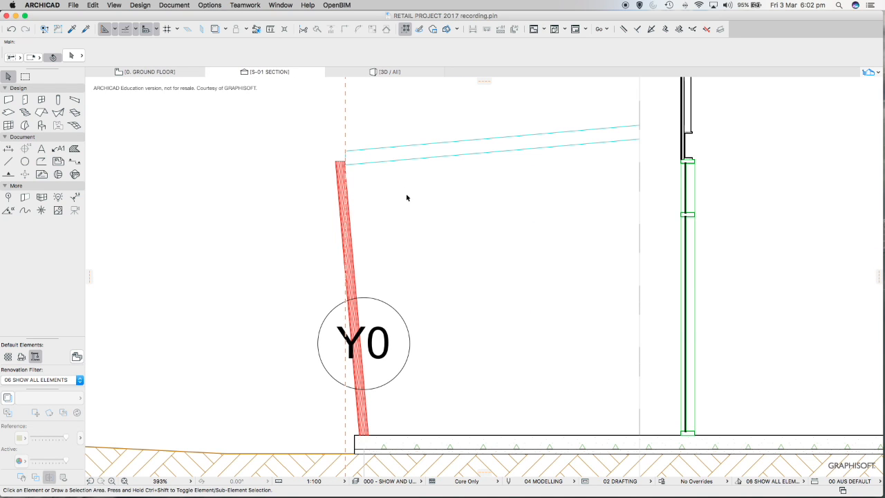
Move the vertical guide line at the beam's lower end outward by 150, and by a further 150.
{"action": "scroll", "coordinate": [392, 198], "scroll_direction": "left", "scroll_amount": 5}
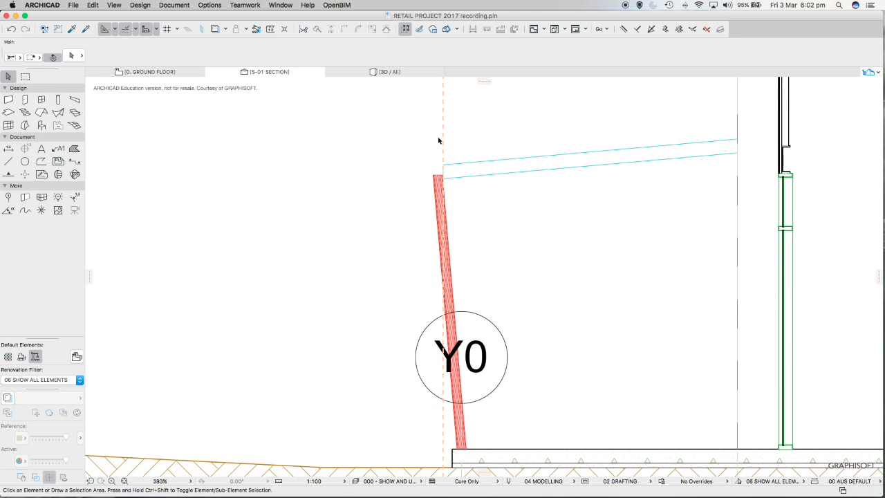
{"action": "left_click_drag", "start_coordinate": [443, 156], "coordinate": [408, 161]}
{"action": "type", "text": "150"}
{"action": "key", "text": "Return"}
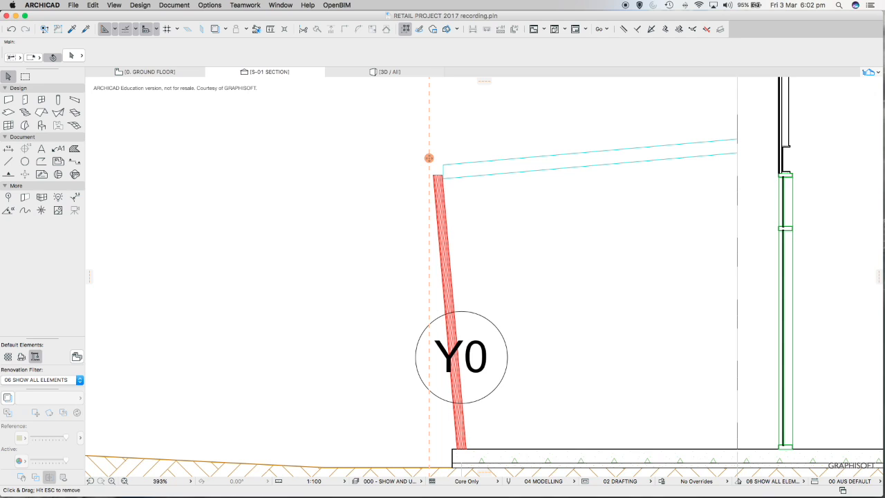
{"action": "left_click_drag", "start_coordinate": [429, 158], "coordinate": [395, 156]}
{"action": "type", "text": "150"}
{"action": "key", "text": "Return"}
In the S-01 section, stretch the sloped RHS150X100X8.0 beam's lower end outward to the vertical guide line beyond the column.
{"action": "left_click", "coordinate": [443, 165]}
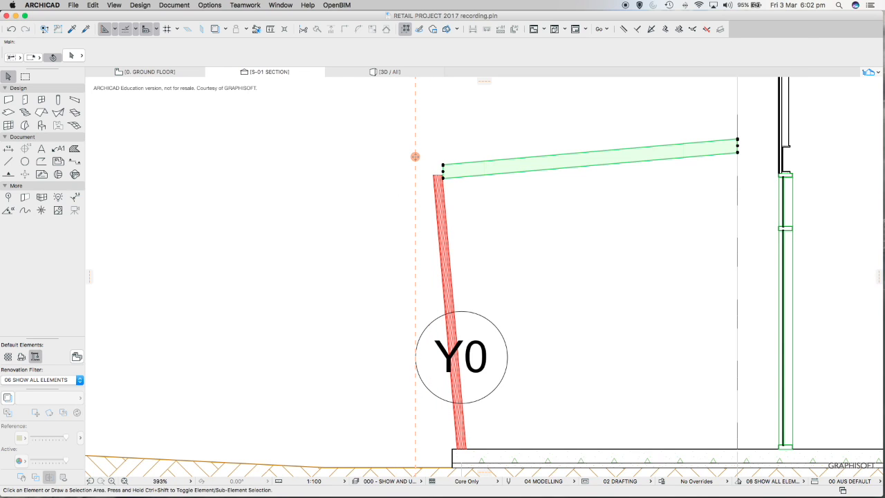
{"action": "scroll", "coordinate": [443, 166], "scroll_direction": "up", "scroll_amount": 5}
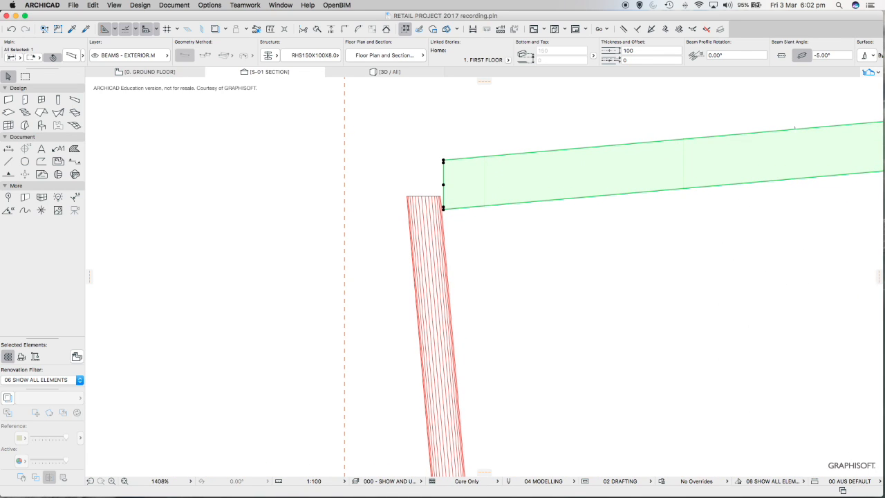
{"action": "left_click", "coordinate": [443, 185]}
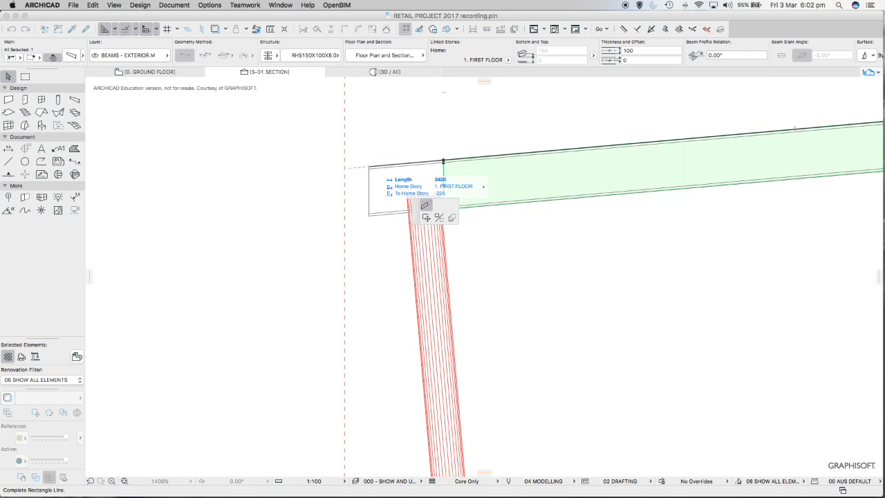
{"action": "left_click", "coordinate": [344, 190]}
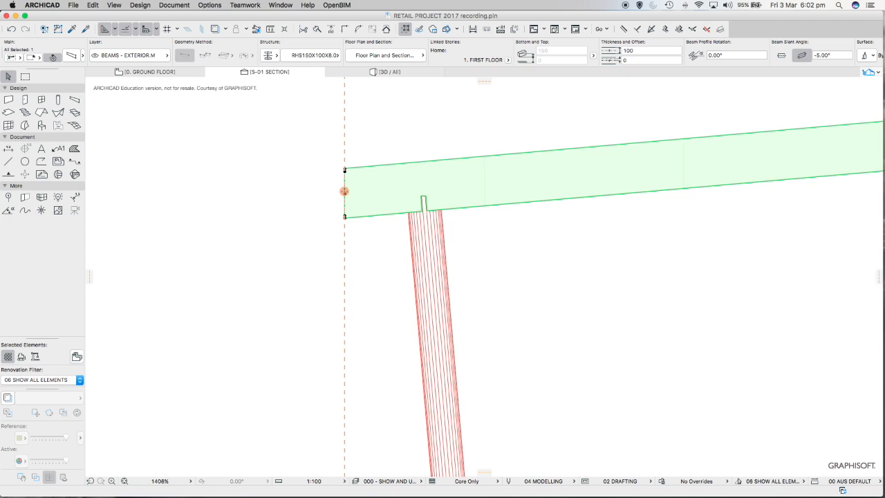
{"action": "scroll", "coordinate": [409, 155], "scroll_direction": "down", "scroll_amount": 5}
{"action": "key", "text": "Escape"}
{"action": "scroll", "coordinate": [525, 180], "scroll_direction": "down", "scroll_amount": 4}
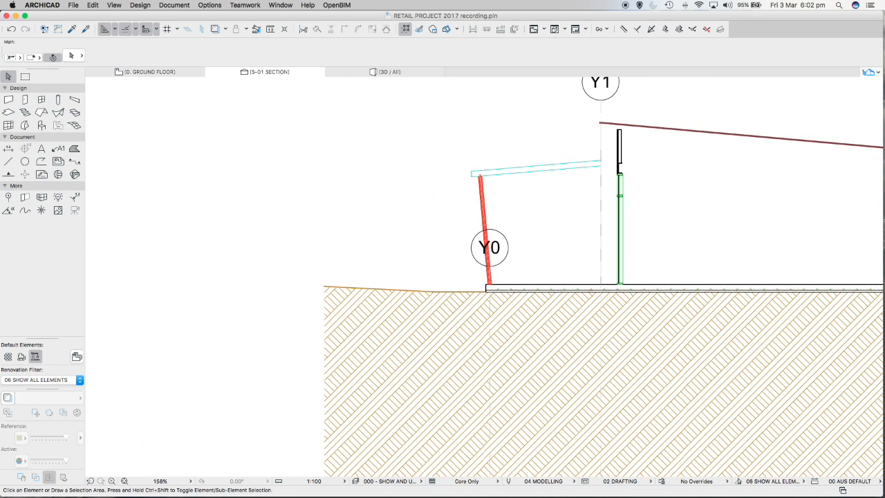
Stretch the Y0 grid marker up level with the Y1 marker in the section, and remove the vertical guide line.
{"action": "scroll", "coordinate": [484, 276], "scroll_direction": "right", "scroll_amount": 3}
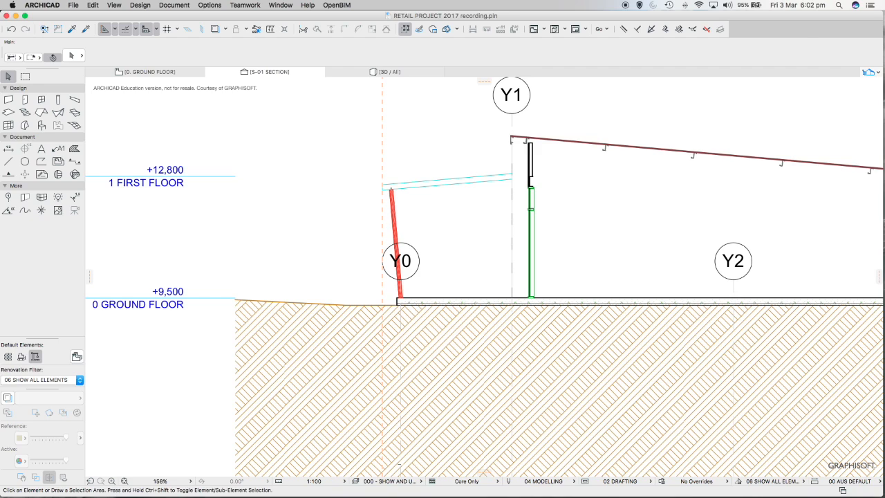
{"action": "left_click", "coordinate": [401, 273]}
{"action": "left_click", "coordinate": [400, 279]}
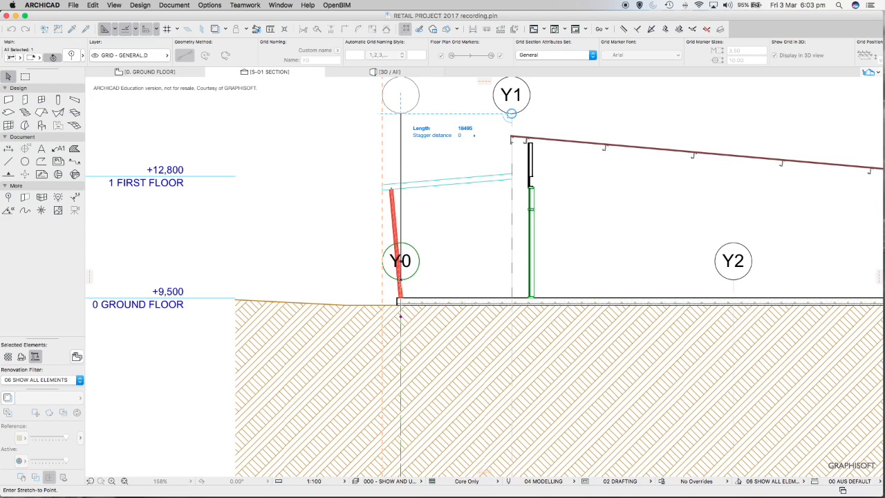
{"action": "left_click", "coordinate": [511, 113]}
{"action": "key", "text": "Escape"}
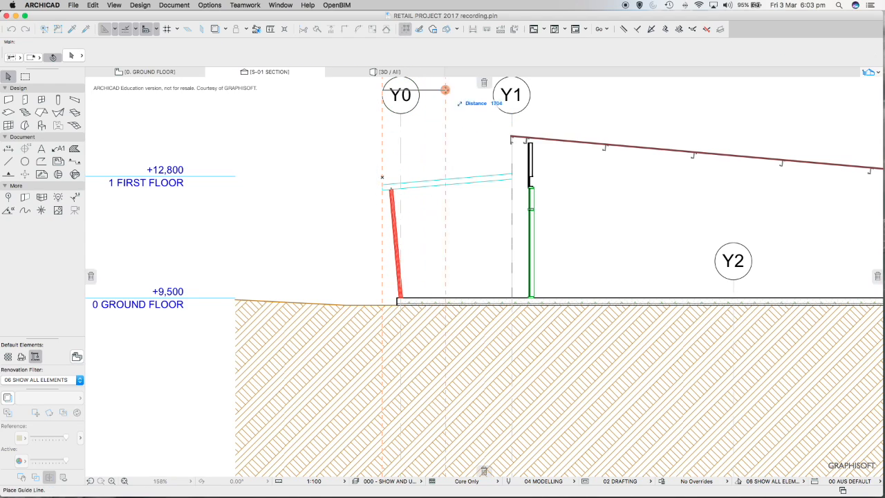
{"action": "scroll", "coordinate": [468, 133], "scroll_direction": "down", "scroll_amount": 4}
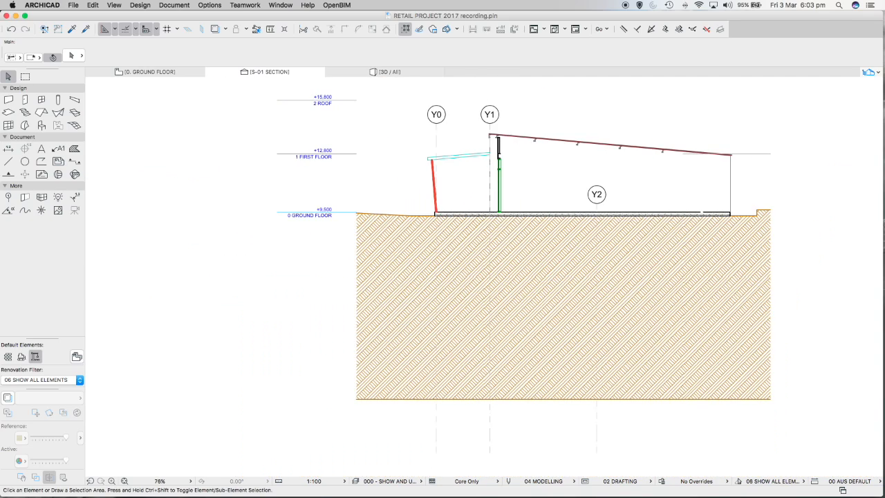
{"action": "middle_click_drag", "start_coordinate": [272, 381], "coordinate": [221, 389]}
{"action": "scroll", "coordinate": [427, 147], "scroll_direction": "up", "scroll_amount": 3}
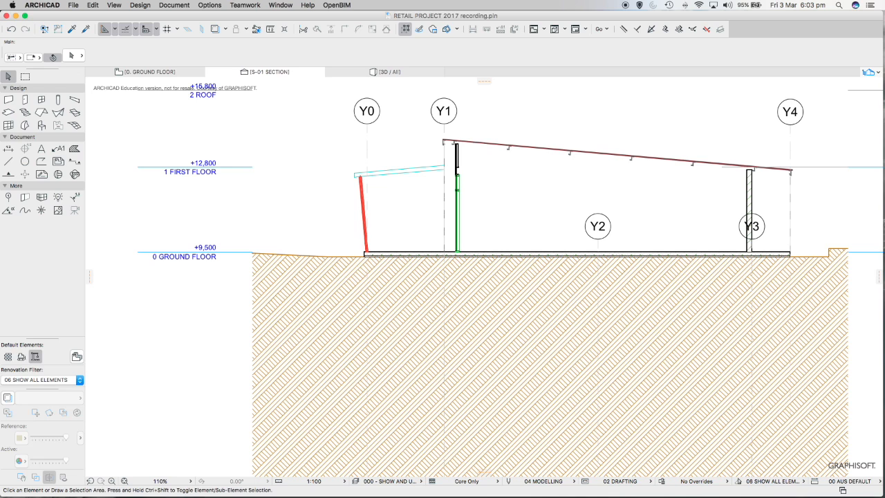
Examine the overhanging beam and the slanted column at X1/Y0 in the 3D view, from close up and from further away.
{"action": "left_click", "coordinate": [390, 71]}
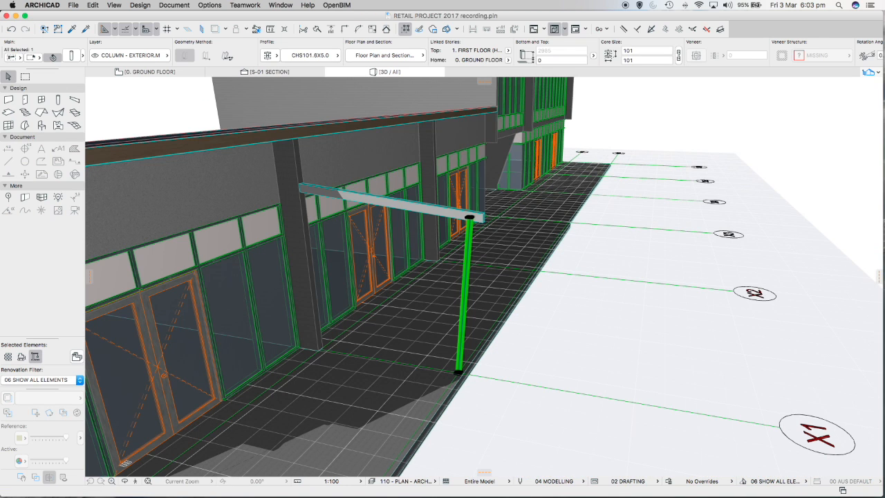
{"action": "middle_click_drag", "start_coordinate": [462, 290], "coordinate": [346, 311], "text": "shift"}
{"action": "scroll", "coordinate": [474, 228], "scroll_direction": "up", "scroll_amount": 10}
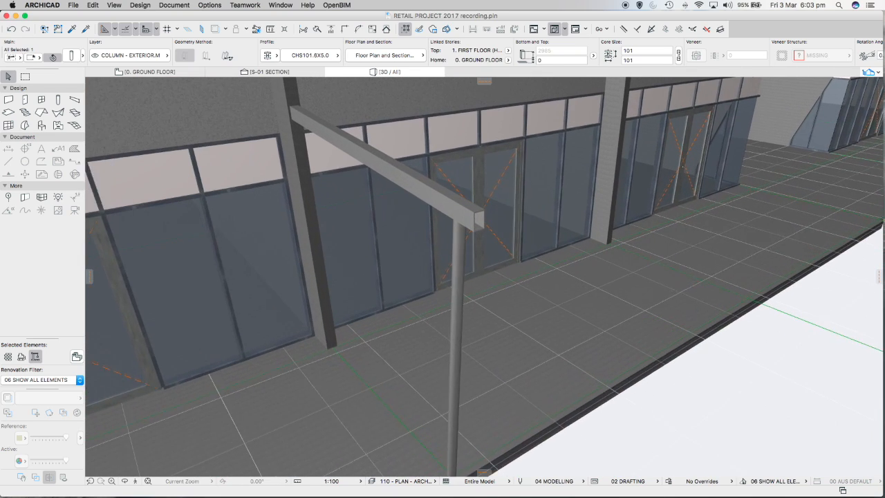
{"action": "scroll", "coordinate": [474, 229], "scroll_direction": "down", "scroll_amount": 10}
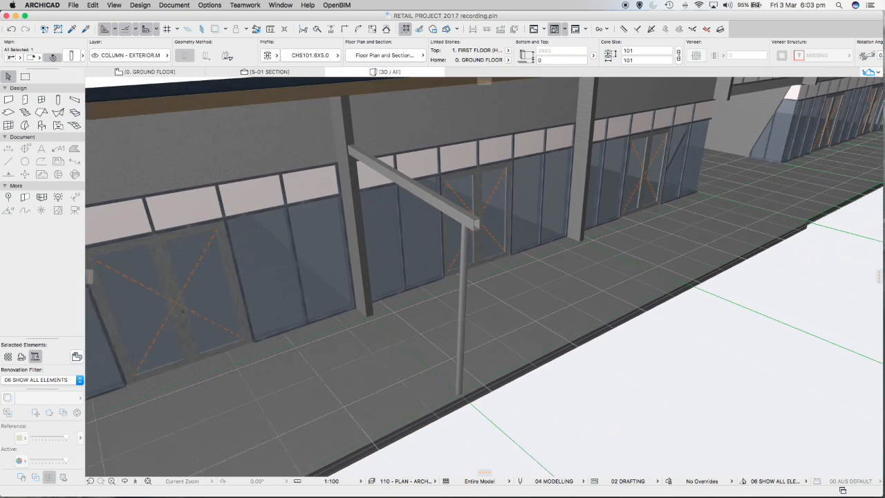
{"action": "middle_click_drag", "start_coordinate": [474, 228], "coordinate": [550, 223], "text": "shift"}
{"action": "scroll", "coordinate": [552, 224], "scroll_direction": "down", "scroll_amount": 5}
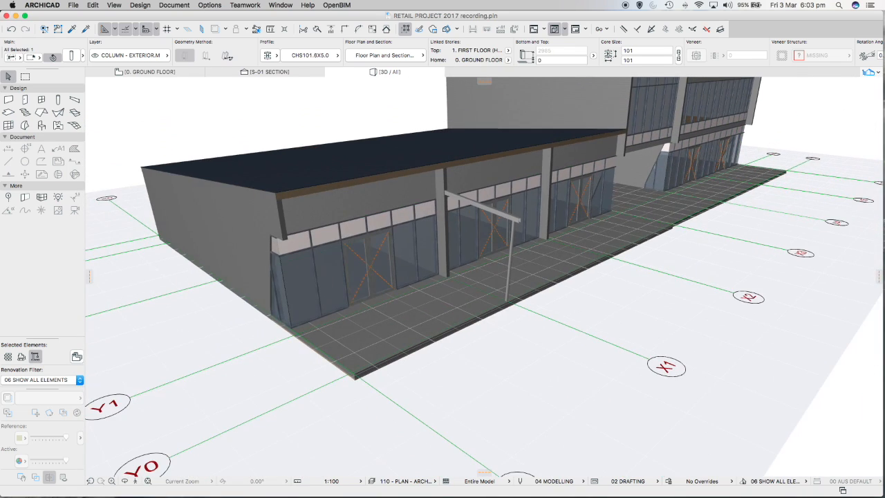
On the ground floor plan, place multiple copies of the slanted X1/Y0 column along Y0 at grid lines X2, X3, X4 and X5.
{"action": "left_click", "coordinate": [149, 72]}
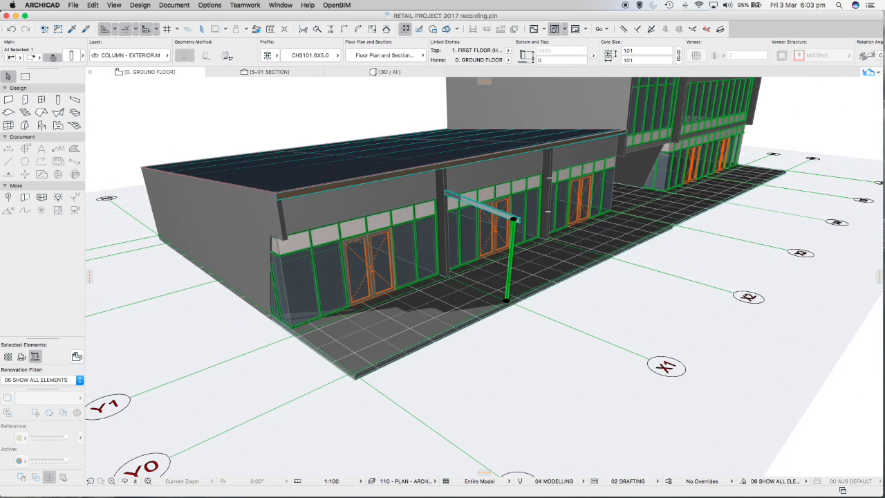
{"action": "scroll", "coordinate": [490, 268], "scroll_direction": "down", "scroll_amount": 6}
{"action": "scroll", "coordinate": [480, 269], "scroll_direction": "up", "scroll_amount": 6}
{"action": "left_click", "coordinate": [473, 255]}
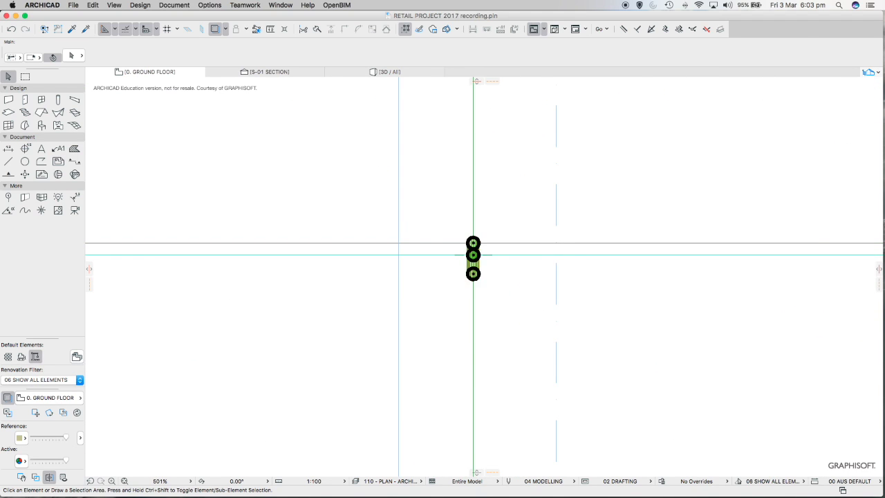
{"action": "scroll", "coordinate": [412, 192], "scroll_direction": "down", "scroll_amount": 6}
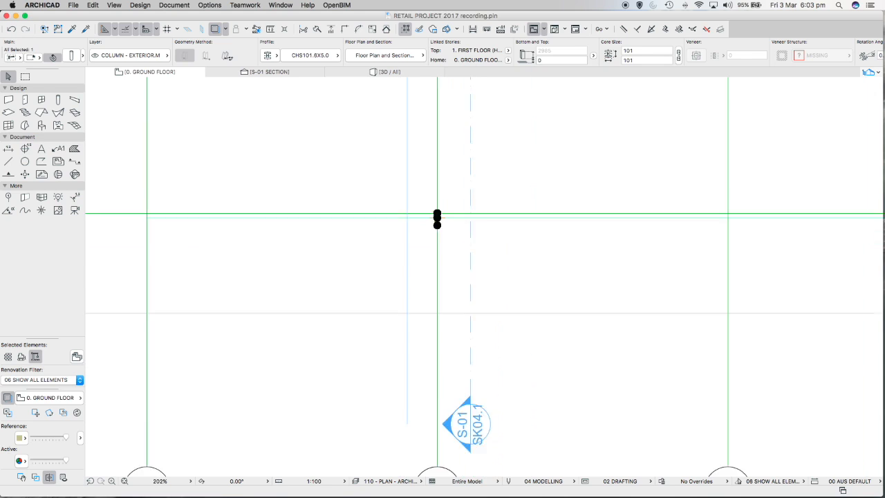
{"action": "scroll", "coordinate": [427, 209], "scroll_direction": "up", "scroll_amount": 4}
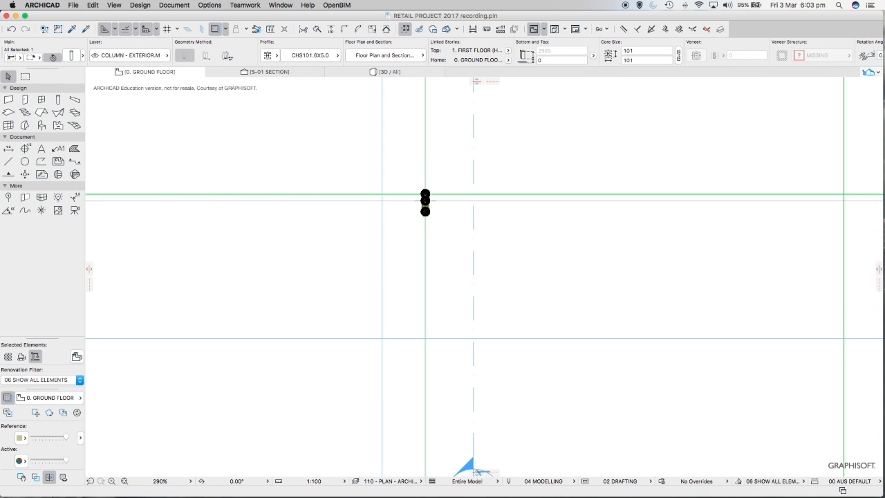
{"action": "left_click", "coordinate": [92, 5]}
{"action": "mouse_move", "coordinate": [114, 174]}
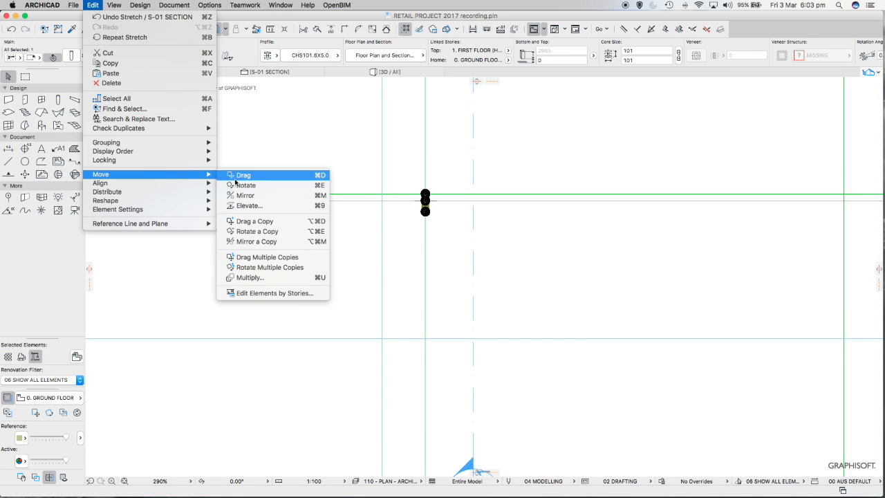
{"action": "left_click", "coordinate": [258, 259]}
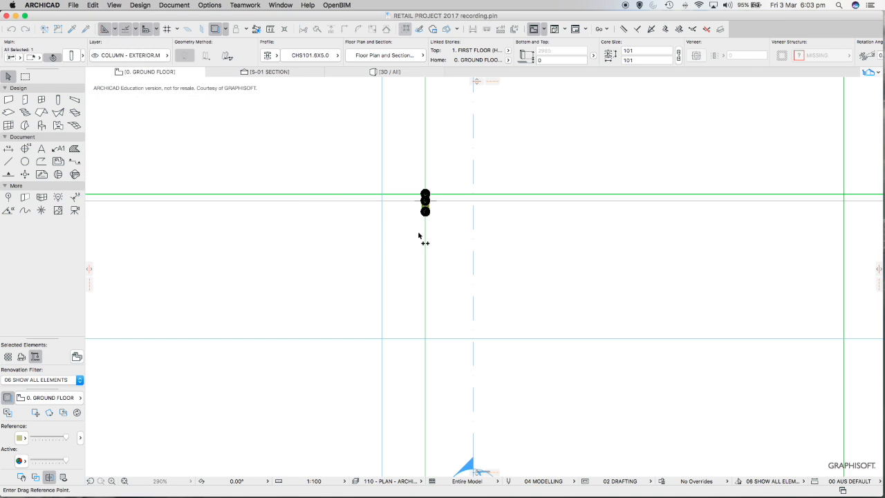
{"action": "scroll", "coordinate": [425, 245], "scroll_direction": "down", "scroll_amount": 5}
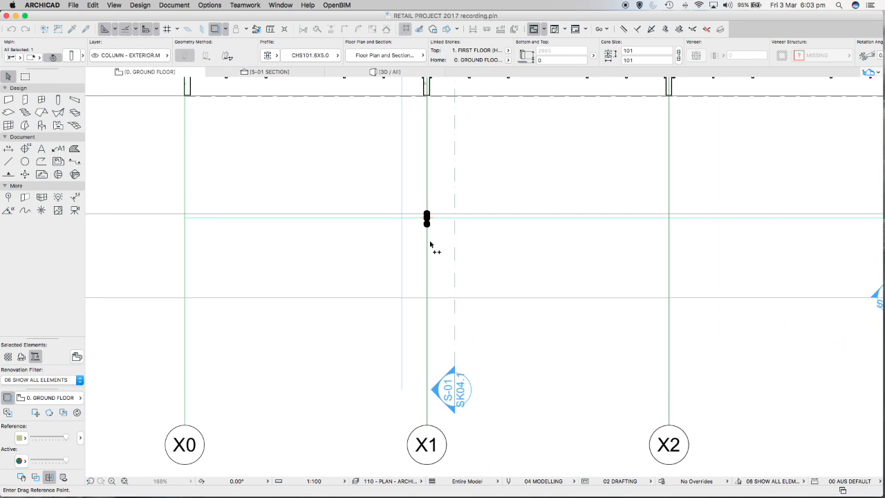
{"action": "left_click", "coordinate": [429, 279]}
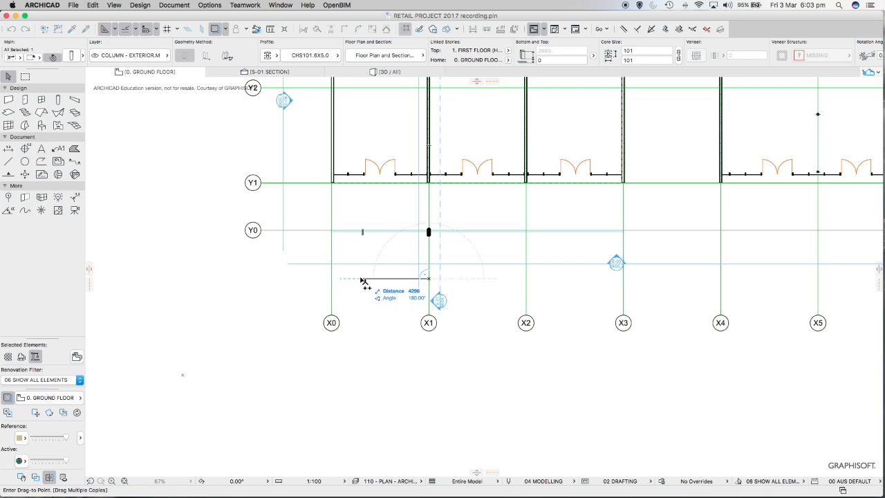
{"action": "left_click", "coordinate": [527, 279]}
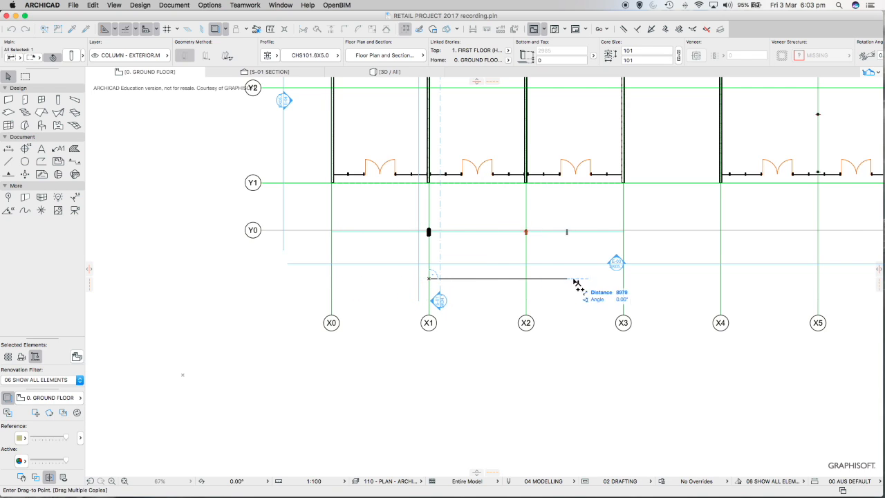
{"action": "left_click", "coordinate": [622, 279]}
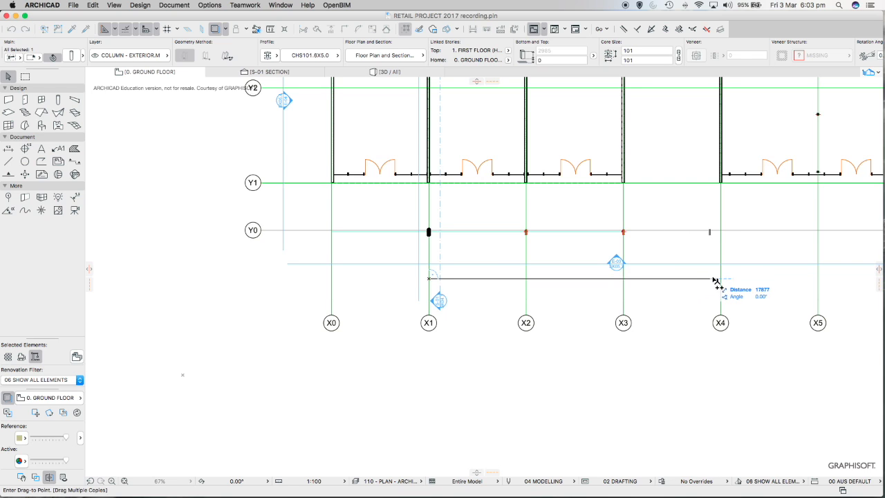
{"action": "left_click", "coordinate": [721, 280]}
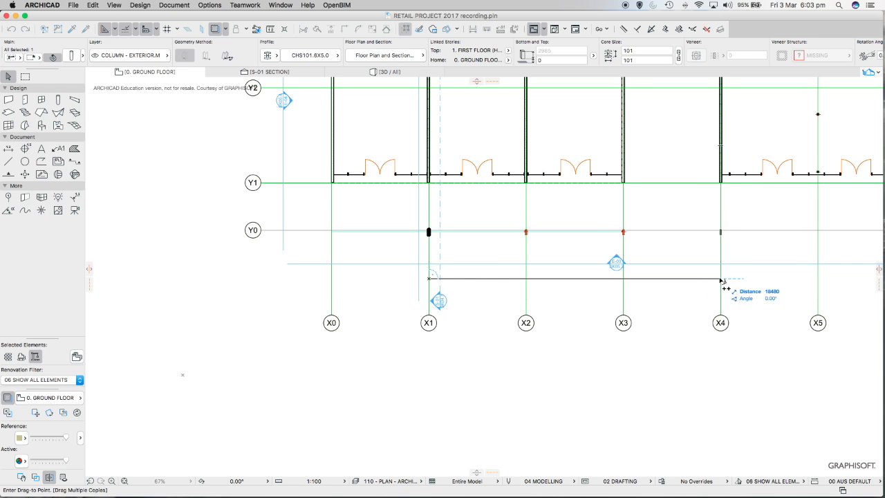
{"action": "middle_click_drag", "start_coordinate": [752, 279], "coordinate": [470, 288]}
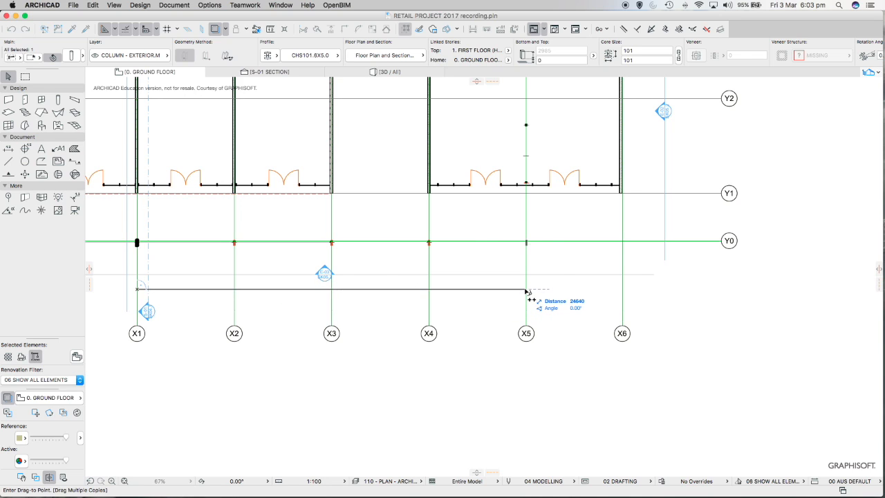
Check the copy position at X6 against the wall end, set the snap point division to Half, and end the column copying at X5.
{"action": "scroll", "coordinate": [612, 284], "scroll_direction": "up", "scroll_amount": 5}
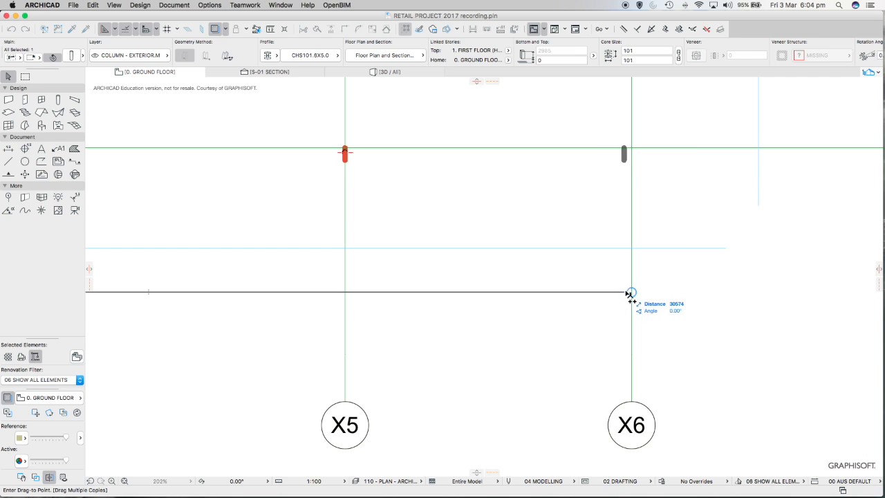
{"action": "scroll", "coordinate": [631, 293], "scroll_direction": "down", "scroll_amount": 6}
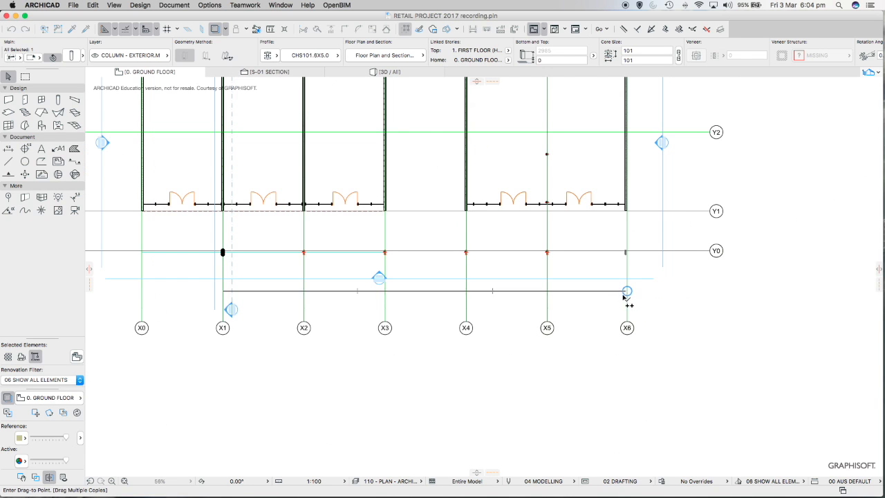
{"action": "scroll", "coordinate": [629, 240], "scroll_direction": "up", "scroll_amount": 9}
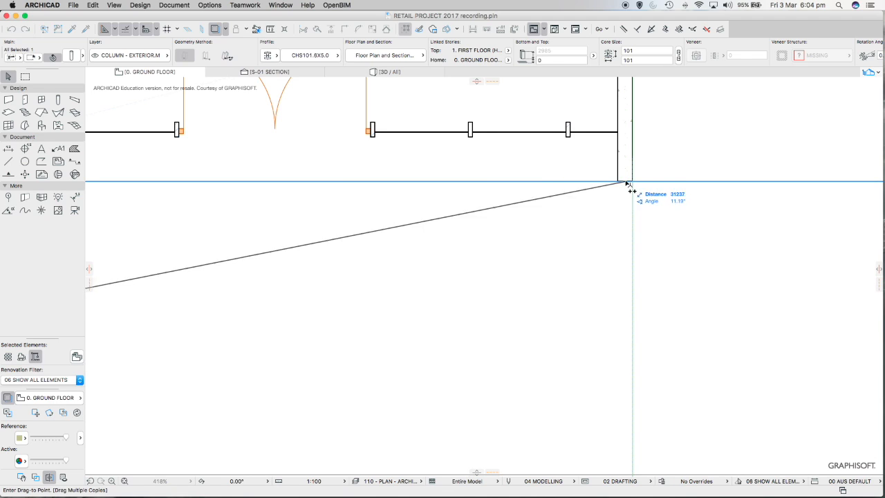
{"action": "left_click", "coordinate": [137, 31]}
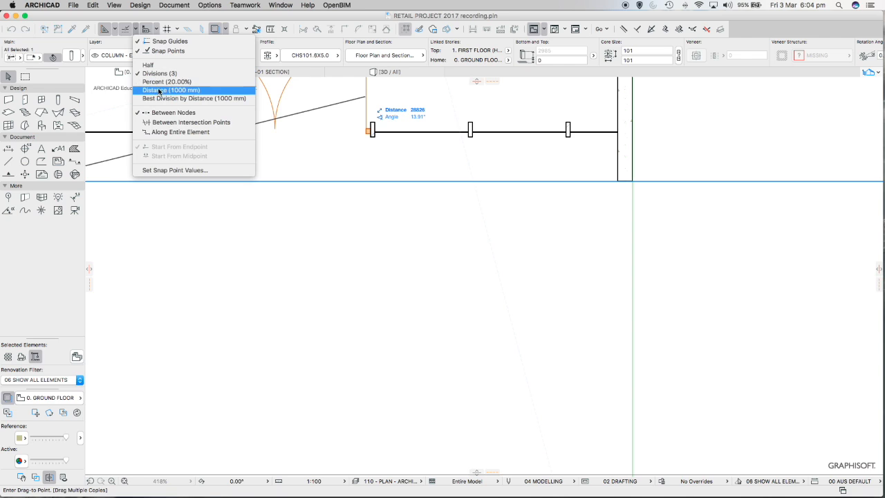
{"action": "left_click", "coordinate": [150, 65]}
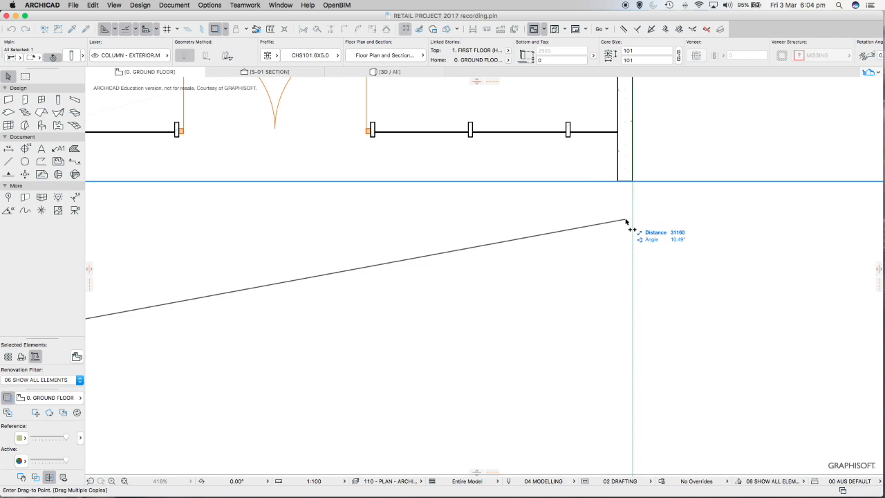
{"action": "scroll", "coordinate": [626, 225], "scroll_direction": "down", "scroll_amount": 10}
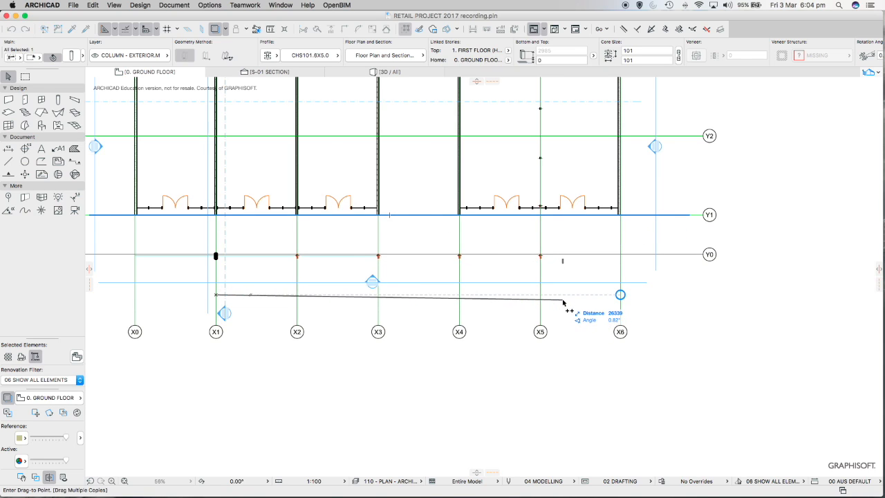
{"action": "left_click", "coordinate": [555, 274]}
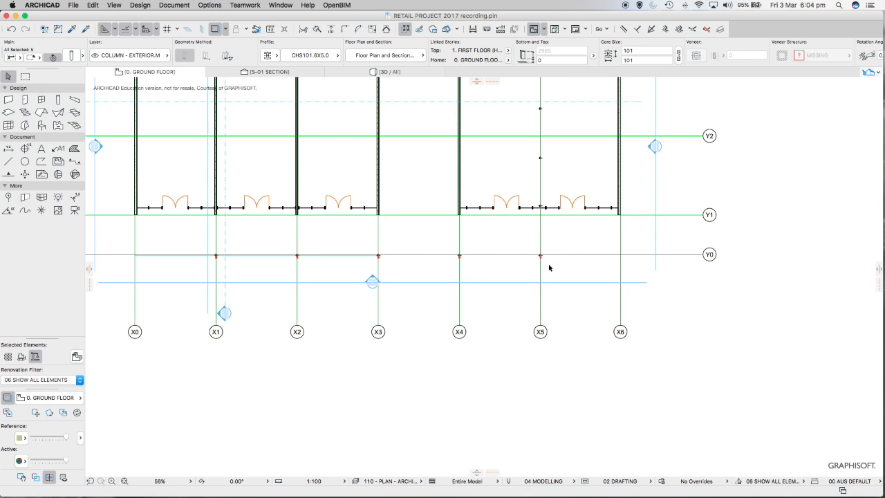
{"action": "key", "text": "Escape"}
Place a vertical guide line just outside grid line X6 on the ground floor plan.
{"action": "scroll", "coordinate": [550, 267], "scroll_direction": "up", "scroll_amount": 6}
{"action": "scroll", "coordinate": [415, 281], "scroll_direction": "right", "scroll_amount": 5}
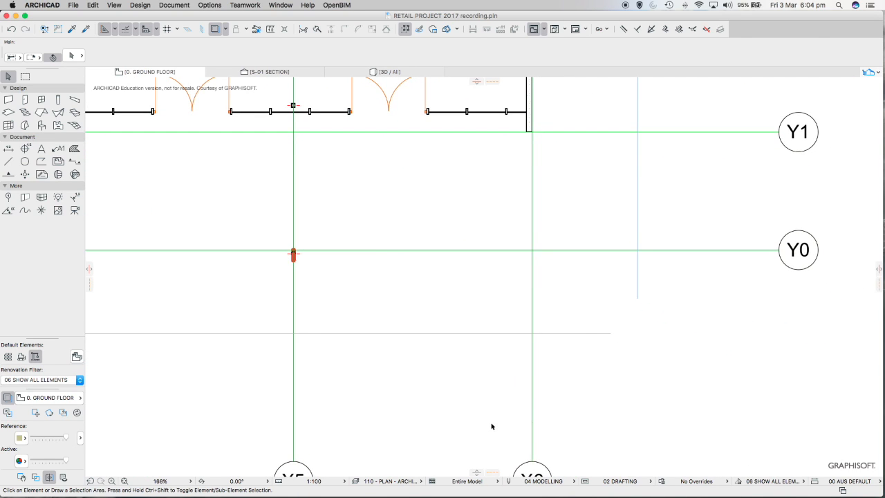
{"action": "scroll", "coordinate": [529, 387], "scroll_direction": "up", "scroll_amount": 2}
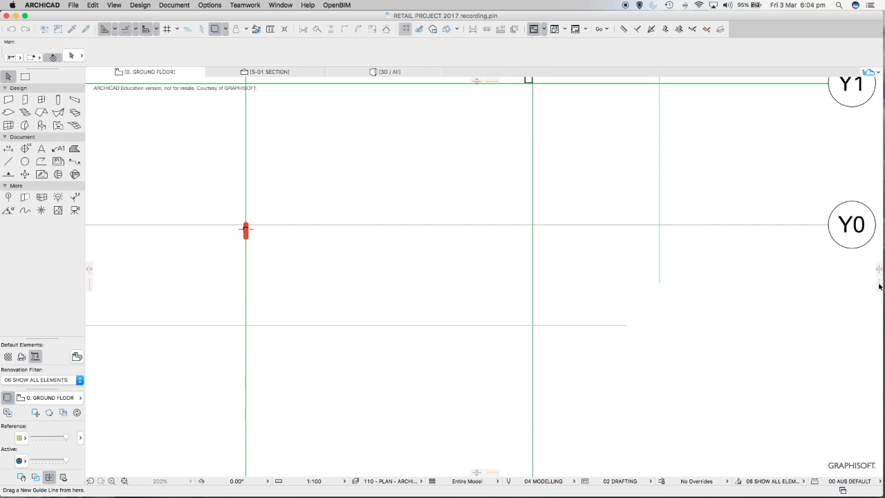
{"action": "left_click_drag", "start_coordinate": [879, 285], "coordinate": [600, 188]}
{"action": "left_click_drag", "start_coordinate": [524, 82], "coordinate": [529, 84]}
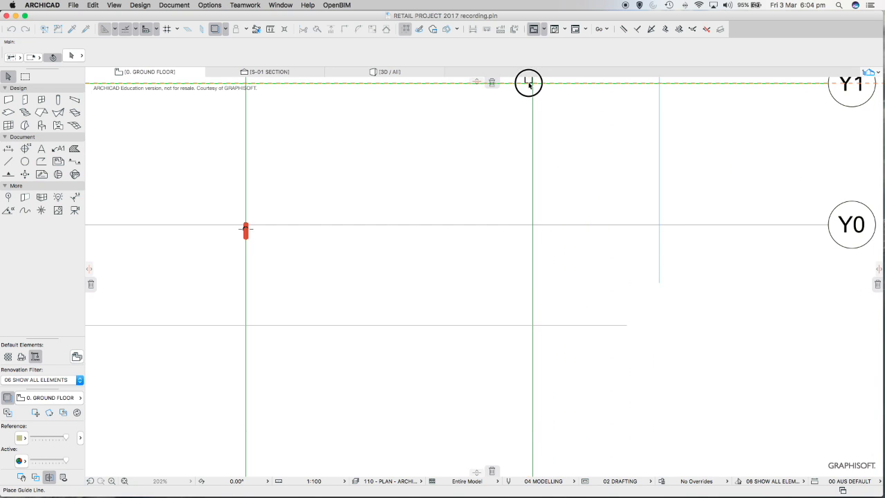
{"action": "scroll", "coordinate": [527, 84], "scroll_direction": "down", "scroll_amount": 4}
{"action": "left_click_drag", "start_coordinate": [528, 83], "coordinate": [519, 117]}
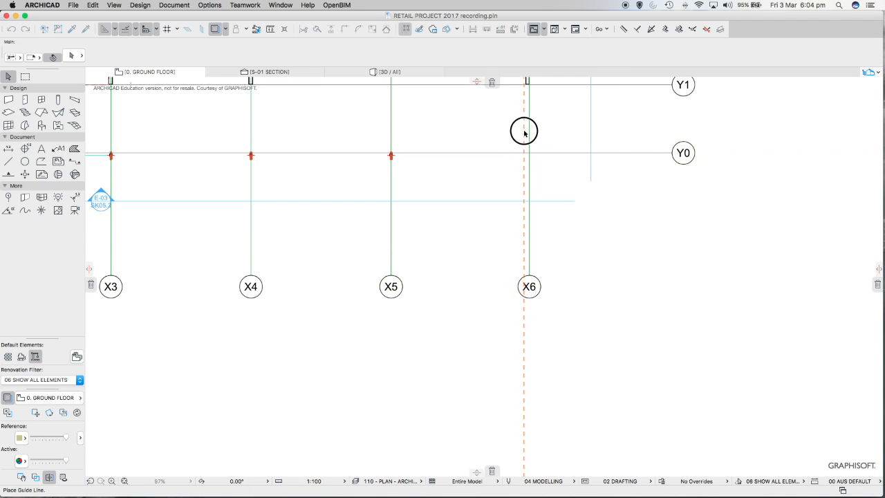
{"action": "left_click", "coordinate": [562, 114]}
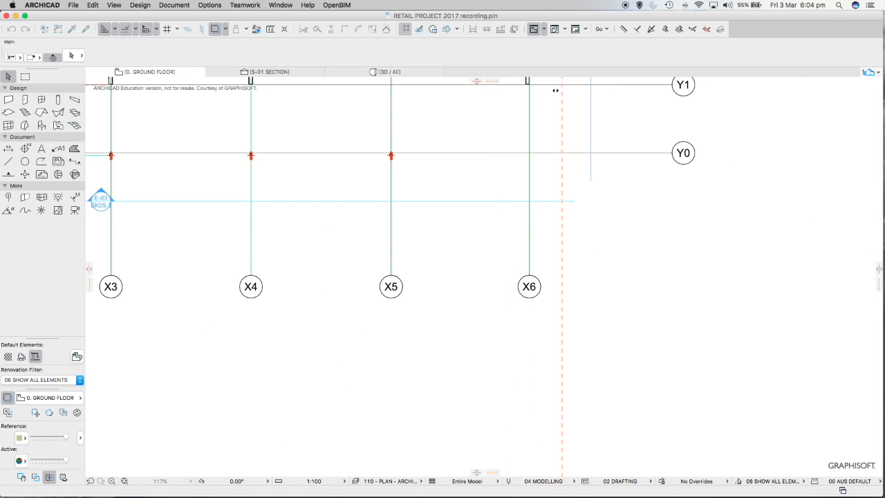
Try to move the vertical guide line onto the midpoint of the end wall's edge at X6/Y1.
{"action": "scroll", "coordinate": [544, 151], "scroll_direction": "up", "scroll_amount": 5}
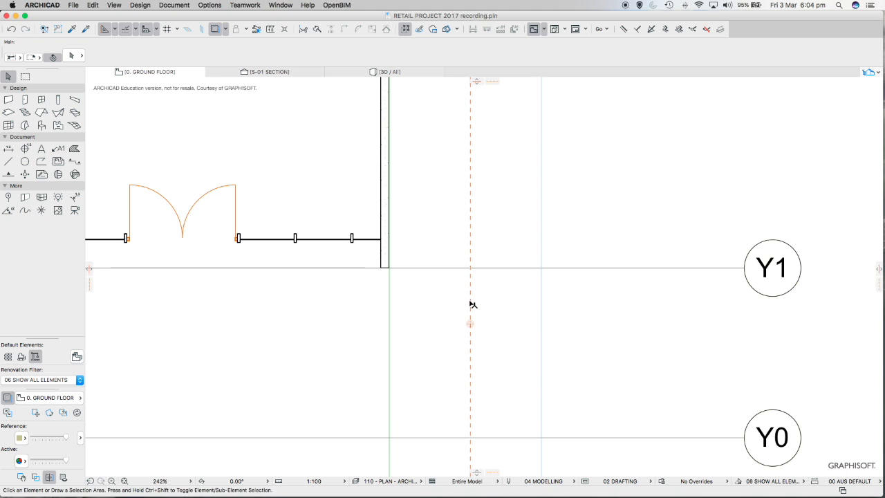
{"action": "left_click", "coordinate": [469, 320]}
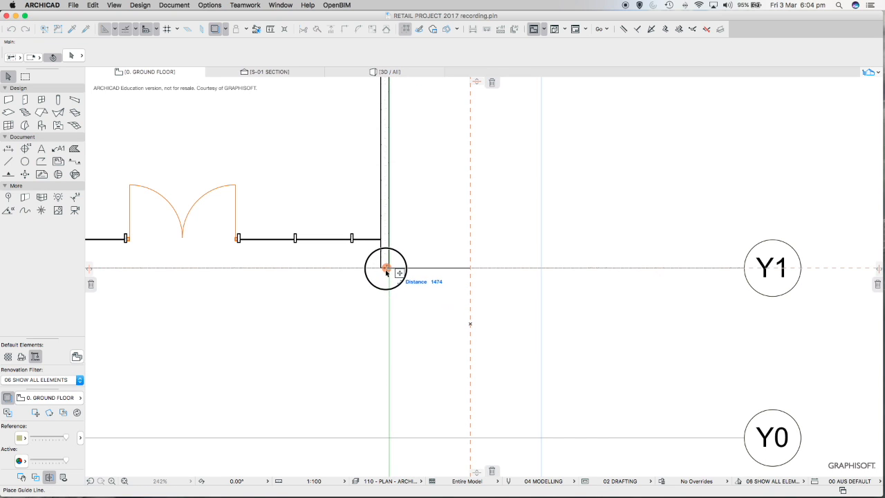
{"action": "scroll", "coordinate": [385, 271], "scroll_direction": "up", "scroll_amount": 8}
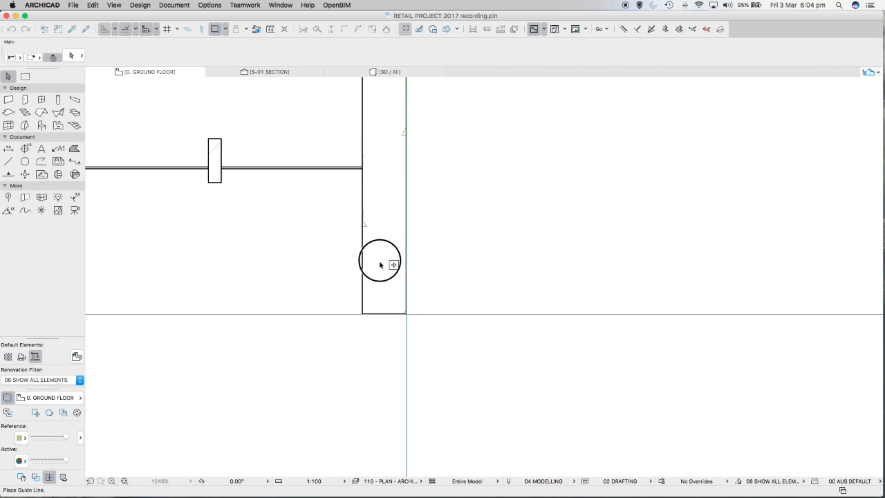
{"action": "left_click", "coordinate": [385, 315]}
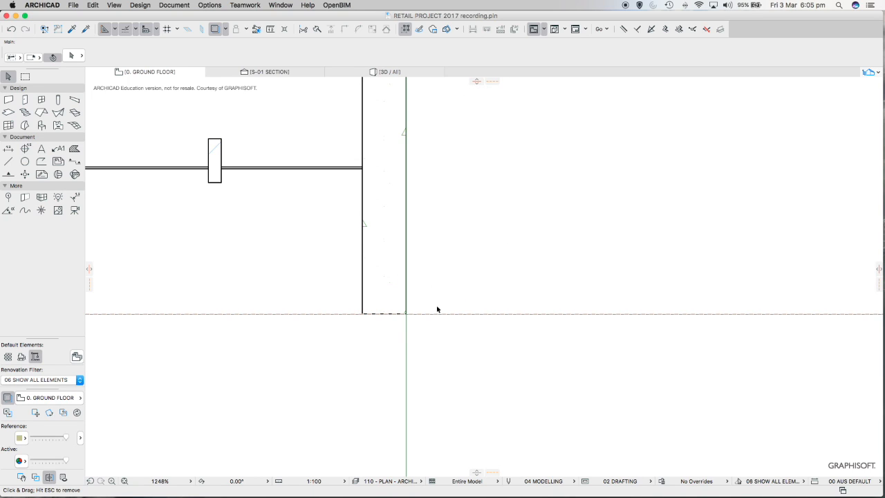
{"action": "left_click_drag", "start_coordinate": [429, 316], "coordinate": [489, 86]}
{"action": "scroll", "coordinate": [516, 212], "scroll_direction": "down", "scroll_amount": 10}
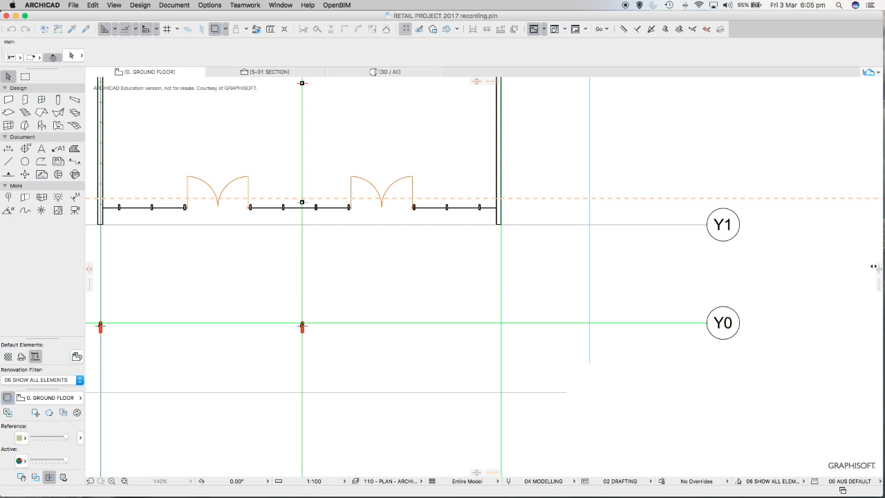
Add a new vertical guide line and align it with the centre of the end wall at X6.
{"action": "left_click_drag", "start_coordinate": [879, 285], "coordinate": [679, 262]}
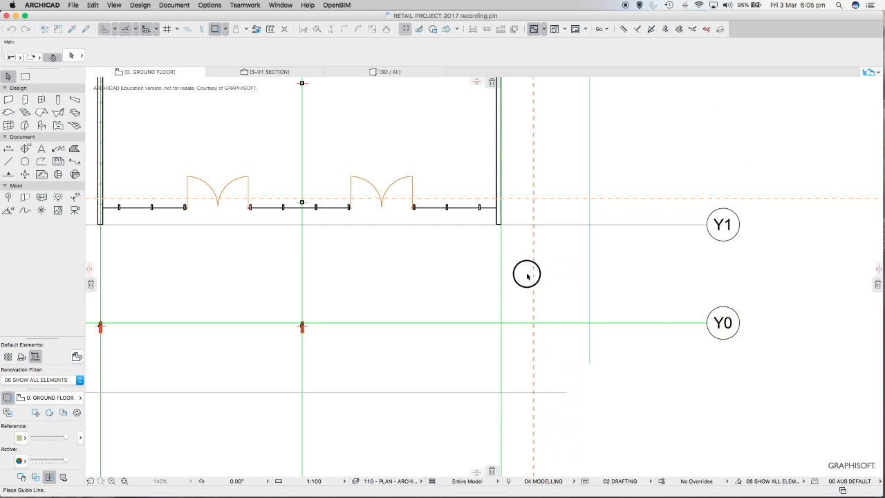
{"action": "mouse_move", "coordinate": [507, 283]}
{"action": "left_mouse_down"}
{"action": "mouse_move", "coordinate": [502, 258]}
{"action": "mouse_move", "coordinate": [465, 265]}
{"action": "left_mouse_up"}
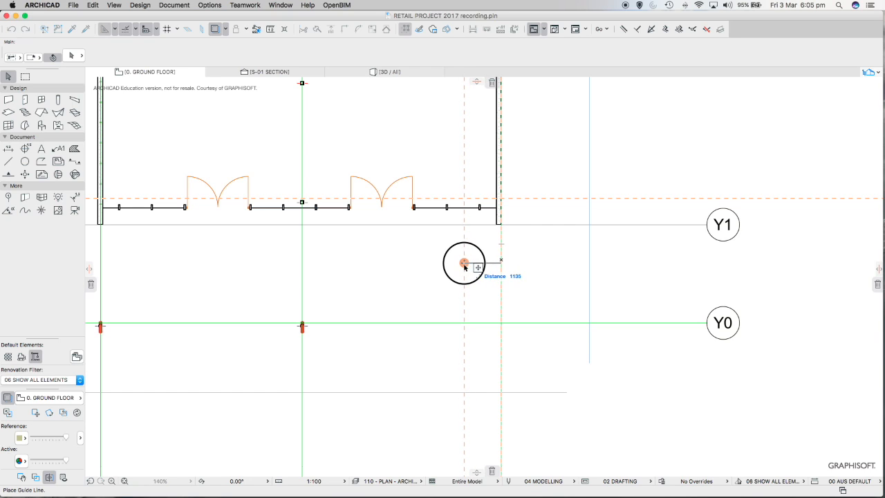
{"action": "left_click_drag", "start_coordinate": [464, 263], "coordinate": [499, 263]}
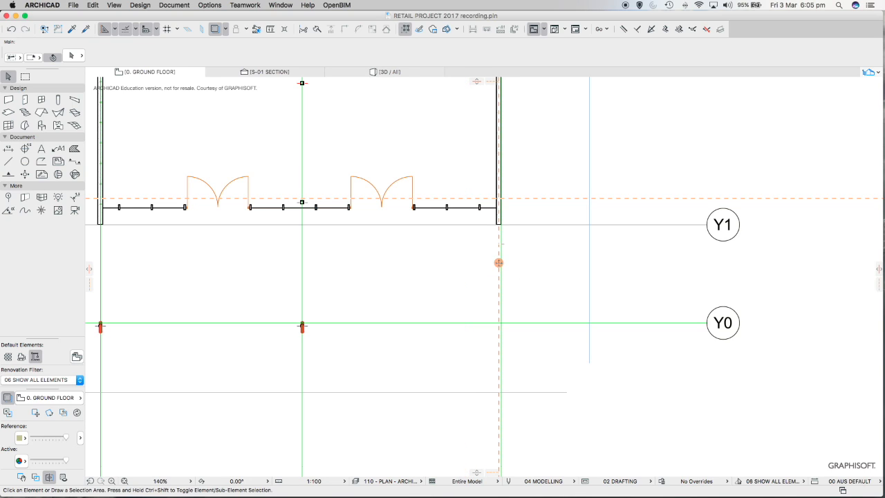
Copy the slanted X5 column 6000 mm along Y0 onto the guide line at the X6 end wall's centre.
{"action": "scroll", "coordinate": [479, 315], "scroll_direction": "up", "scroll_amount": 5}
{"action": "middle_click_drag", "start_coordinate": [479, 315], "coordinate": [641, 276]}
{"action": "scroll", "coordinate": [599, 260], "scroll_direction": "up", "scroll_amount": 1}
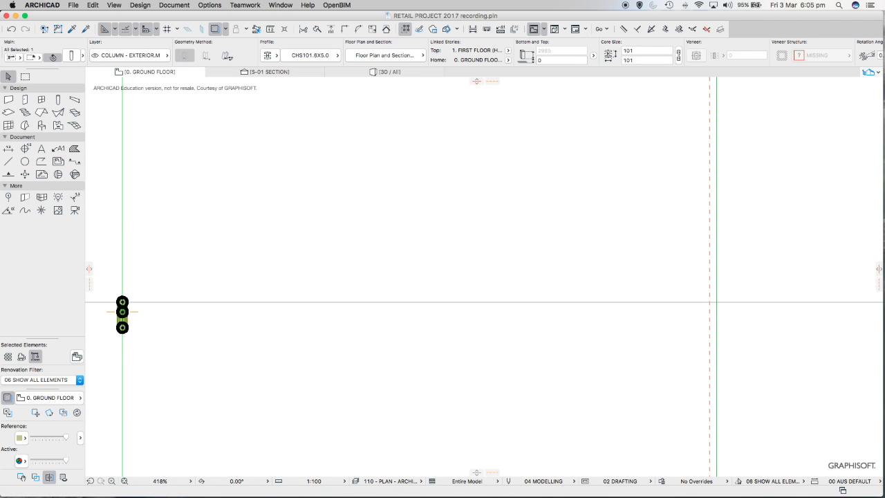
{"action": "scroll", "coordinate": [121, 311], "scroll_direction": "up", "scroll_amount": 6}
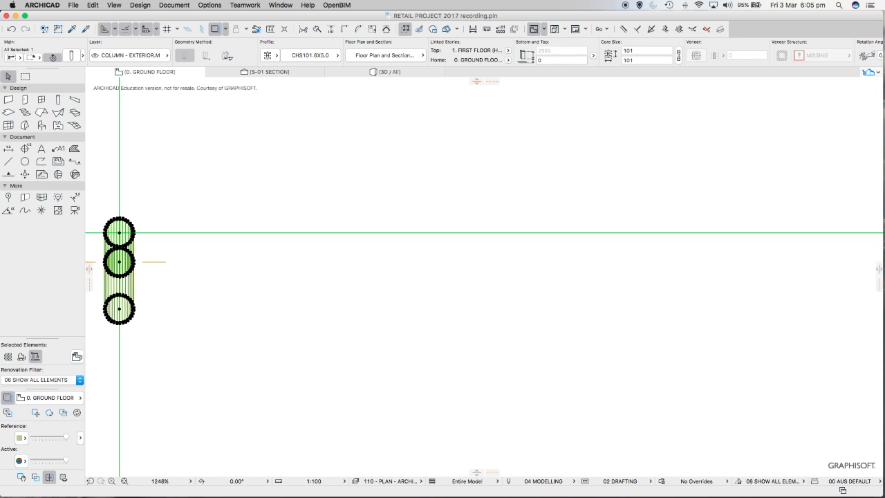
{"action": "left_click", "coordinate": [119, 309]}
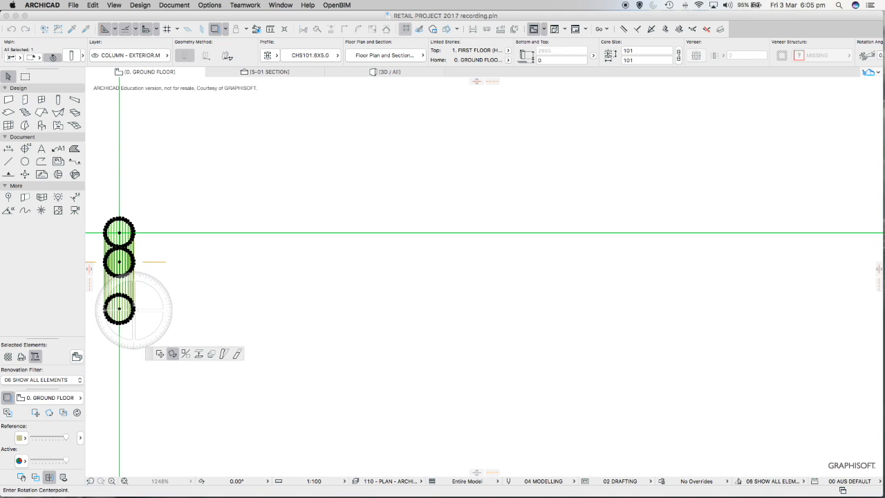
{"action": "left_click", "coordinate": [159, 353]}
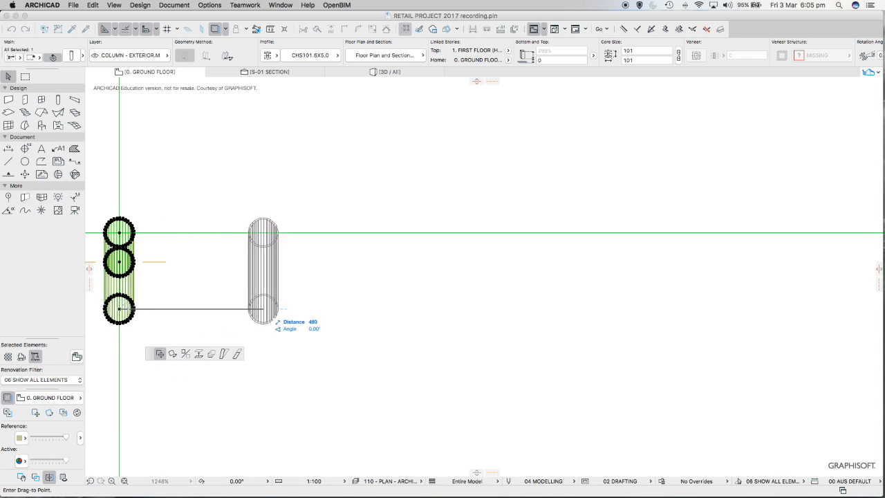
{"action": "scroll", "coordinate": [315, 310], "scroll_direction": "down", "scroll_amount": 6}
{"action": "scroll", "coordinate": [695, 318], "scroll_direction": "right", "scroll_amount": 10}
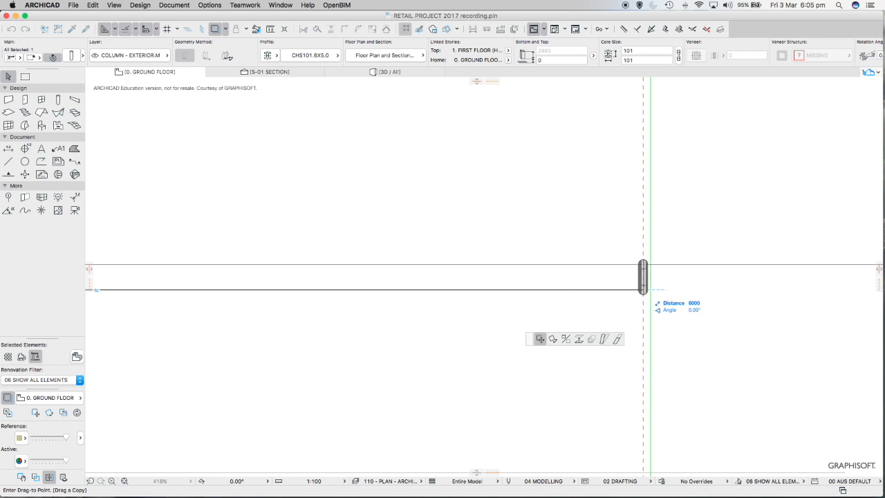
{"action": "left_click", "coordinate": [643, 277]}
Copy the slanted X1/Y0 column 6160 mm along Y0 to grid line X0.
{"action": "scroll", "coordinate": [643, 276], "scroll_direction": "down", "scroll_amount": 5}
{"action": "scroll", "coordinate": [619, 140], "scroll_direction": "down", "scroll_amount": 5}
{"action": "scroll", "coordinate": [618, 140], "scroll_direction": "left", "scroll_amount": 10}
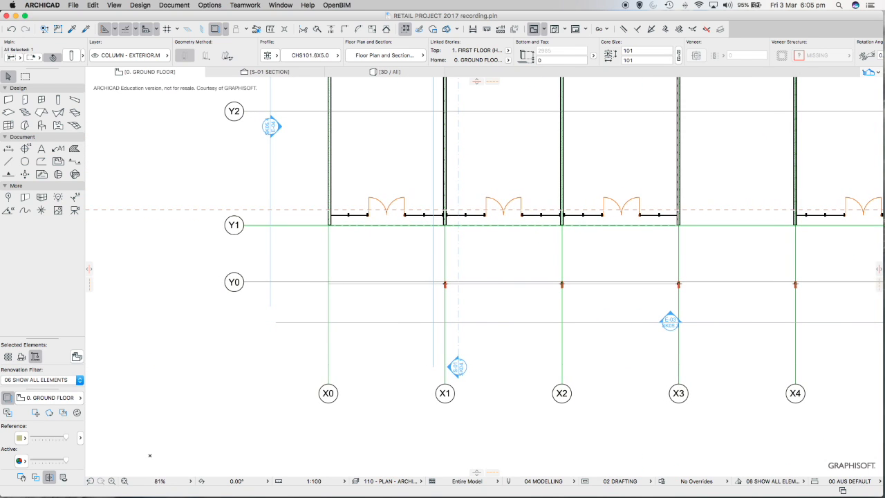
{"action": "scroll", "coordinate": [320, 286], "scroll_direction": "up", "scroll_amount": 5}
{"action": "scroll", "coordinate": [579, 282], "scroll_direction": "up", "scroll_amount": 12}
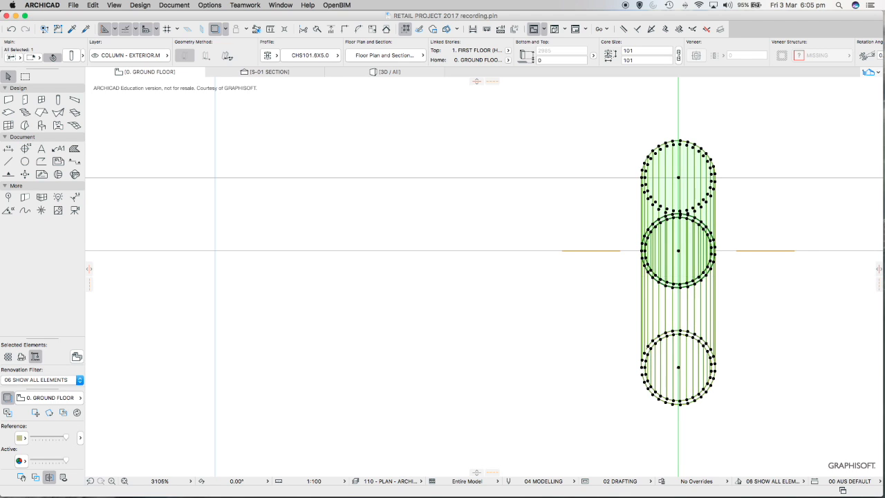
{"action": "left_click", "coordinate": [678, 367]}
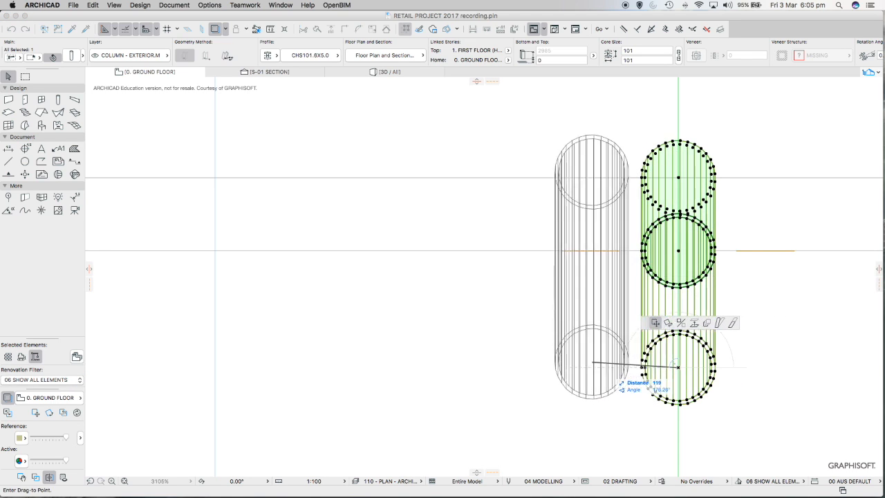
{"action": "key", "text": "alt"}
{"action": "scroll", "coordinate": [510, 367], "scroll_direction": "down", "scroll_amount": 6}
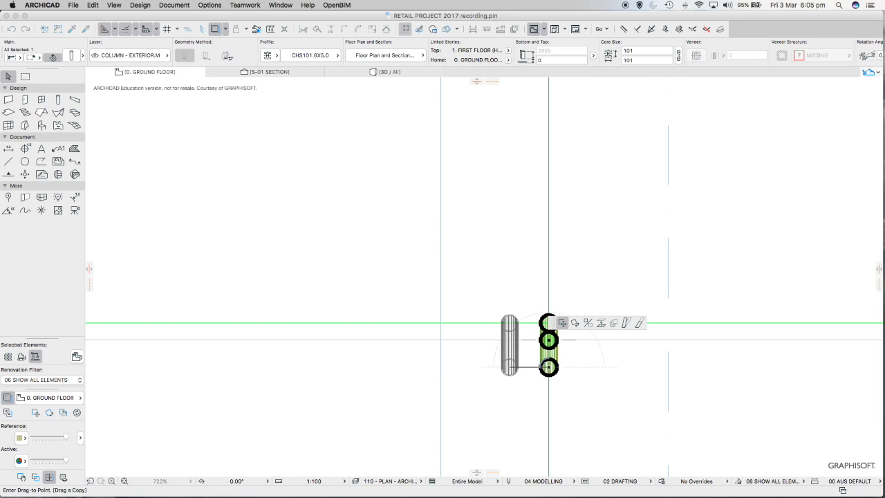
{"action": "scroll", "coordinate": [509, 367], "scroll_direction": "down", "scroll_amount": 4}
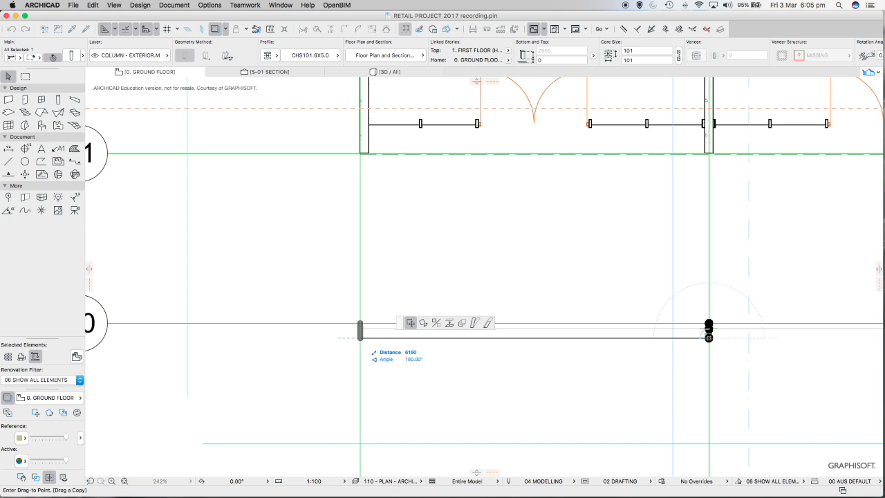
{"action": "left_click", "coordinate": [359, 332]}
Move the copied X0 column 75 mm along Y0 towards X1, and deselect it.
{"action": "scroll", "coordinate": [360, 326], "scroll_direction": "up", "scroll_amount": 10}
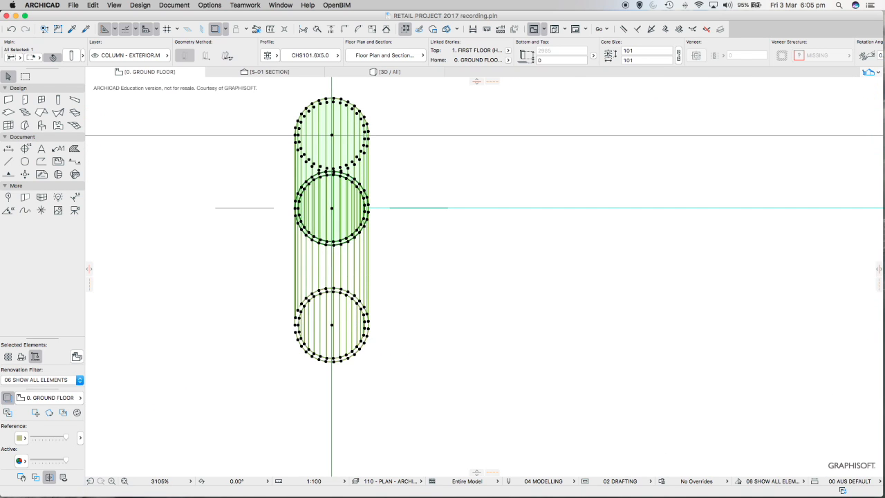
{"action": "left_click", "coordinate": [368, 329]}
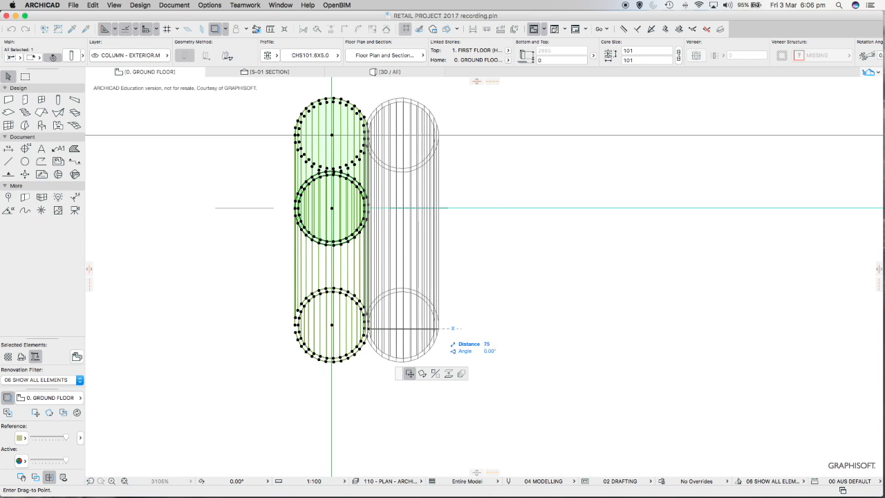
{"action": "key", "text": "Return"}
{"action": "scroll", "coordinate": [475, 319], "scroll_direction": "down", "scroll_amount": 5}
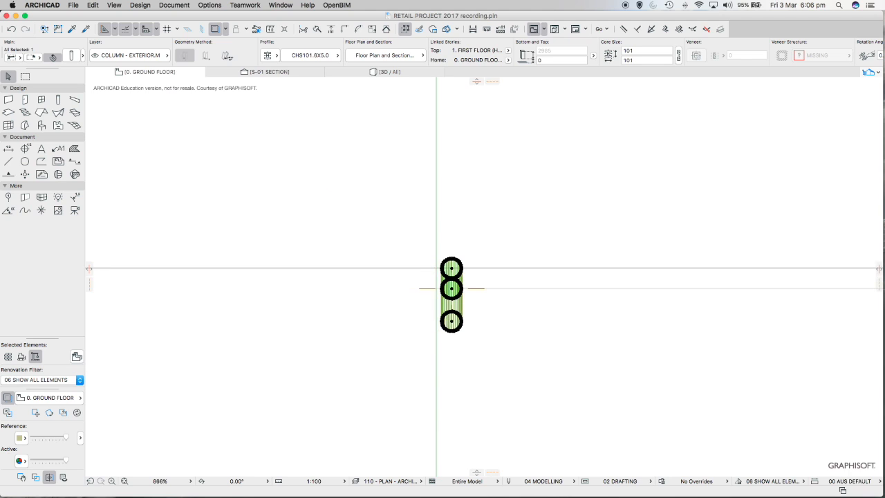
{"action": "key", "text": "Escape"}
{"action": "scroll", "coordinate": [539, 316], "scroll_direction": "down", "scroll_amount": 10}
{"action": "middle_click_drag", "start_coordinate": [539, 316], "coordinate": [321, 265]}
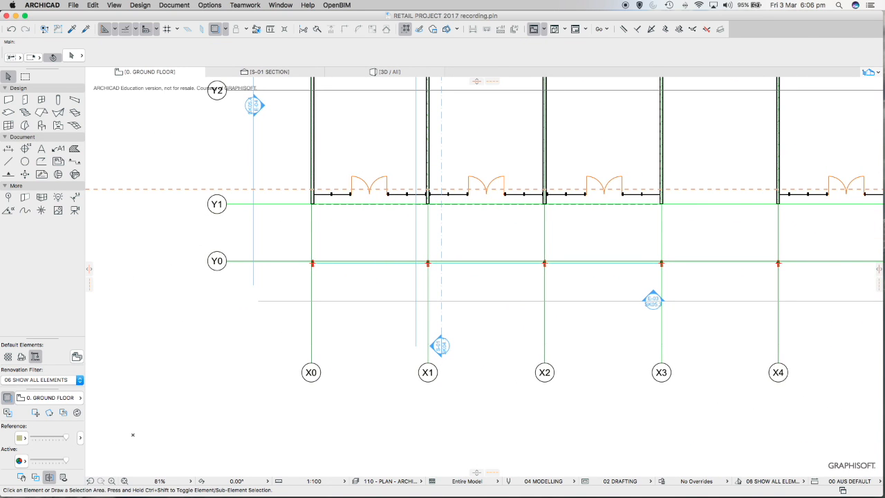
Open the first floor plan and bring the sloped exterior beam on grid line X1 into close view.
{"action": "left_click", "coordinate": [871, 72]}
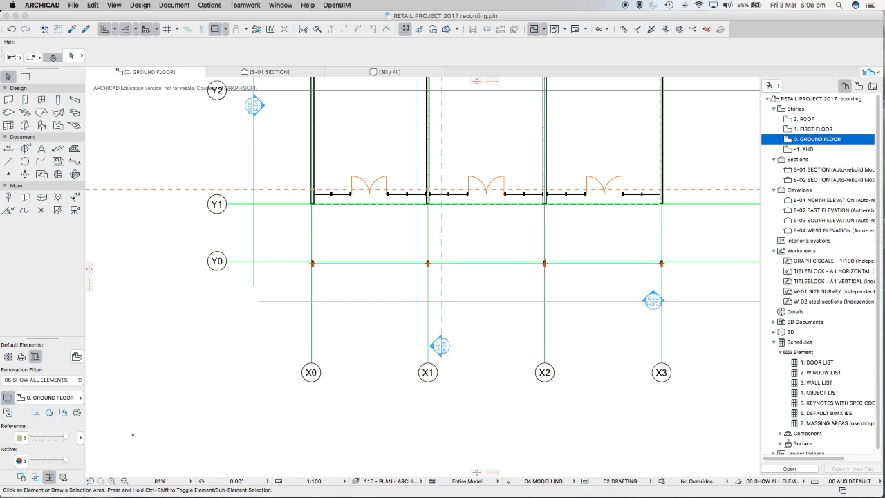
{"action": "double_click", "coordinate": [813, 129]}
{"action": "middle_click_drag", "start_coordinate": [484, 276], "coordinate": [427, 286]}
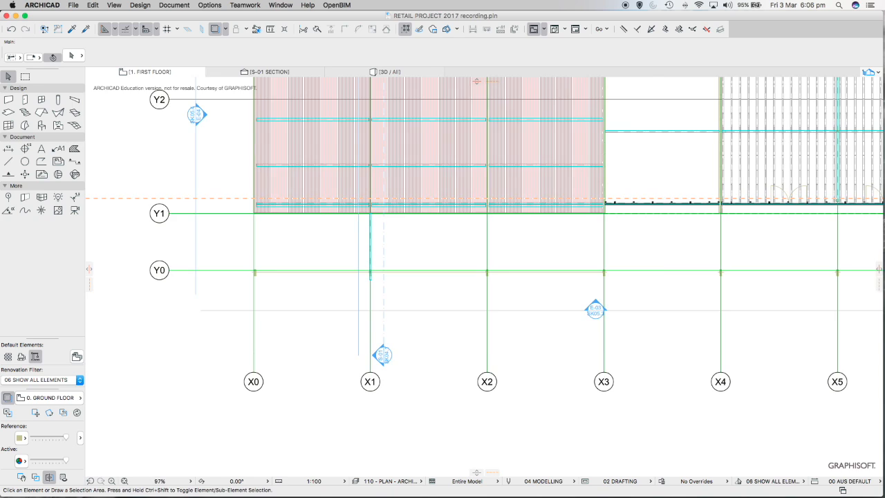
{"action": "scroll", "coordinate": [374, 254], "scroll_direction": "up", "scroll_amount": 10}
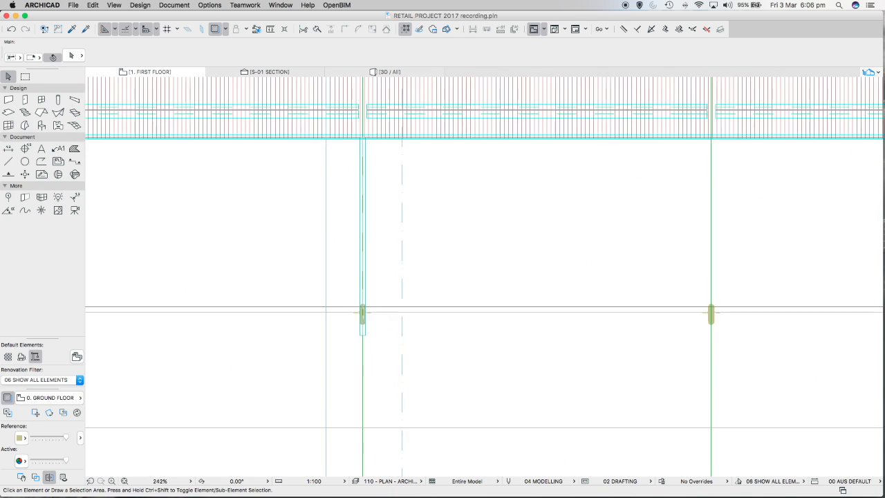
Drag multiple copies of the sloped X1 exterior beam along Y0 to grid lines X2 (6160 mm away), X3, X4 and X5.
{"action": "left_click", "coordinate": [359, 215]}
{"action": "scroll", "coordinate": [372, 265], "scroll_direction": "down", "scroll_amount": 3}
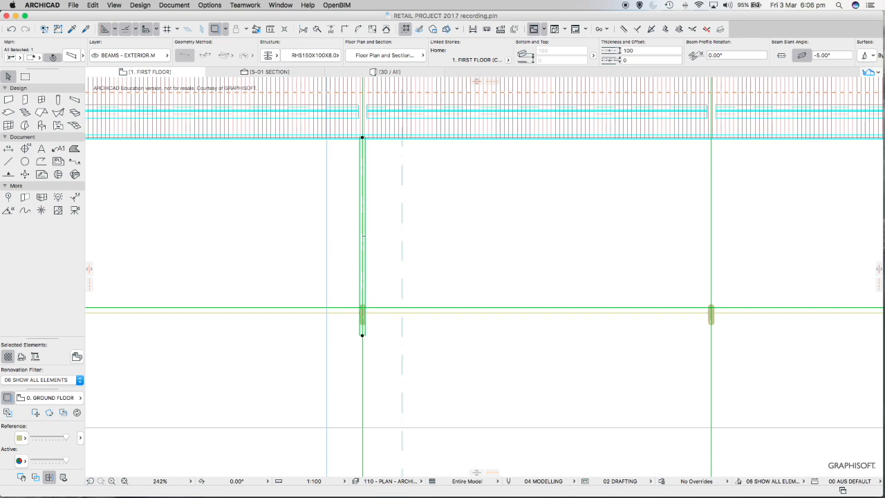
{"action": "left_click", "coordinate": [93, 5]}
{"action": "mouse_move", "coordinate": [119, 175]}
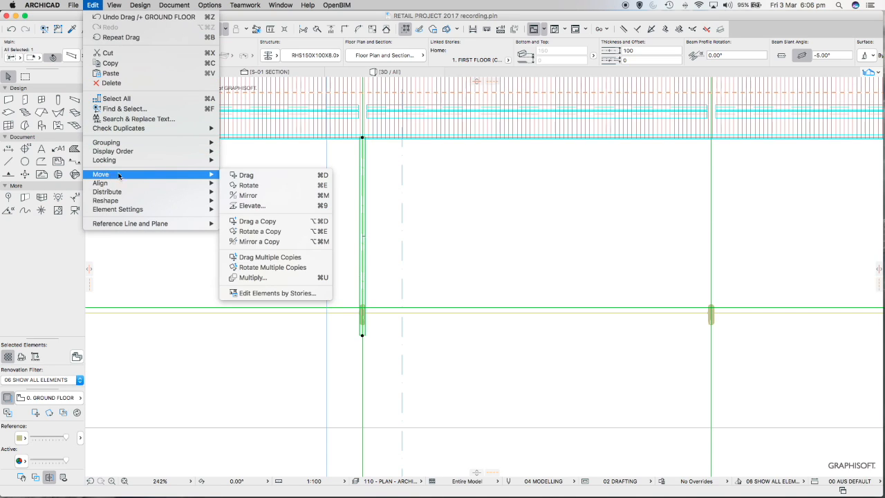
{"action": "left_click", "coordinate": [256, 258]}
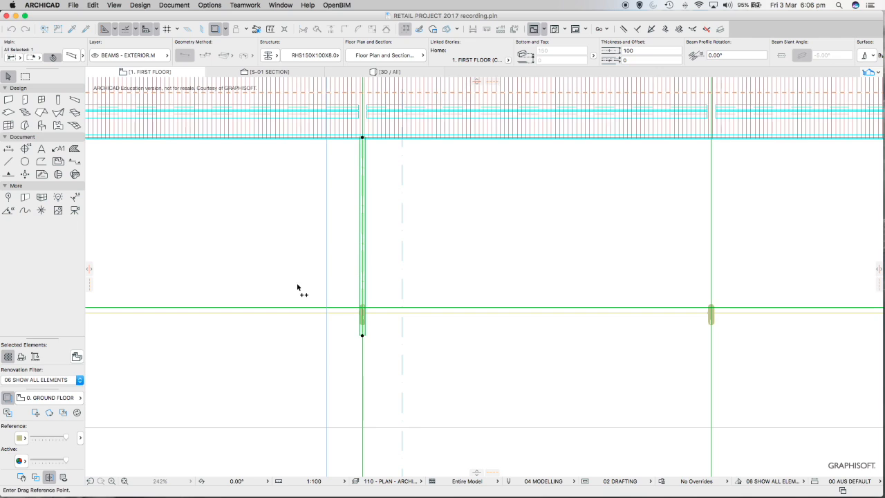
{"action": "left_click", "coordinate": [362, 355]}
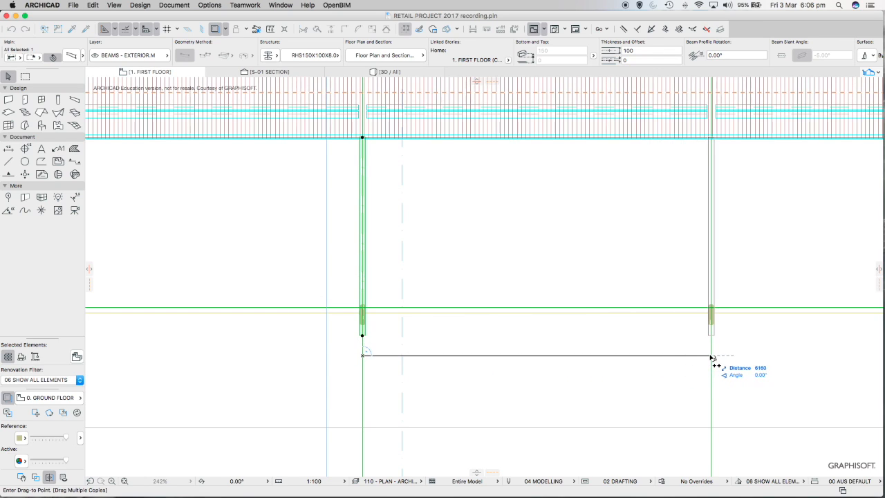
{"action": "scroll", "coordinate": [761, 356], "scroll_direction": "down", "scroll_amount": 5}
{"action": "scroll", "coordinate": [582, 312], "scroll_direction": "right", "scroll_amount": 5}
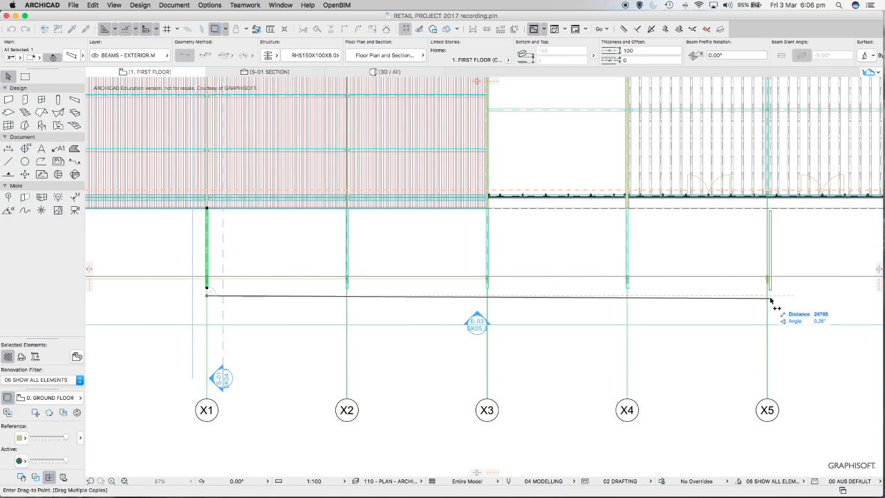
Place another copy of the X1 beam 30640 mm along, on the guide line through the centre of the X6 end wall.
{"action": "middle_click_drag", "start_coordinate": [776, 300], "coordinate": [399, 302]}
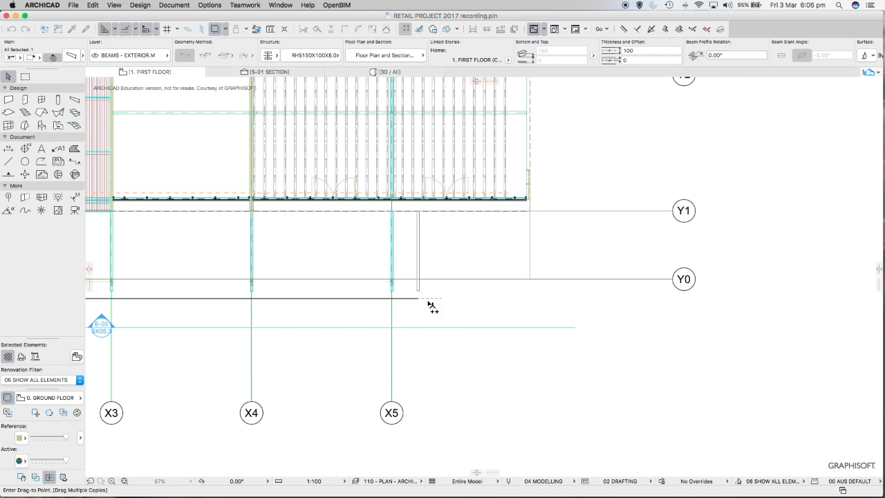
{"action": "scroll", "coordinate": [490, 300], "scroll_direction": "down", "scroll_amount": 1}
{"action": "scroll", "coordinate": [513, 297], "scroll_direction": "up", "scroll_amount": 4}
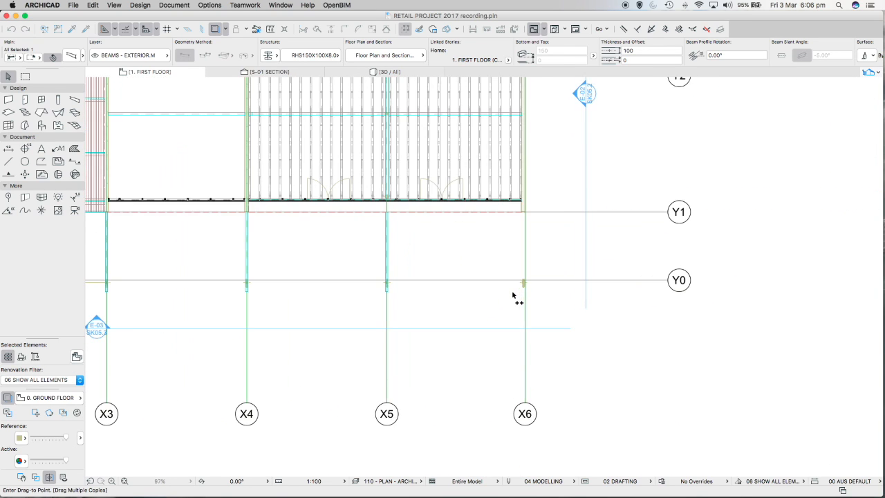
{"action": "scroll", "coordinate": [512, 305], "scroll_direction": "up", "scroll_amount": 2}
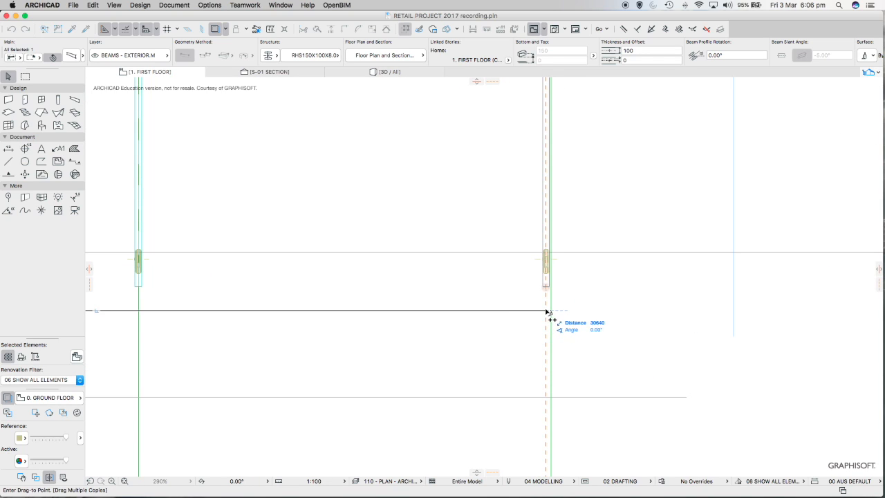
{"action": "scroll", "coordinate": [532, 325], "scroll_direction": "down", "scroll_amount": 10}
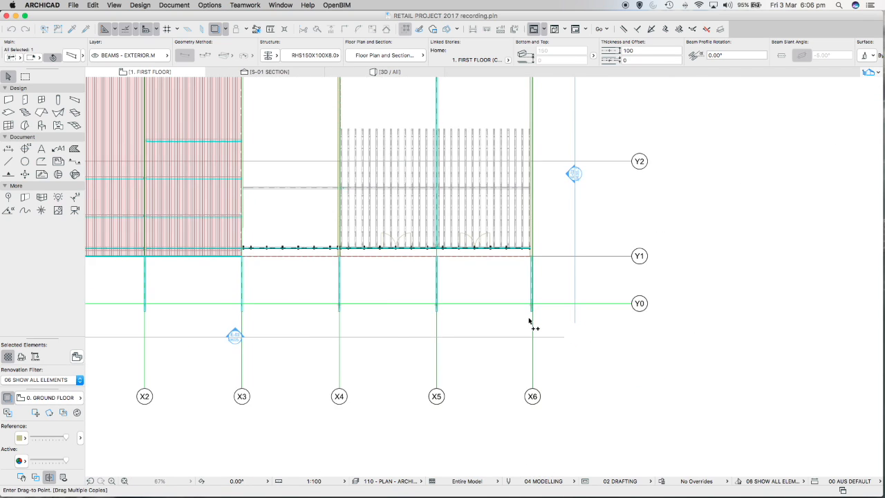
Place the last copy of the X1 beam on grid line X0, finish the multiple copying and deselect.
{"action": "middle_click_drag", "start_coordinate": [293, 319], "coordinate": [503, 308]}
{"action": "scroll", "coordinate": [505, 308], "scroll_direction": "down", "scroll_amount": 1}
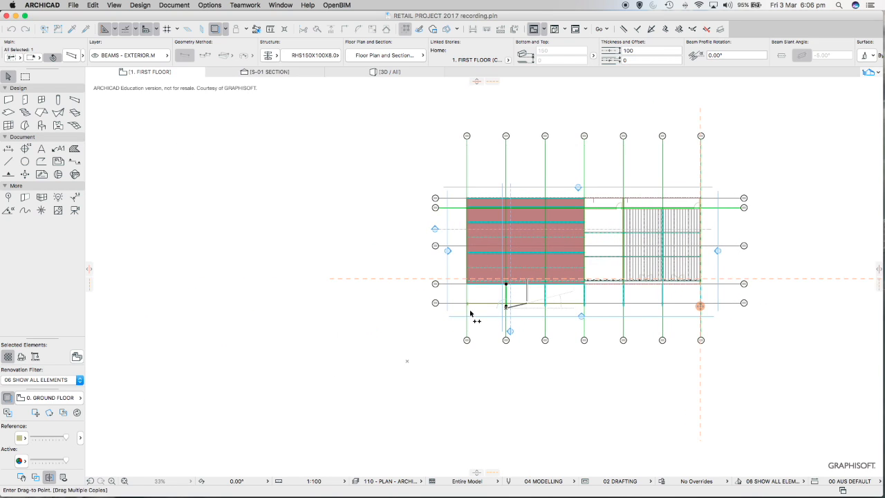
{"action": "scroll", "coordinate": [468, 305], "scroll_direction": "up", "scroll_amount": 7}
{"action": "scroll", "coordinate": [468, 305], "scroll_direction": "up", "scroll_amount": 7}
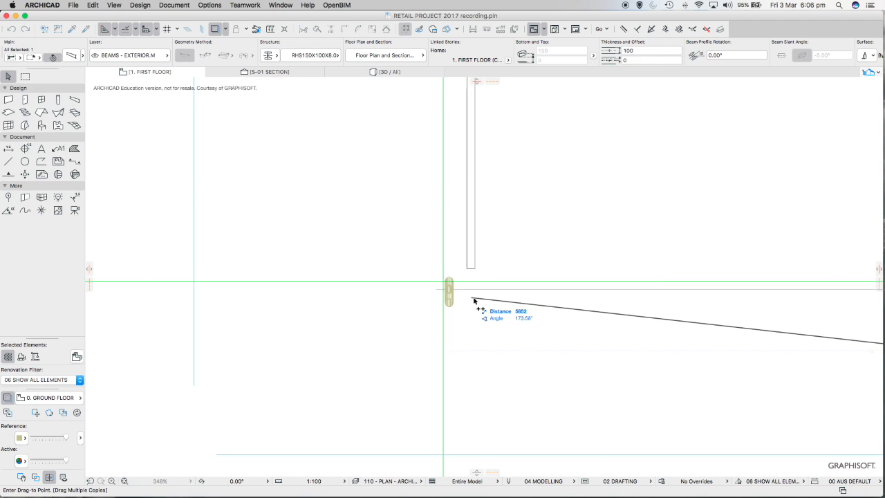
{"action": "left_click", "coordinate": [444, 352]}
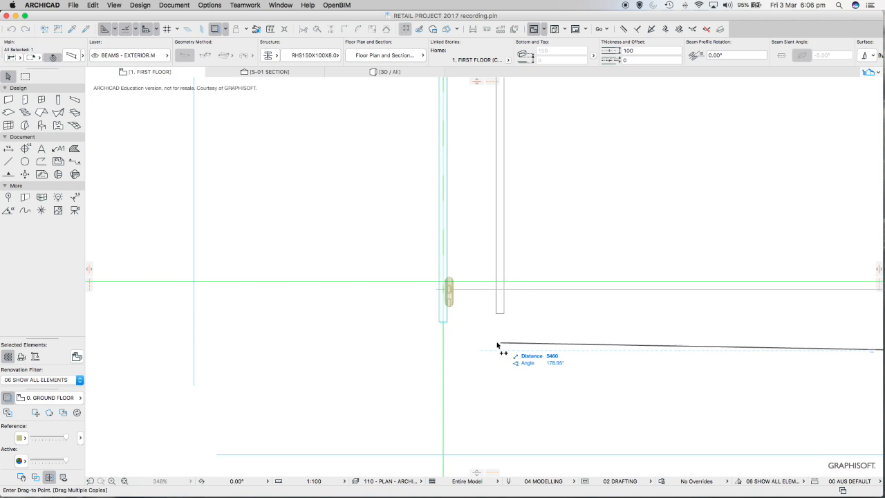
{"action": "key", "text": "Escape"}
{"action": "key", "text": "Escape"}
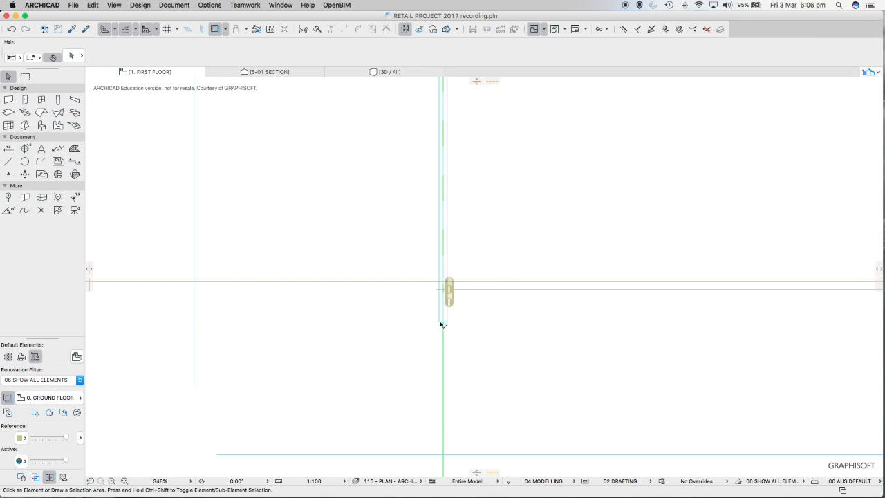
Move the copied X0 beam horizontally towards X1 so it lines up with the X0 column, and deselect it.
{"action": "left_click", "coordinate": [443, 323]}
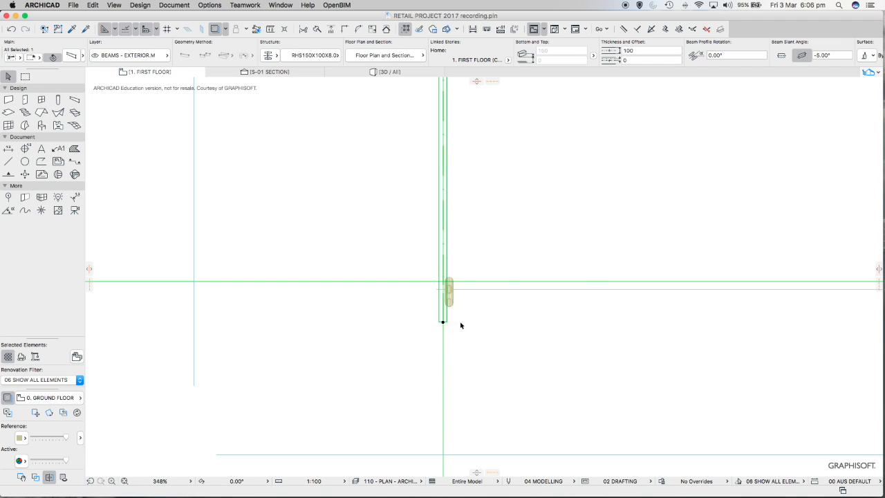
{"action": "left_click", "coordinate": [444, 322]}
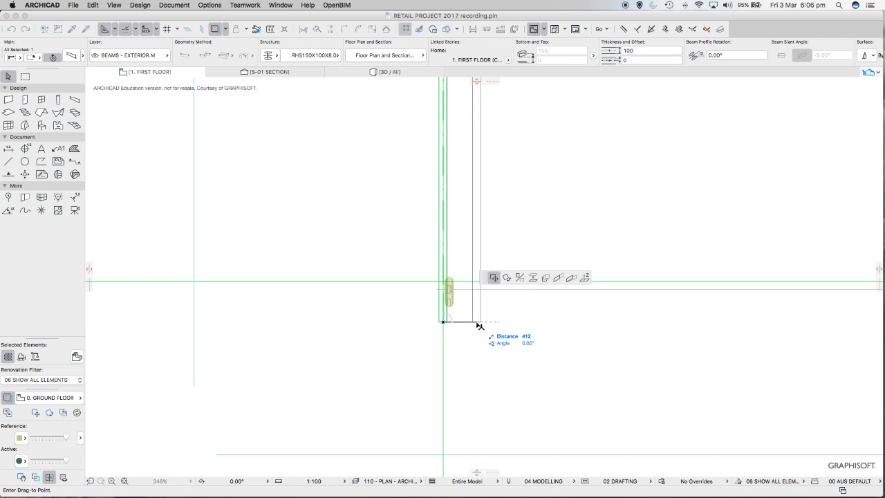
{"action": "key", "text": "Return"}
{"action": "key", "text": "Escape"}
{"action": "scroll", "coordinate": [495, 312], "scroll_direction": "down", "scroll_amount": 6}
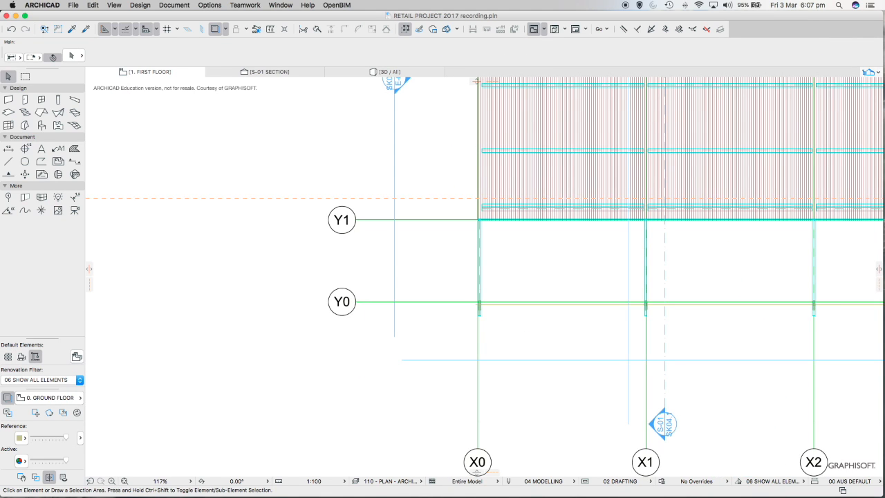
Switch to the 3D view, clear the column selection and examine the full row of columns and sloped beams from X0 to X6.
{"action": "key", "text": "F3"}
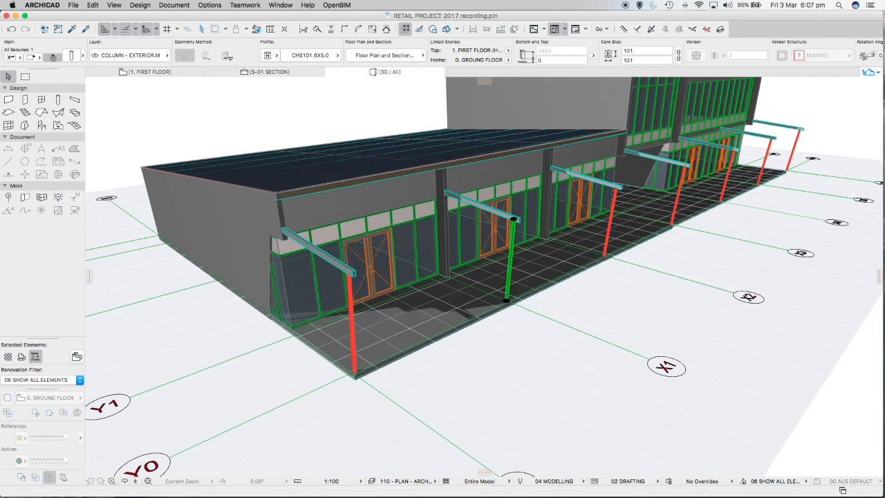
{"action": "left_click", "coordinate": [532, 344]}
{"action": "left_click", "coordinate": [531, 343]}
{"action": "left_click", "coordinate": [532, 344]}
{"action": "scroll", "coordinate": [532, 343], "scroll_direction": "down", "scroll_amount": 3}
{"action": "middle_click_drag", "start_coordinate": [532, 343], "coordinate": [388, 351], "text": "shift"}
{"action": "key", "text": "super+a"}
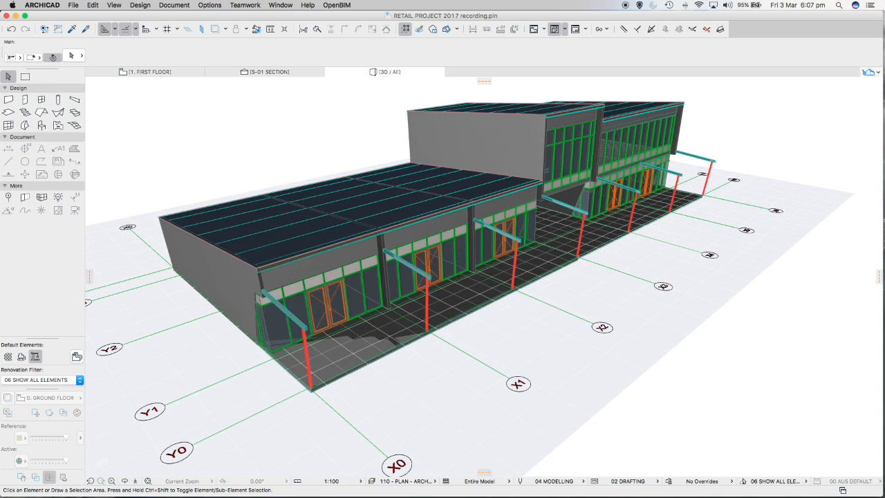